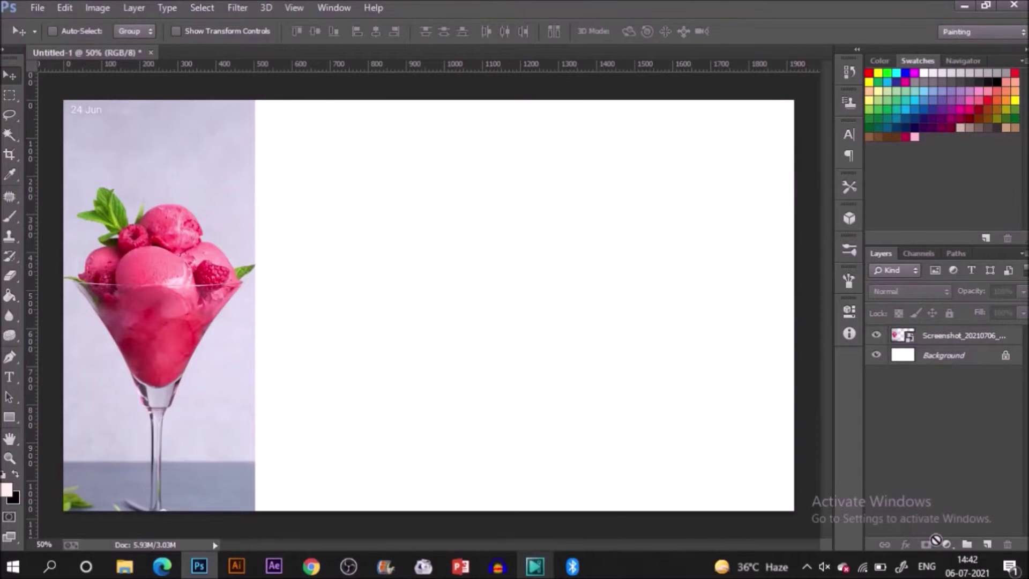
Add a new layer above the photo and prepare the 6 px hard round tapered brush with black as foreground colour.
left_click(988, 544)
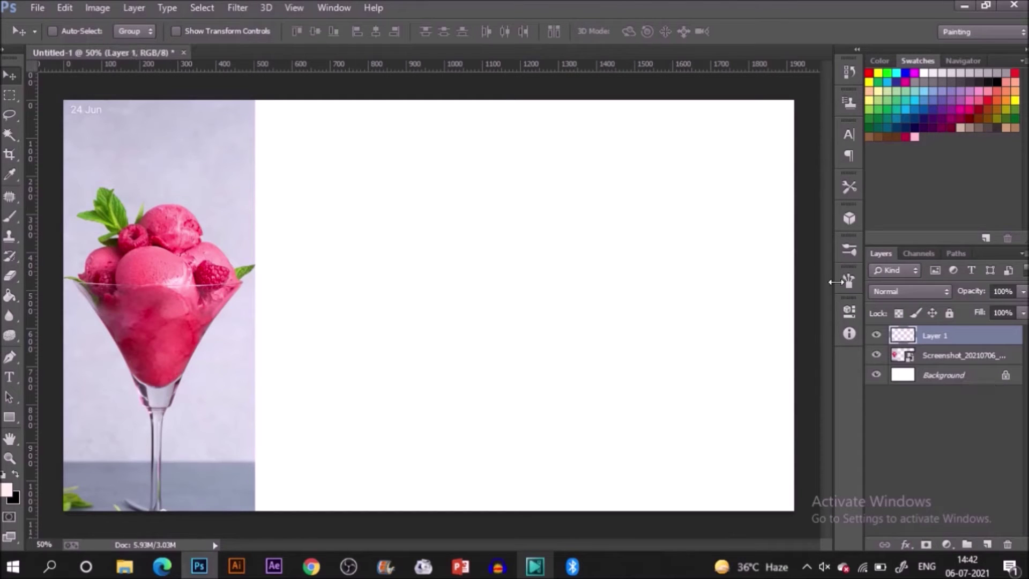
key("b")
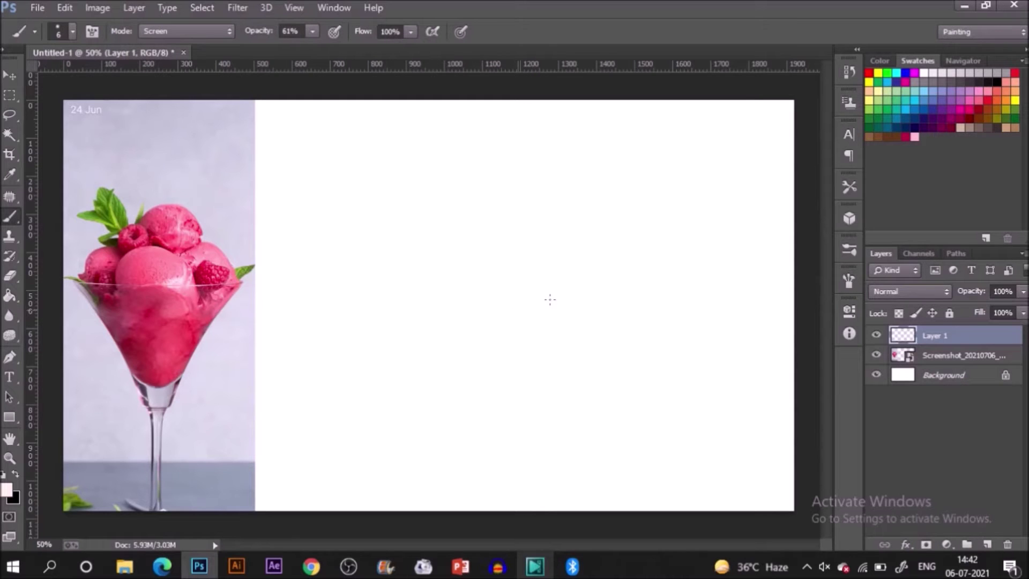
left_click(850, 248)
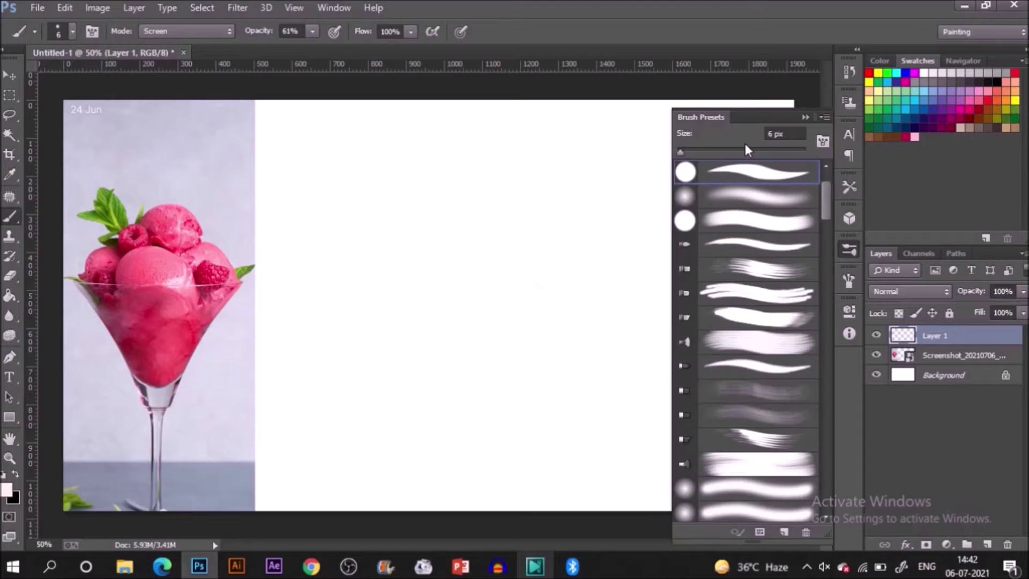
left_click_drag(749, 172, 825, 166)
left_click(825, 166)
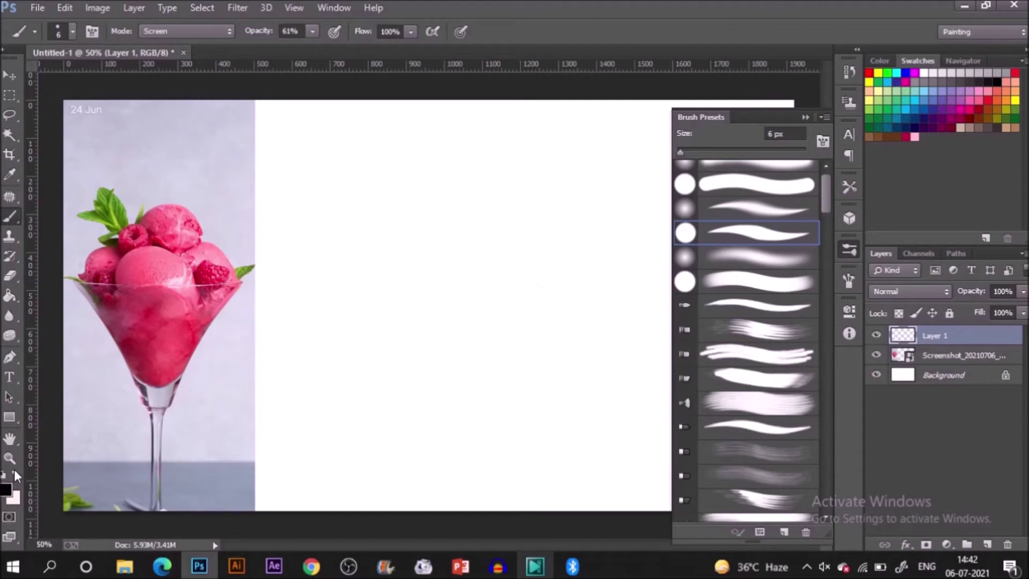
Set the brush to Normal blending mode with 100% opacity.
left_click(222, 31)
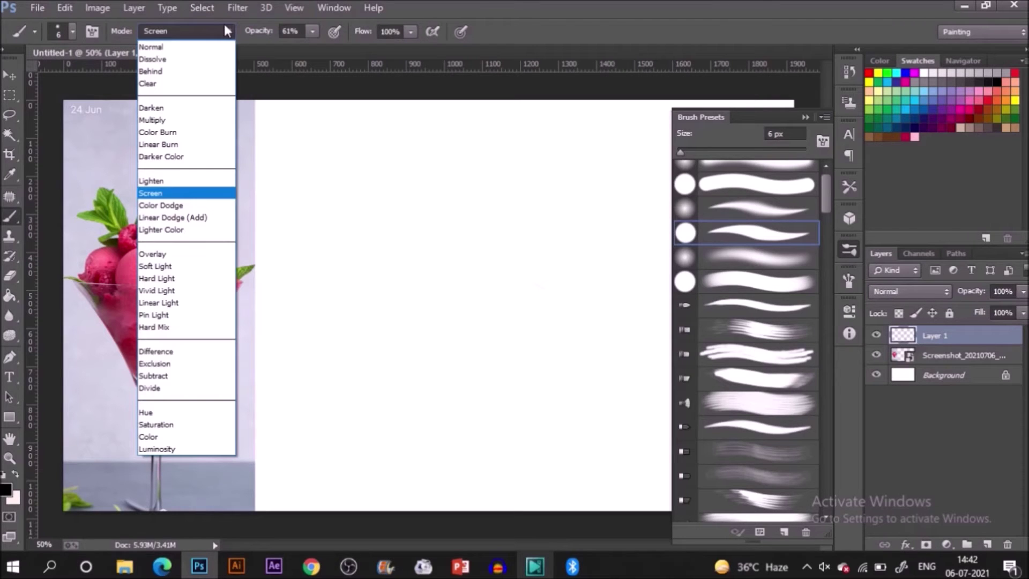
left_click(216, 48)
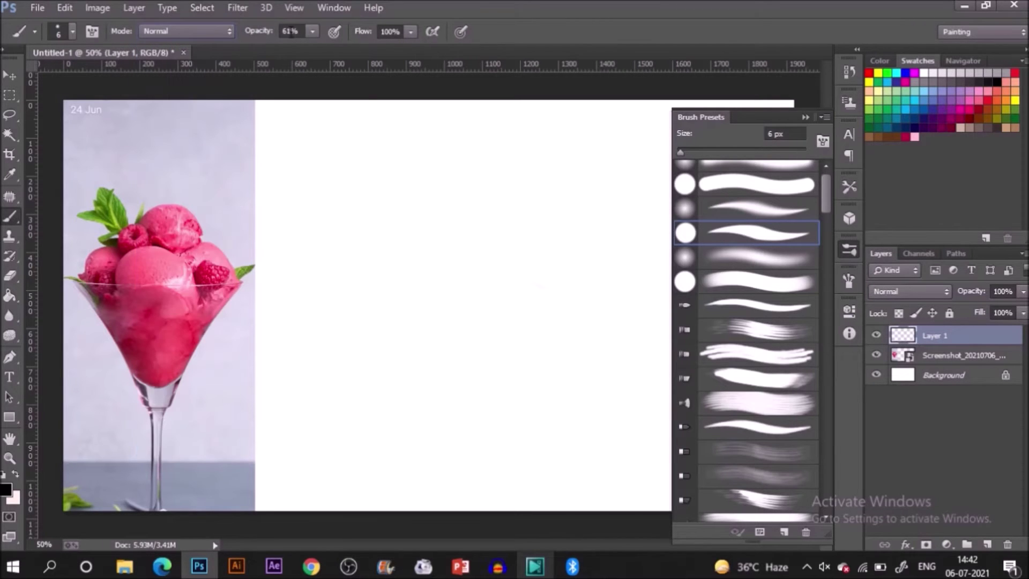
left_click(290, 31)
type("100")
key("Return")
Trace the photo's glass in black on Layer 1, following the rim, the bowl sides, the curved bowl base and the stem.
left_click(70, 273)
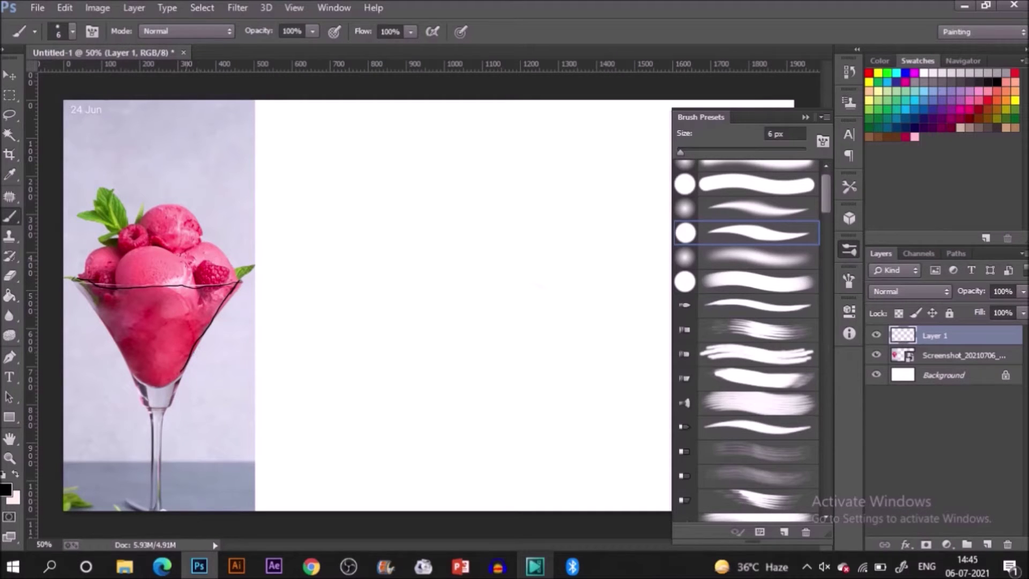
left_click_drag(74, 282, 106, 328)
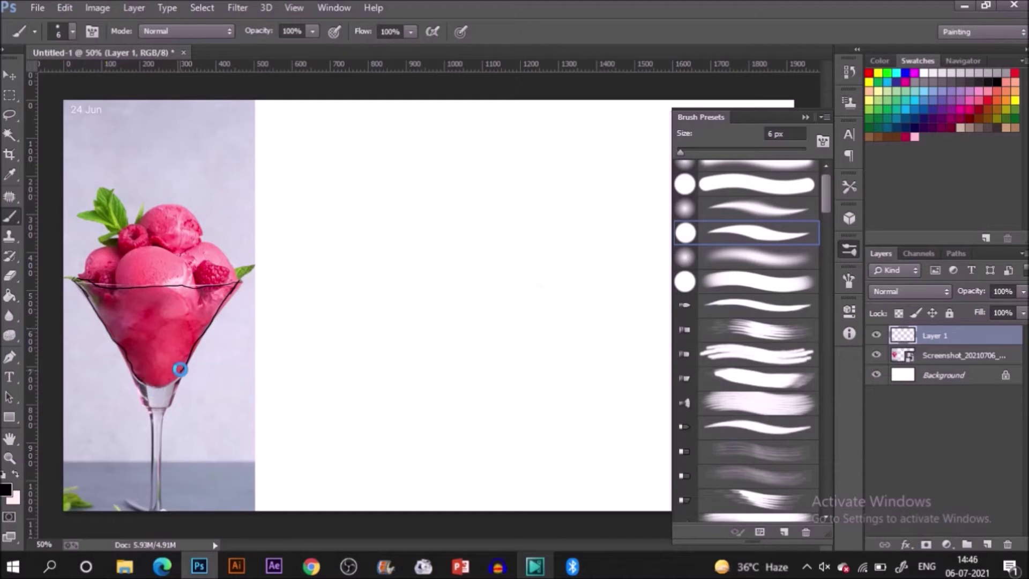
left_click_drag(180, 368, 146, 385)
left_click(155, 385)
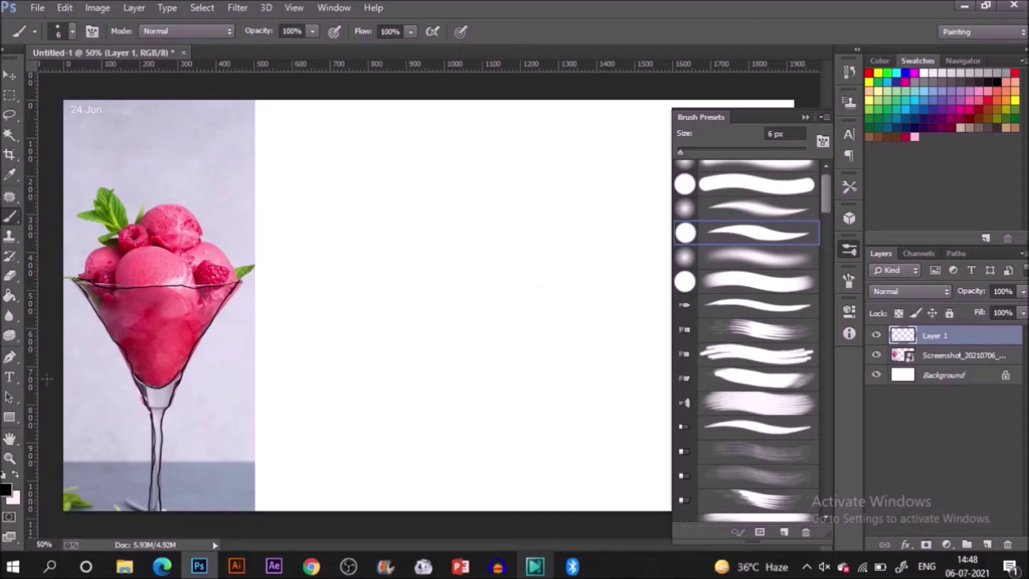
left_click_drag(163, 423, 149, 485)
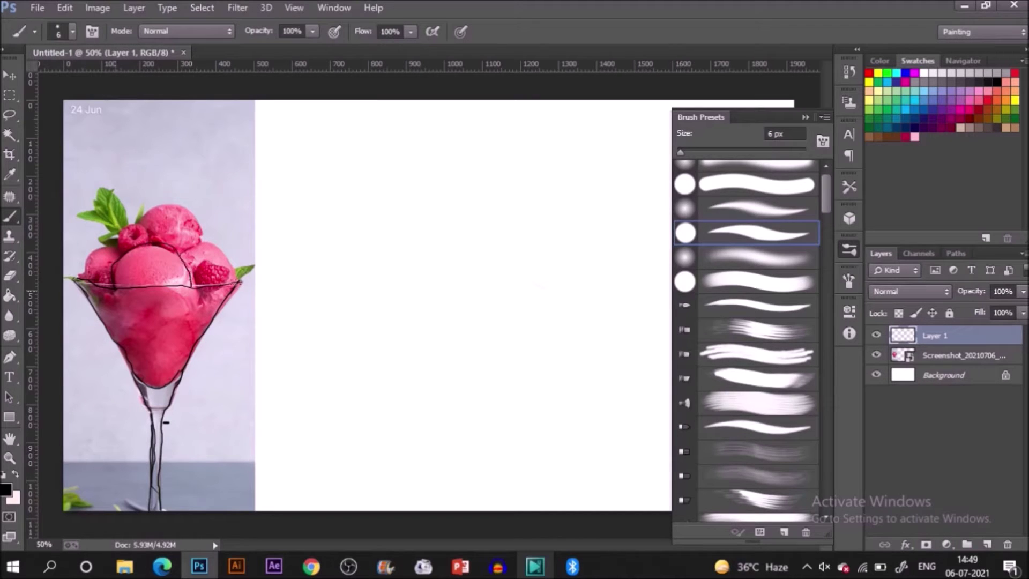
Trace the ice cream scoops and the raspberry above the rim, and move the line drawing onto the blank canvas beside the photo.
mouse_move(234, 281)
left_mouse_down()
mouse_move(216, 247)
mouse_move(190, 248)
left_mouse_up()
mouse_move(136, 224)
left_mouse_down()
mouse_move(188, 211)
mouse_move(205, 245)
left_mouse_up()
left_click_drag(107, 241, 70, 279)
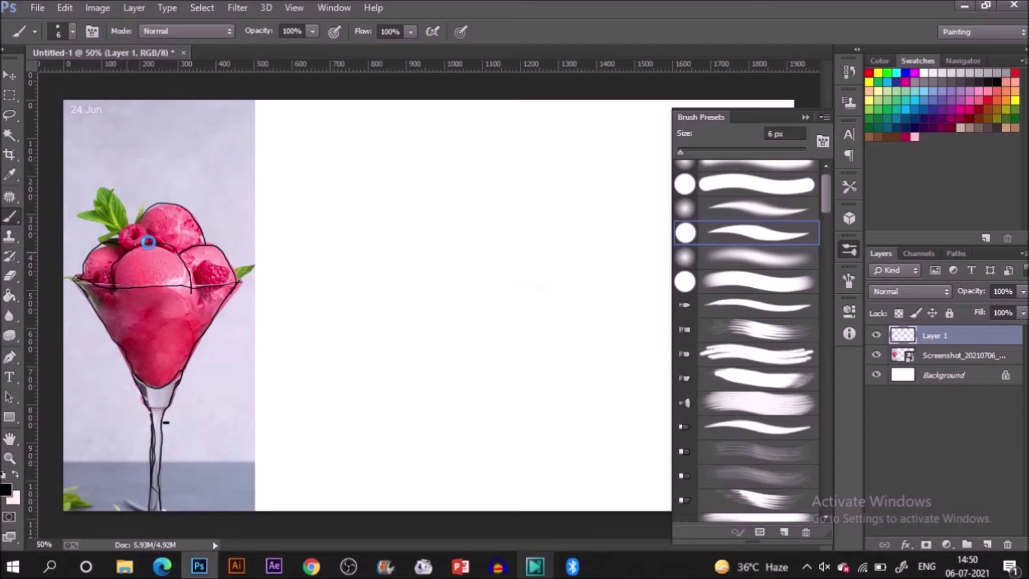
left_click_drag(138, 225, 146, 232)
key("v")
mouse_move(187, 387)
left_mouse_down()
mouse_move(377, 386)
mouse_move(378, 335)
mouse_move(380, 389)
left_mouse_up()
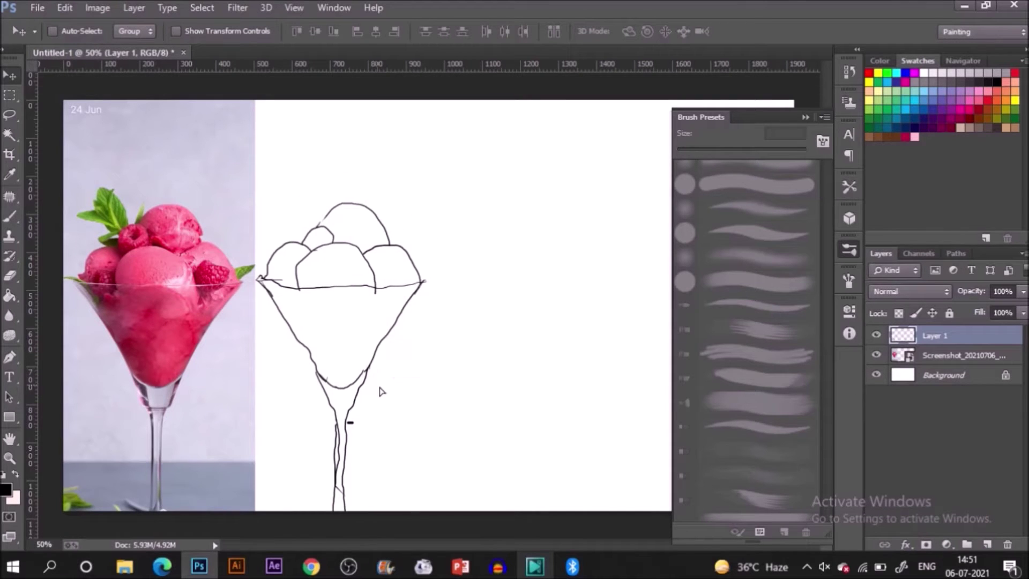
Select the inside of the drawn glass bowl with the Magic Wand and expand the selection by 2 pixels.
key("w")
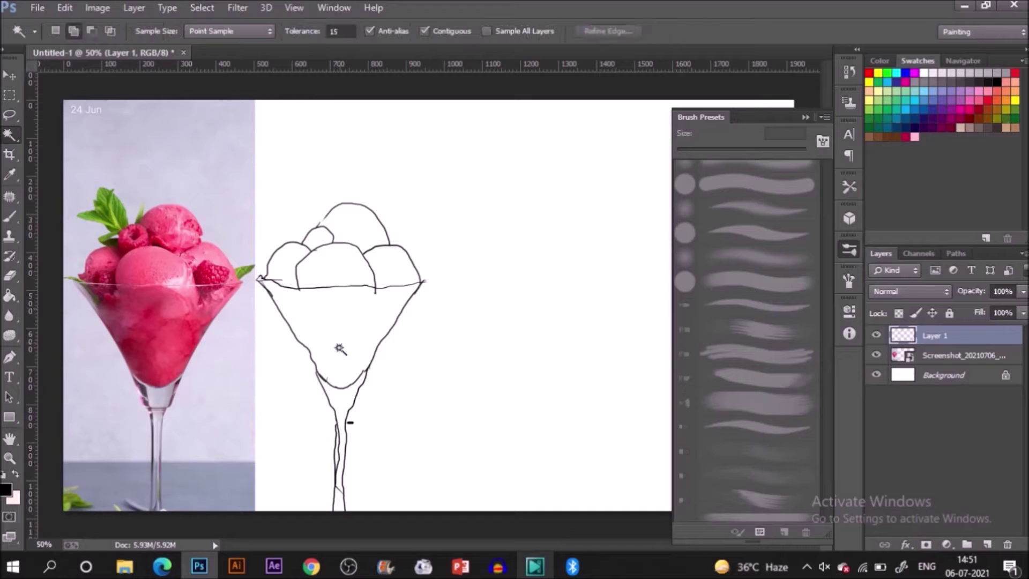
left_click(338, 348)
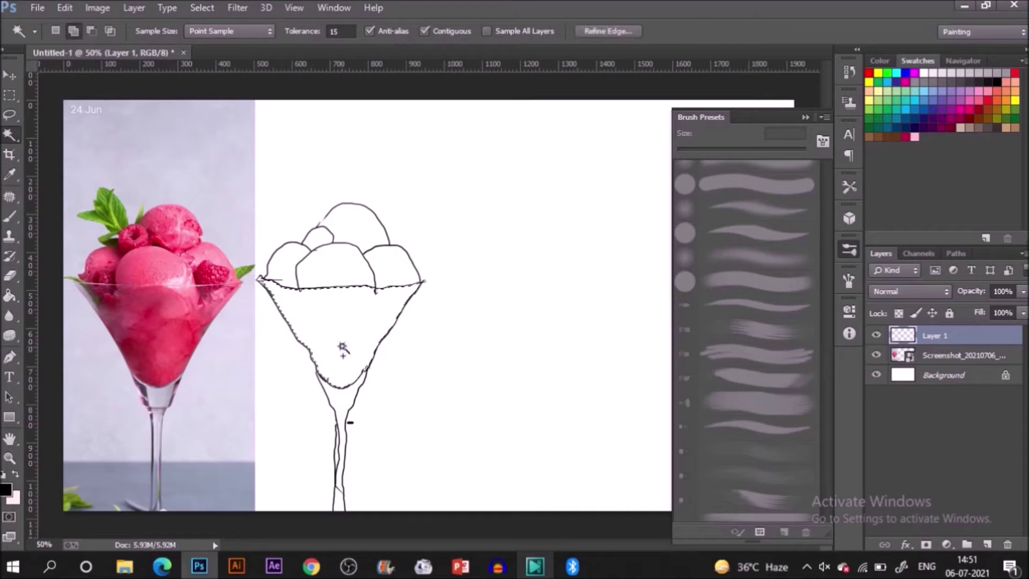
left_click(209, 8)
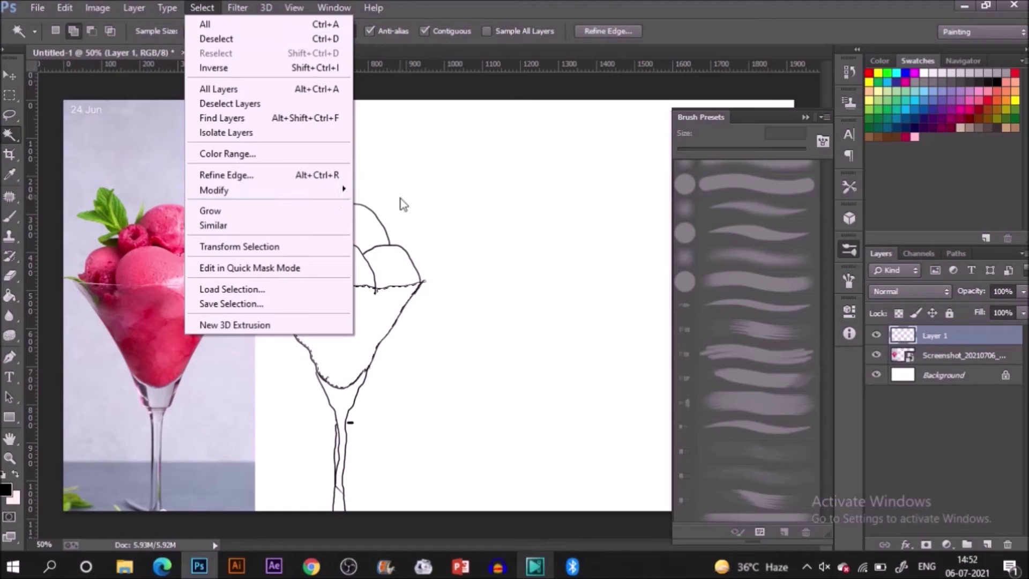
mouse_move(335, 192)
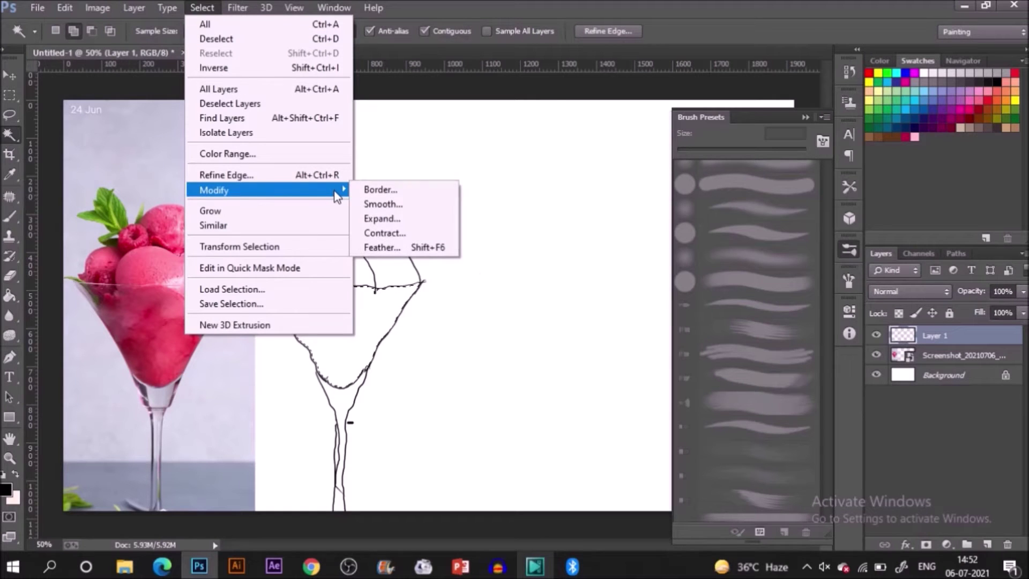
left_click(385, 225)
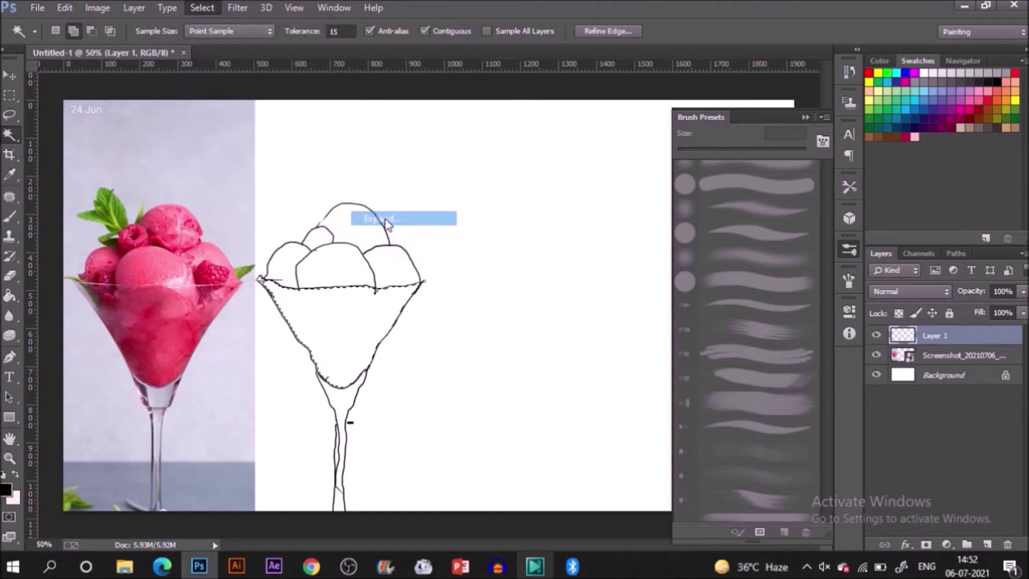
type("2")
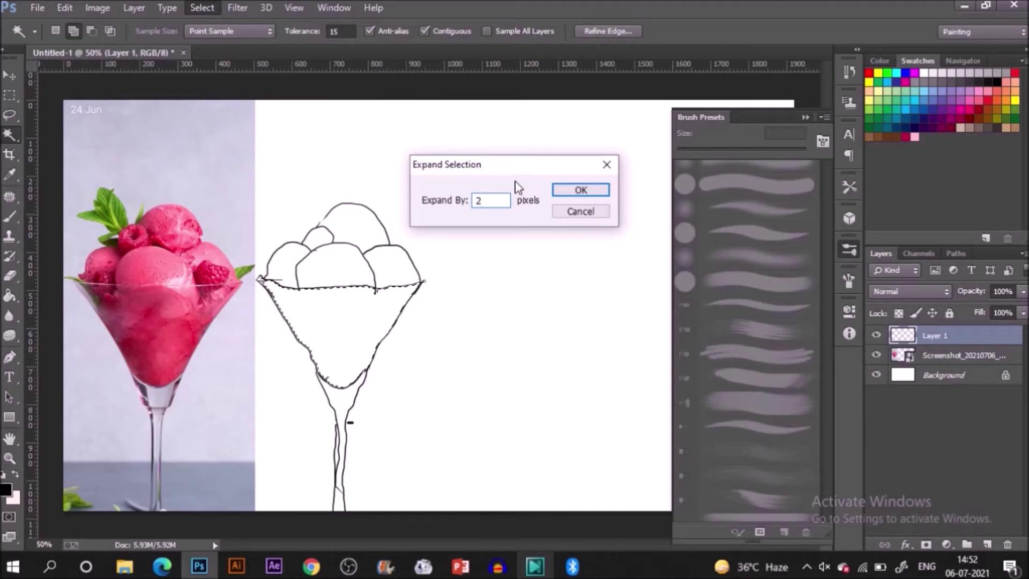
left_click(569, 191)
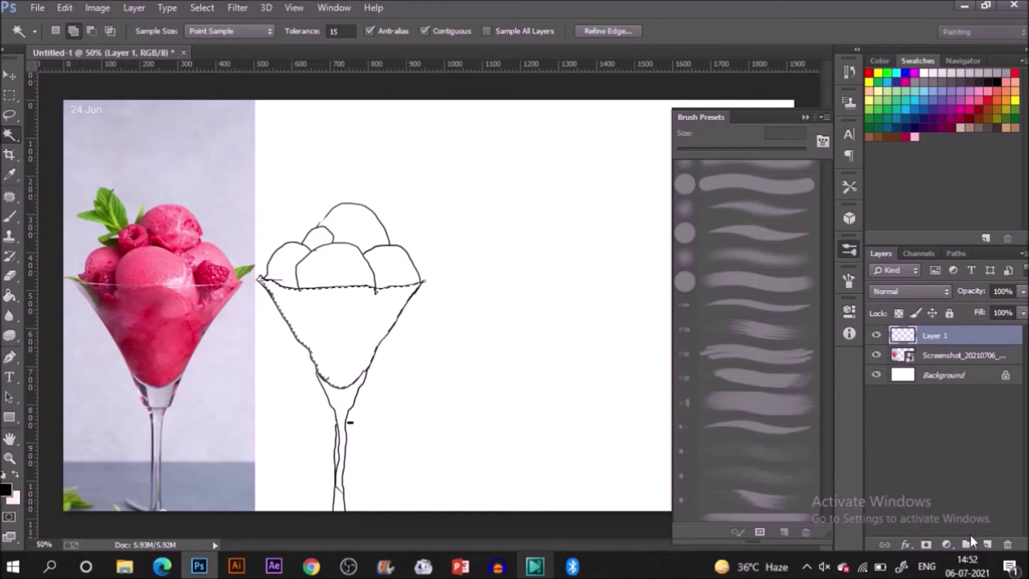
Fill the bowl selection on a new layer with pink sampled from the ice cream in the photo's glass.
left_click(988, 546)
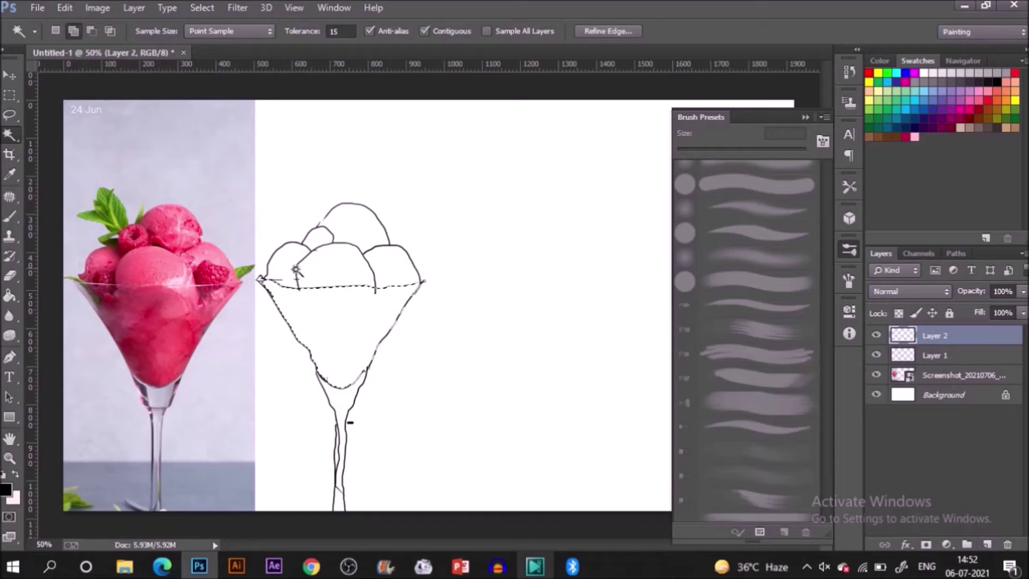
key("i")
left_click_drag(214, 306, 181, 302)
key("v")
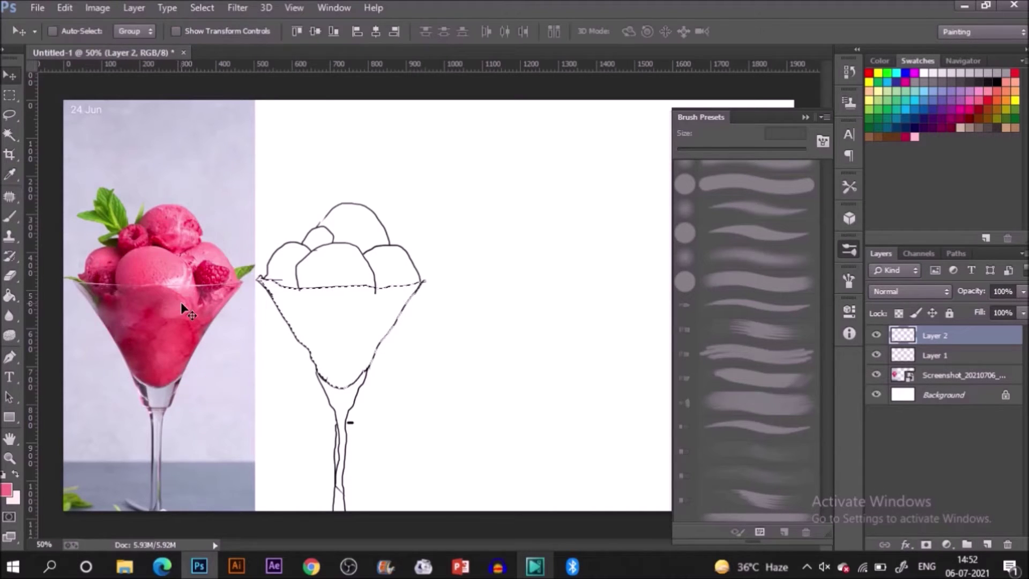
key("g")
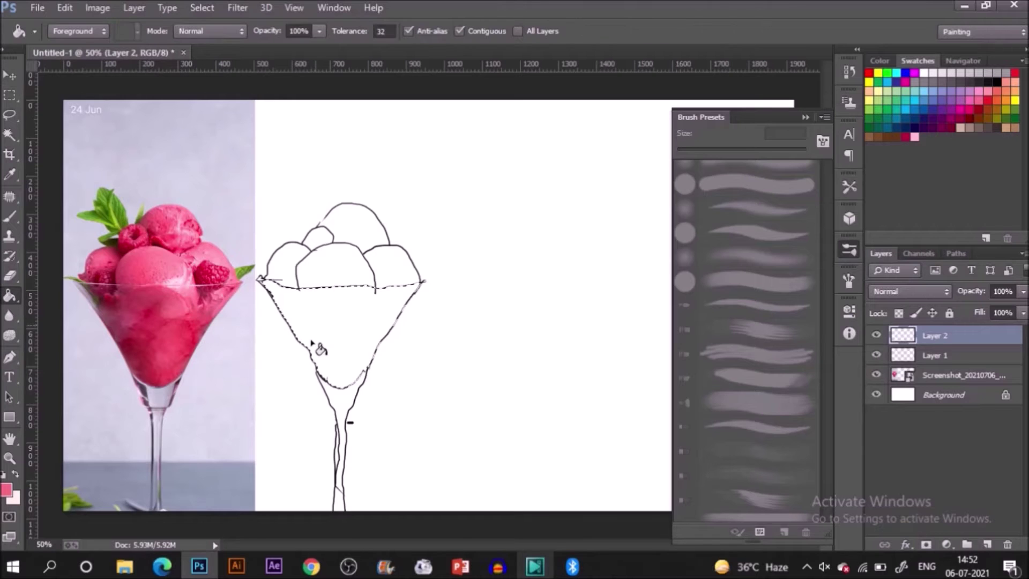
left_click(320, 330)
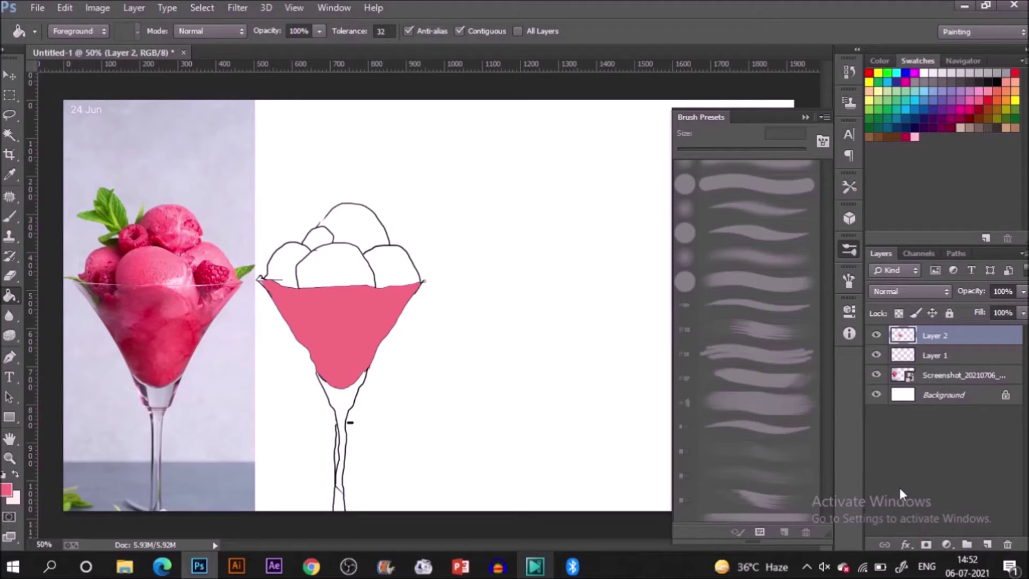
Select the areas inside the drawn glass base and stem on Layer 1 and expand the selection by 2 pixels.
left_click(974, 357)
key("w")
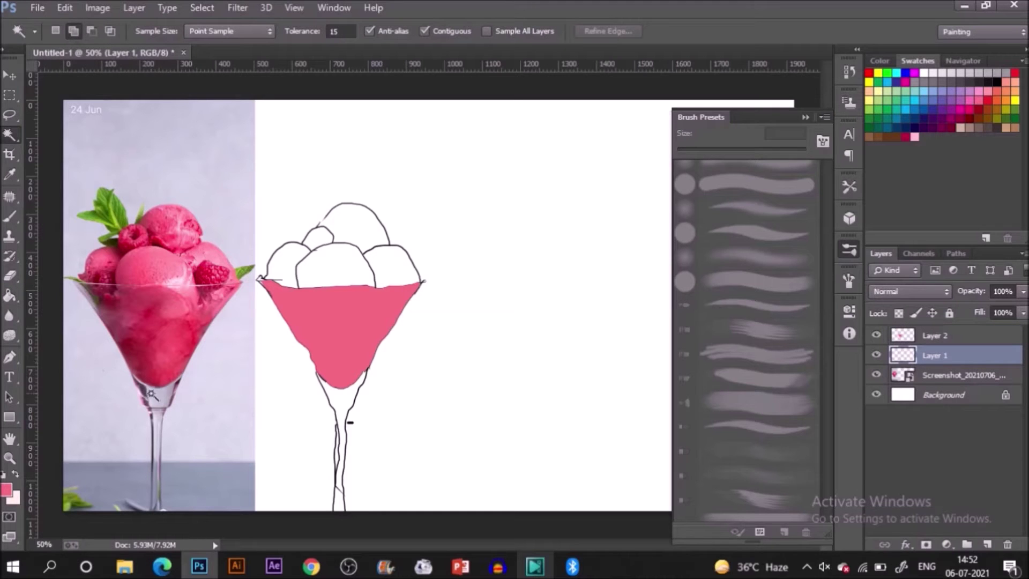
left_click(341, 449)
left_click(340, 482)
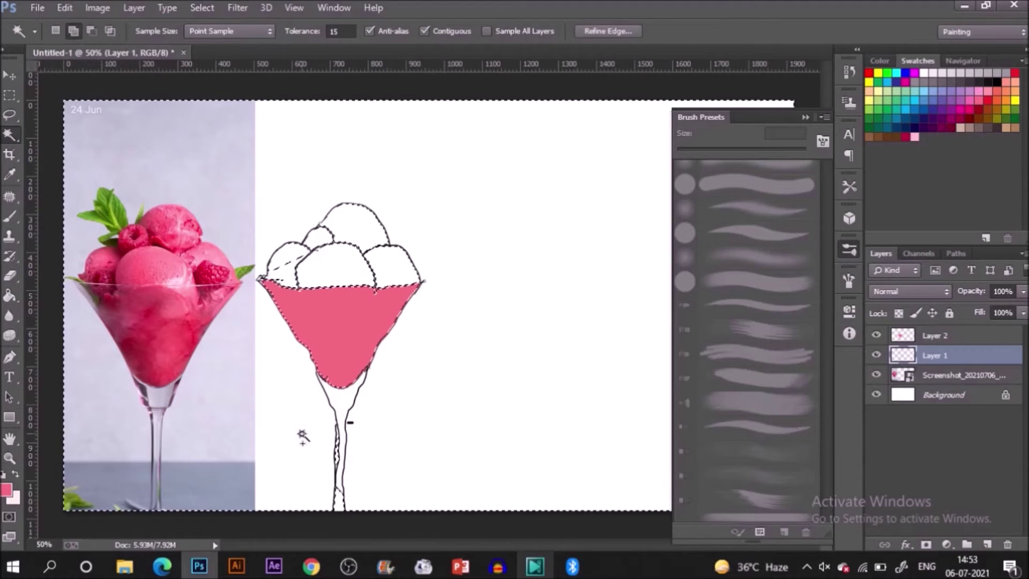
key("ctrl+d")
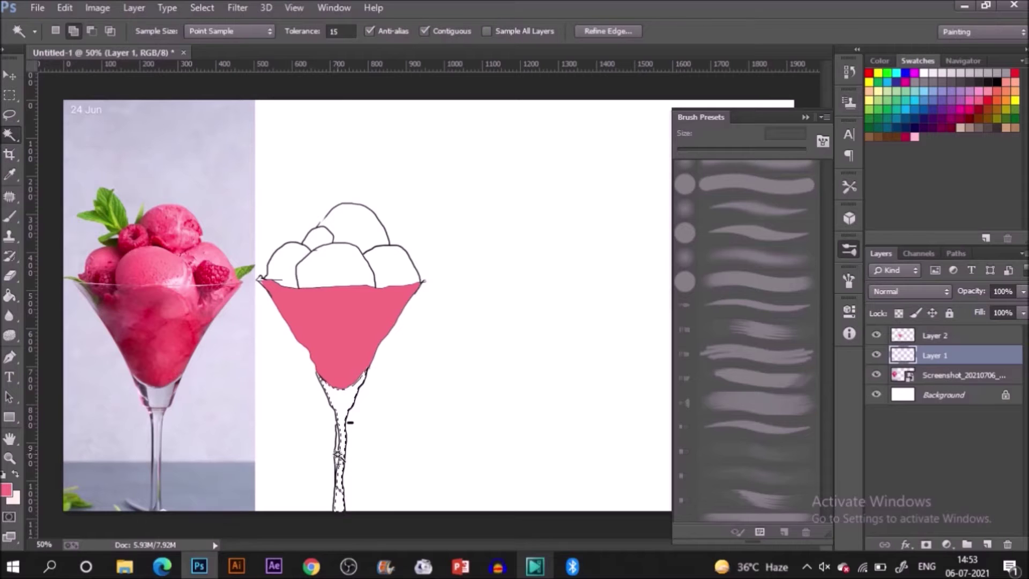
left_click(363, 374, "shift")
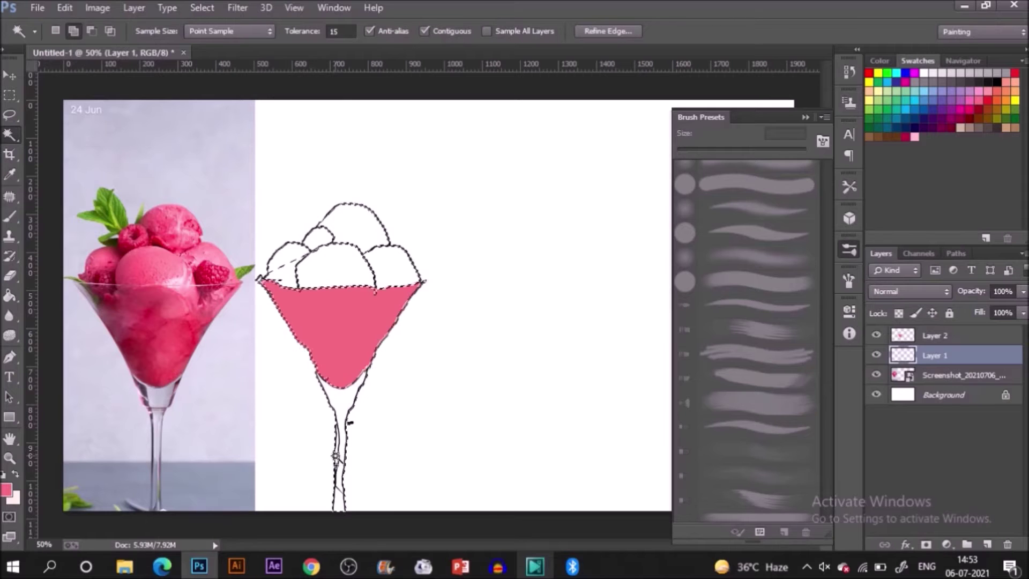
left_click(210, 8)
mouse_move(327, 190)
left_click(381, 218)
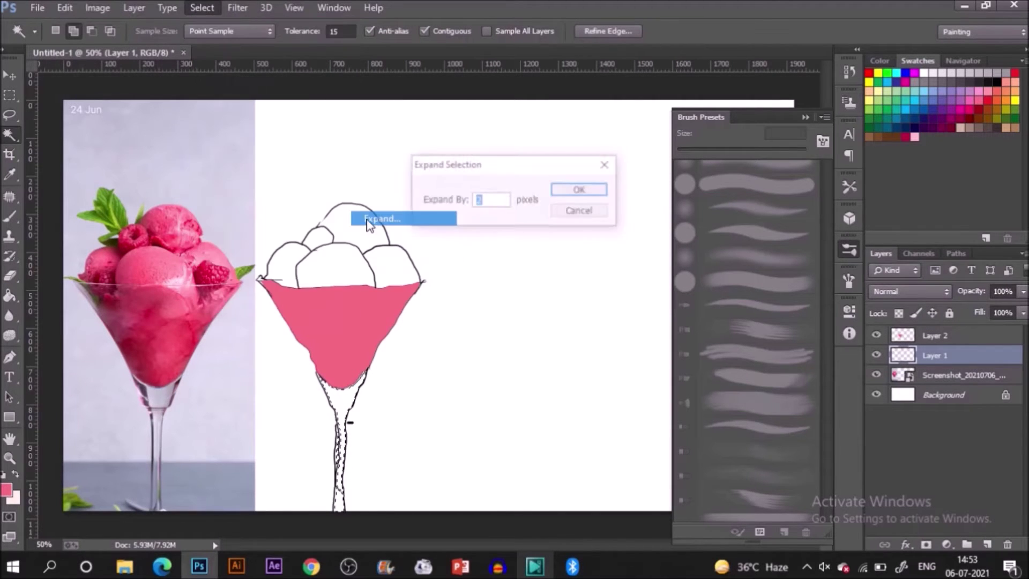
type("2")
left_click(586, 195)
Fill the stem selection on a new layer with the pale lilac-grey sampled beside the photo's glass base.
key("i")
left_click(170, 387)
key("g")
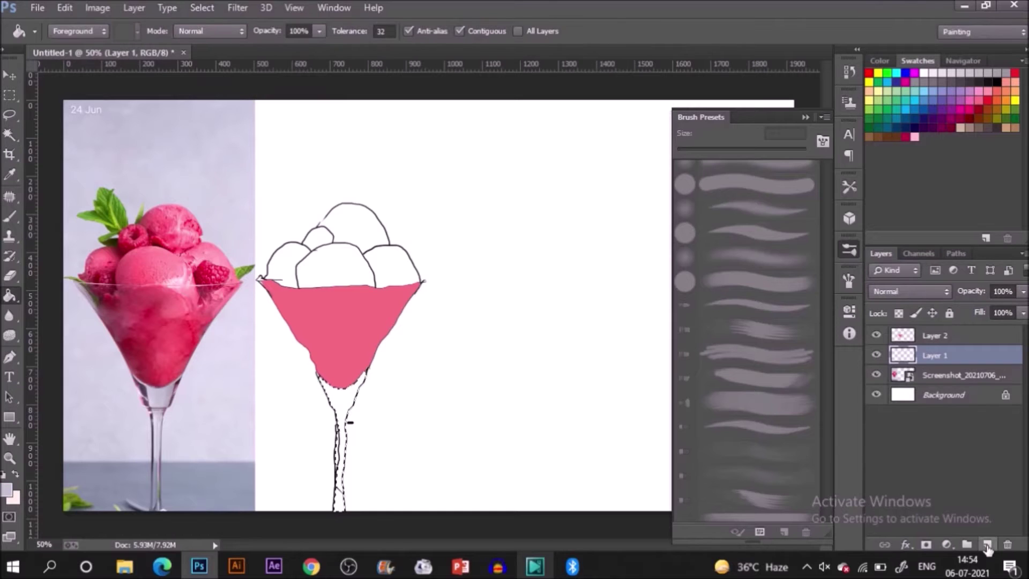
left_click(988, 545)
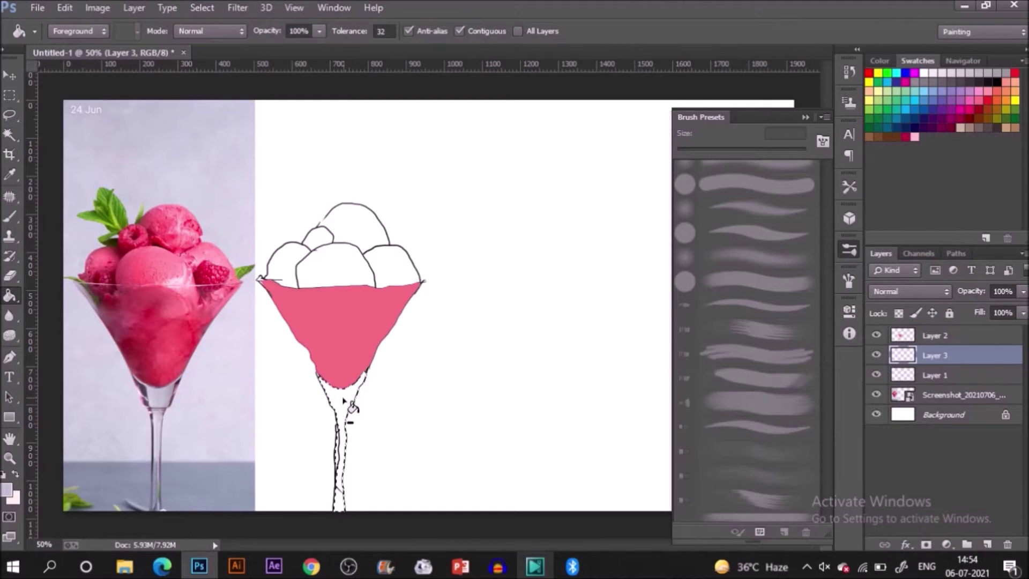
key("alt+BackSpace")
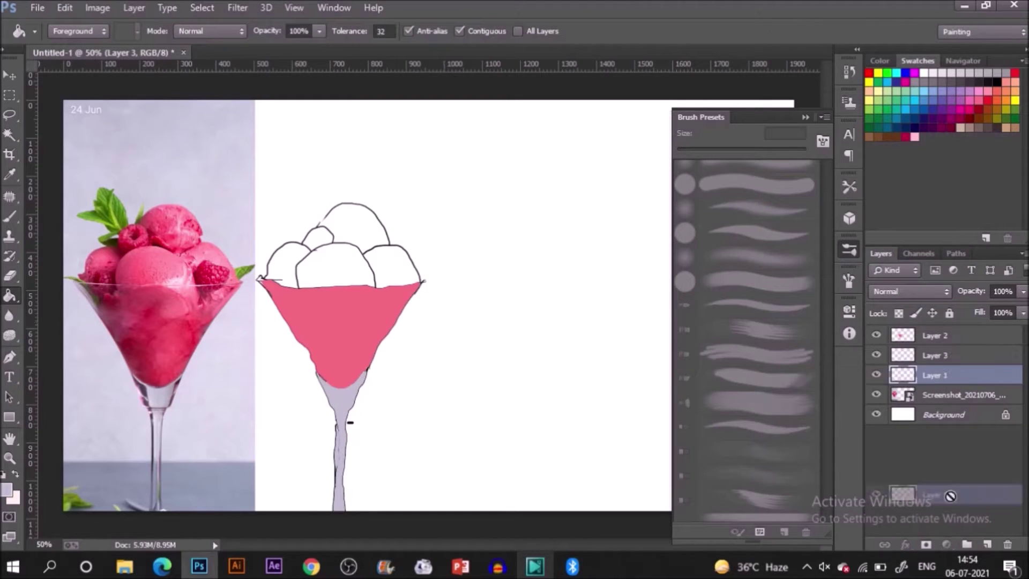
Add a new top layer for the left scoop, select that scoop's area on Layer 1 and expand the selection by 2 pixels.
left_click(988, 545)
left_click(935, 395)
key("w")
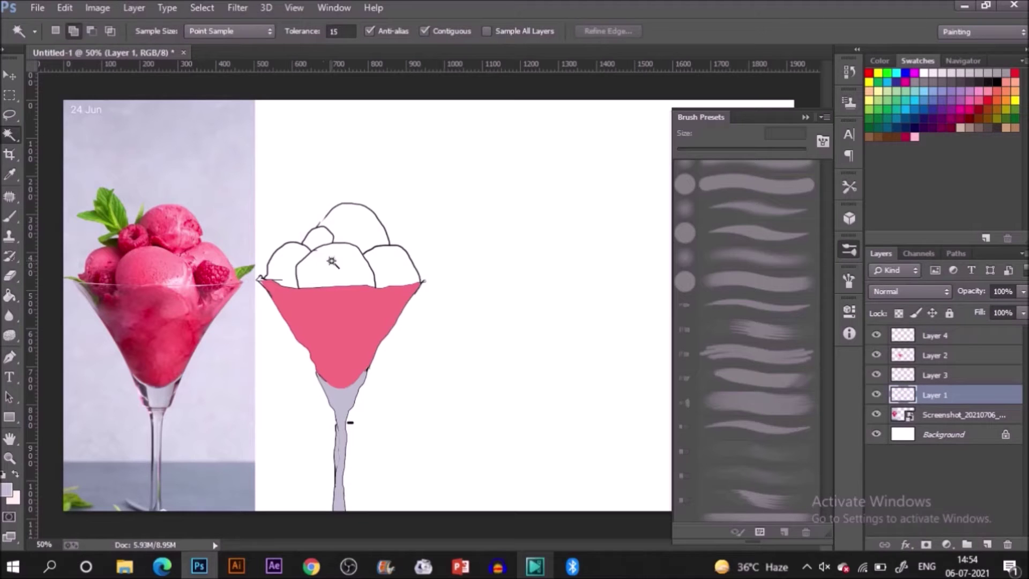
left_click(283, 275)
left_click(202, 7)
mouse_move(268, 189)
left_click(375, 216)
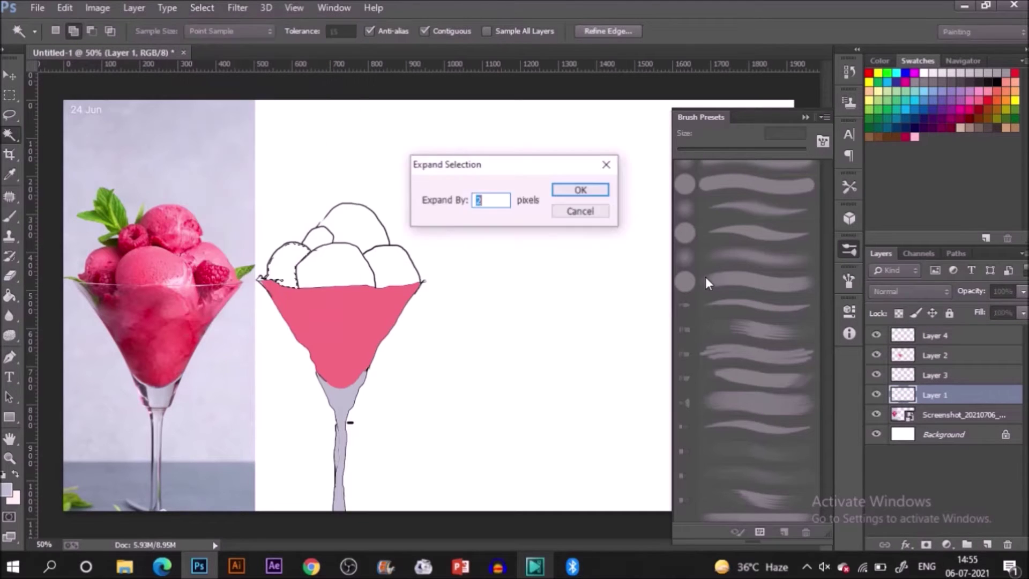
key("Return")
Fill the left scoop on Layer 4 with pink sampled from the matching scoop in the photo, and clear the selection.
key("alt+period")
key("i")
key("g")
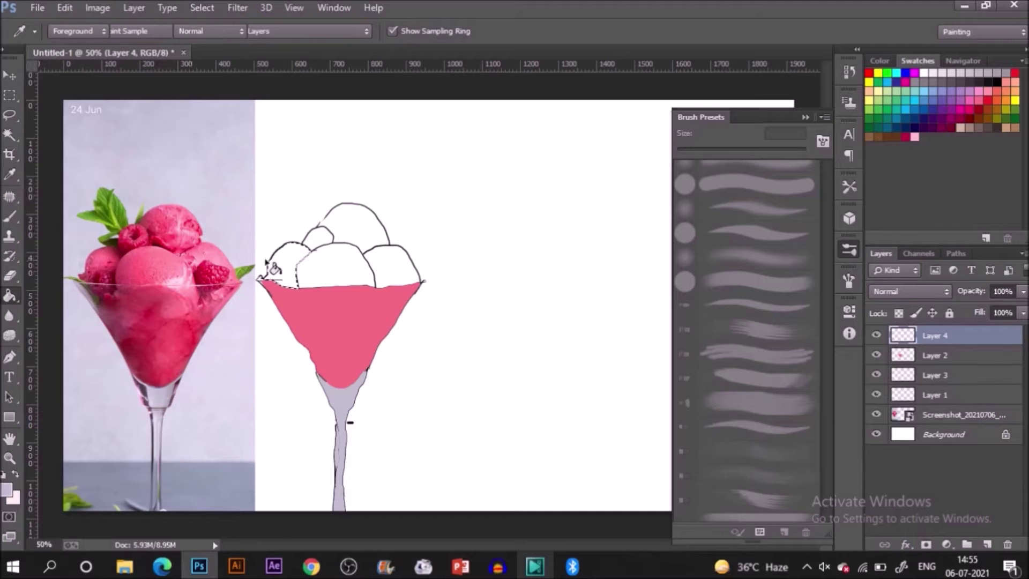
left_click(274, 272)
key("i")
left_click(105, 256)
key("g")
left_click(285, 276)
key("ctrl+d")
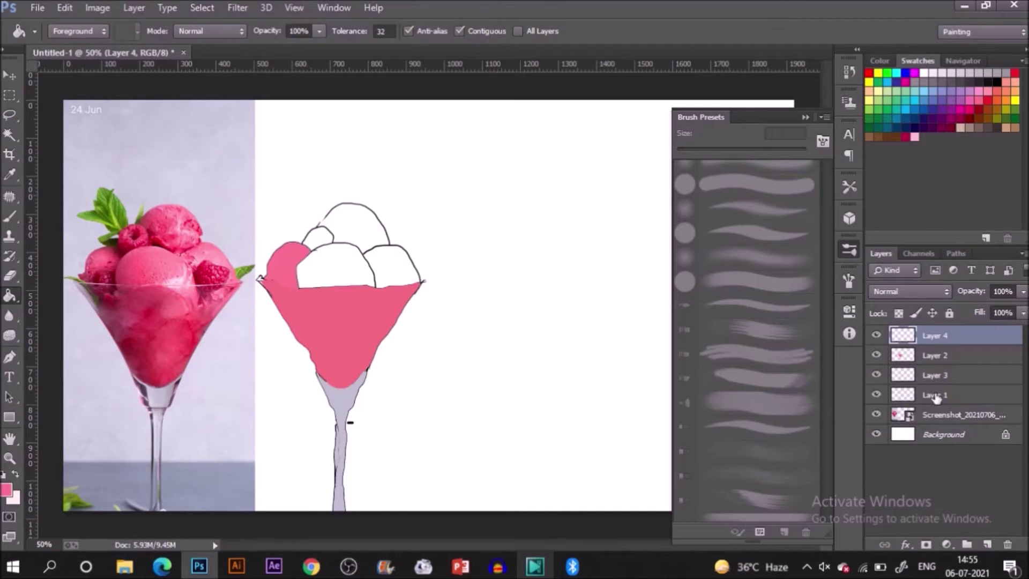
Select the top scoop's area on Layer 1, fill it with the same pink on a new layer above Layer 2, and clear the selection.
left_click(935, 395)
key("w")
left_click(360, 228)
double_click(957, 375)
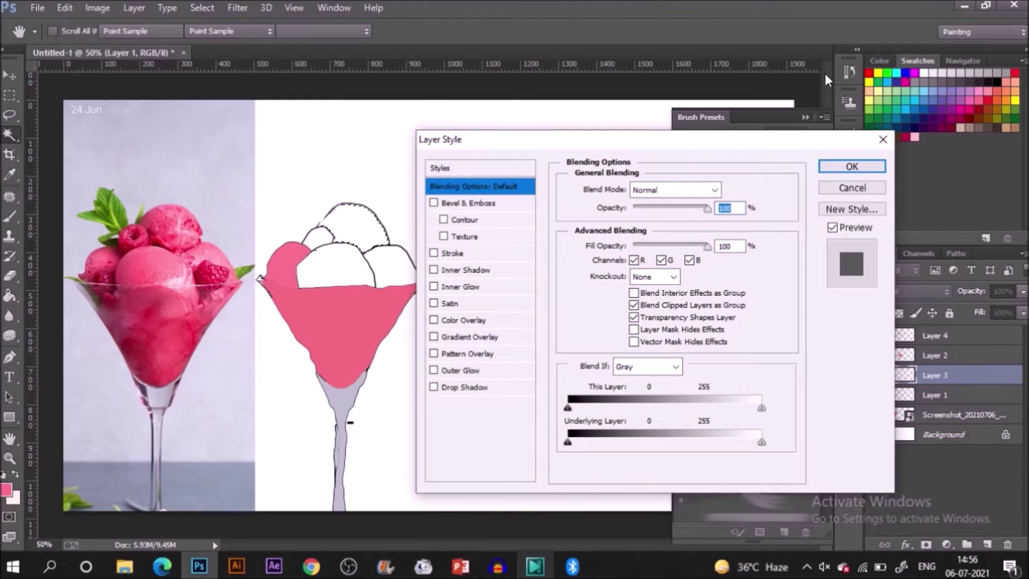
key("Escape")
left_click(988, 545)
key("g")
left_click(360, 232)
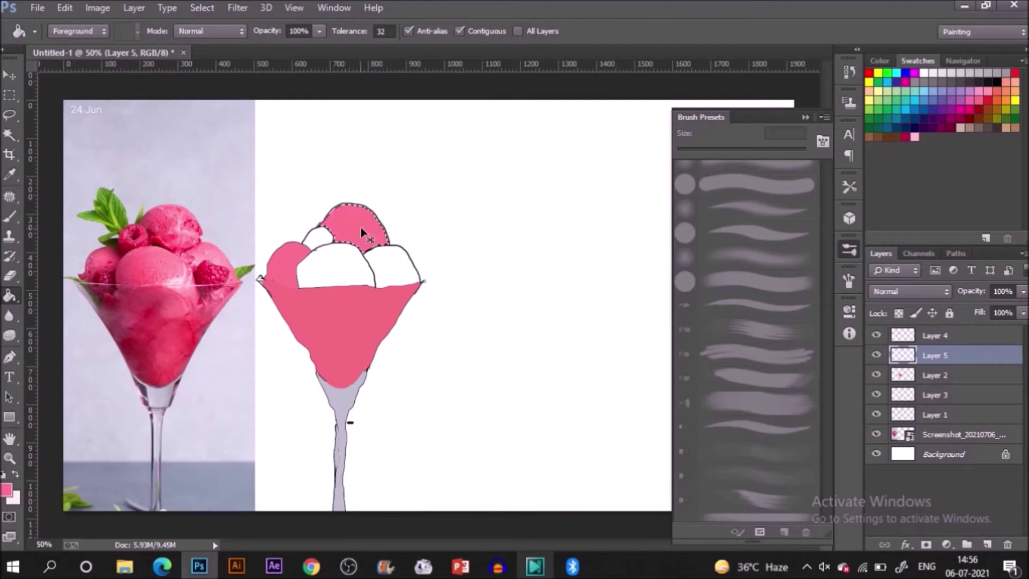
key("ctrl+d")
Select the front middle scoop's area on Layer 1 and expand the selection.
left_click(943, 420)
key("w")
left_click(337, 266)
left_click(202, 8)
mouse_move(231, 216)
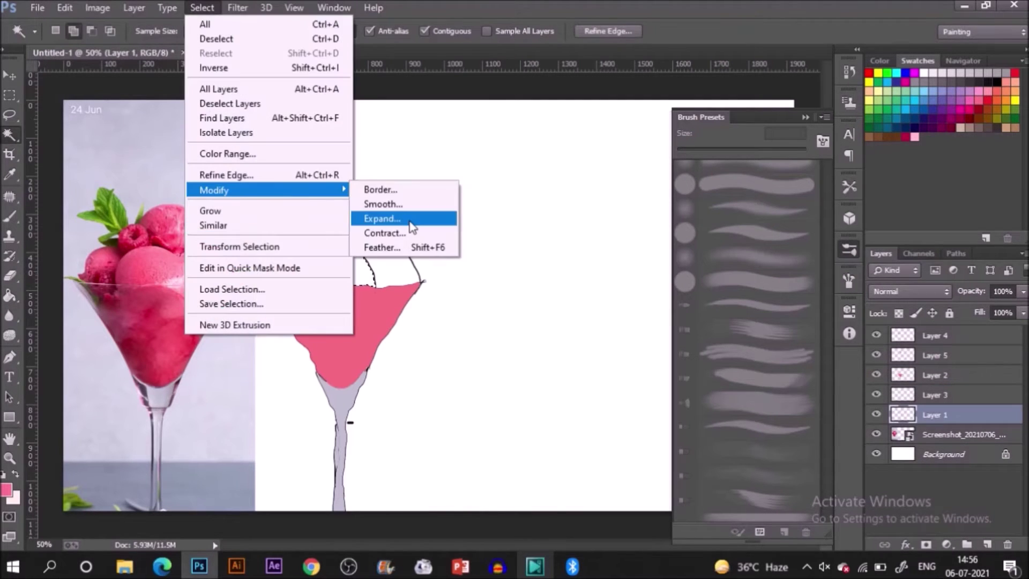
left_click(425, 216)
key("Return")
Fill the front middle scoop with pink on a new layer above Layer 5 and clear the selection.
left_click(944, 356)
left_click(988, 545)
key("g")
left_click(346, 274)
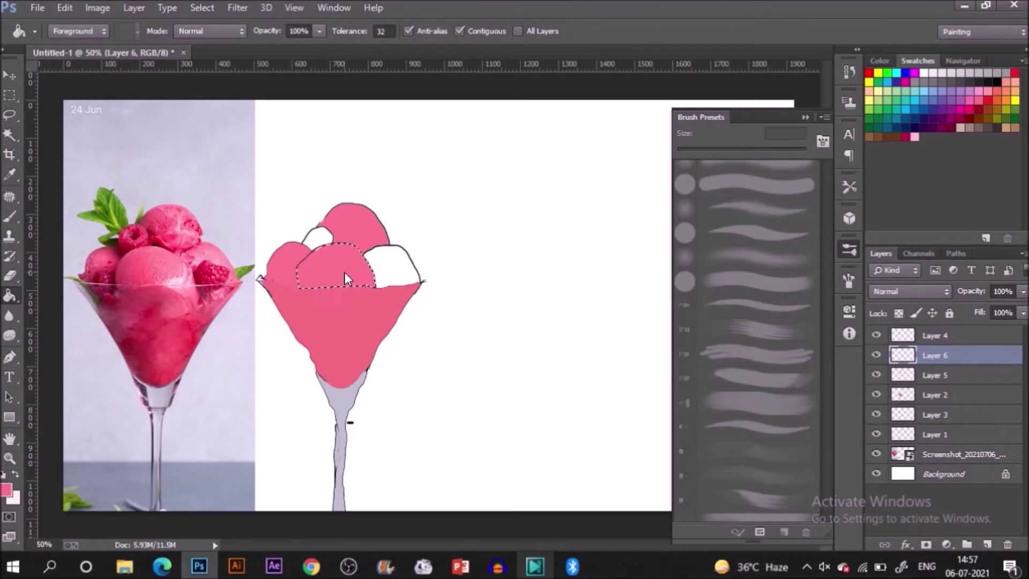
key("ctrl+d")
Move the front scoop's Layer 6 to the top of the stack and add a new layer beneath it.
left_click_drag(977, 316, 958, 365)
left_click(991, 545)
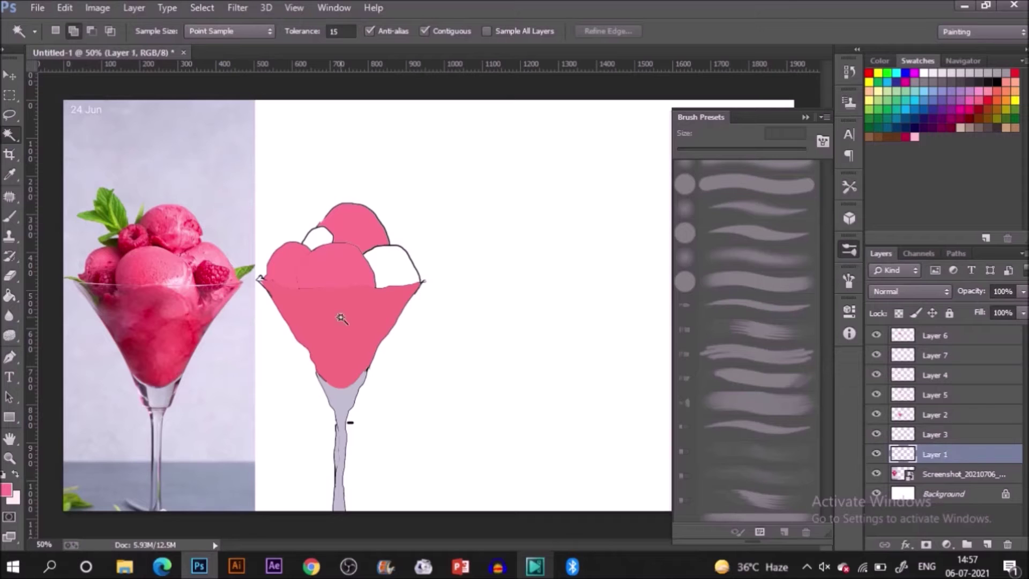
Select the right scoop's area on Layer 1 and expand the selection, with Layer 7 as the active layer.
key("w")
left_click(400, 270)
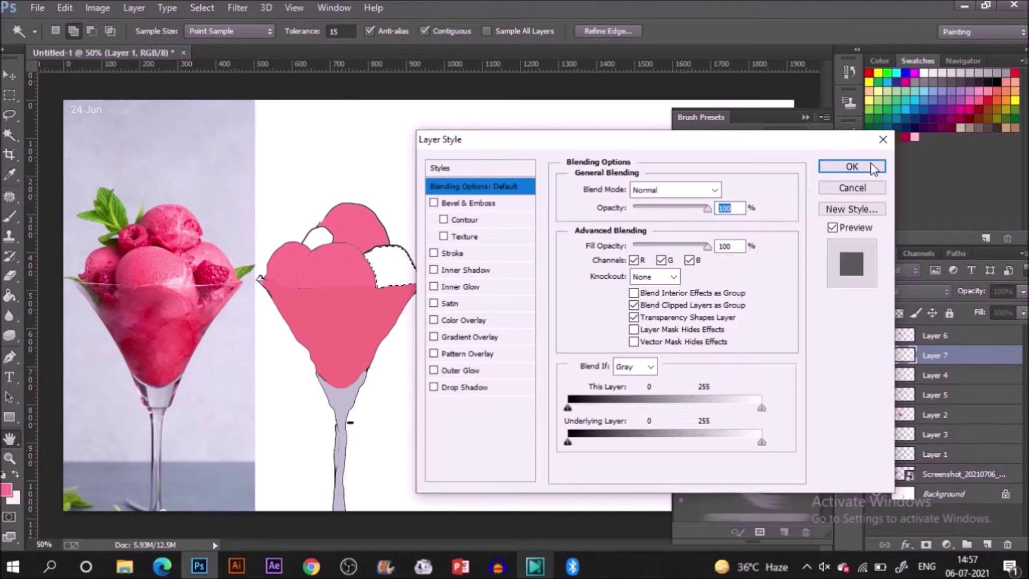
left_click(882, 138)
double_click(882, 137)
left_click(205, 10)
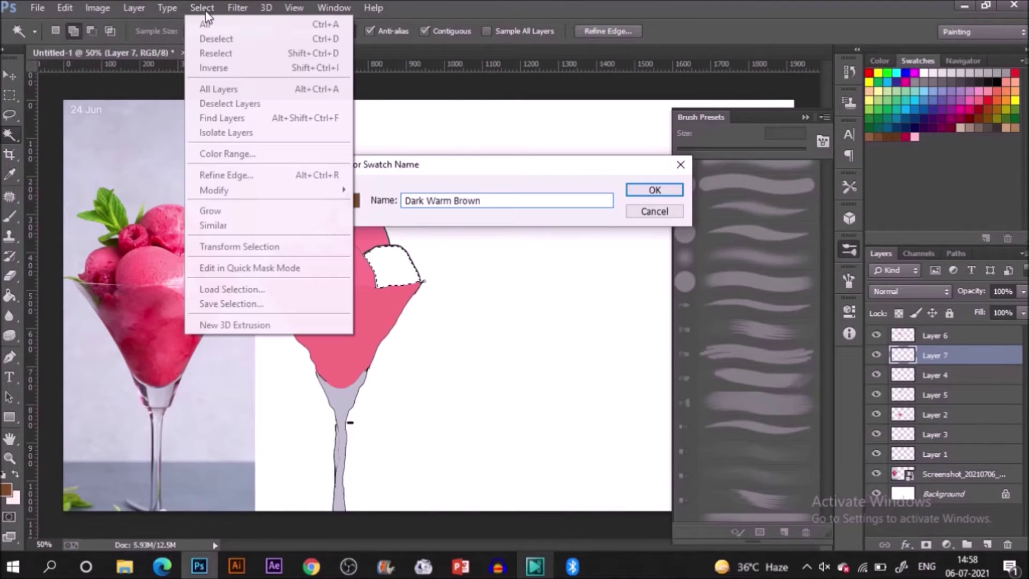
left_click(684, 169)
left_click(212, 7)
mouse_move(246, 190)
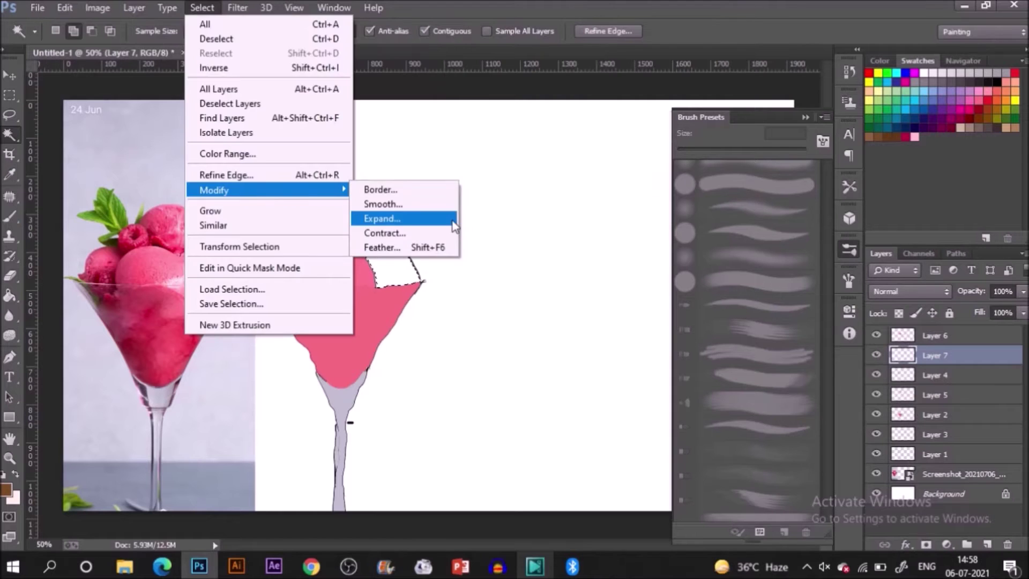
left_click(451, 219)
Fill the right scoop on a new layer above Layer 7 with pink sampled from the drawn top scoop, and clear the selection.
left_click(362, 227)
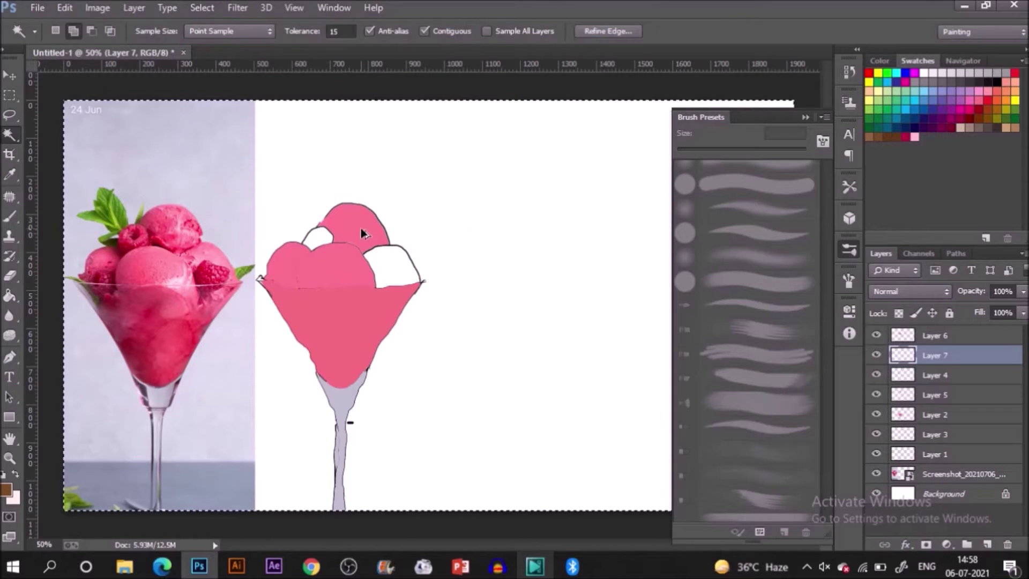
key("g")
left_click(988, 544)
left_click(401, 274)
key("w")
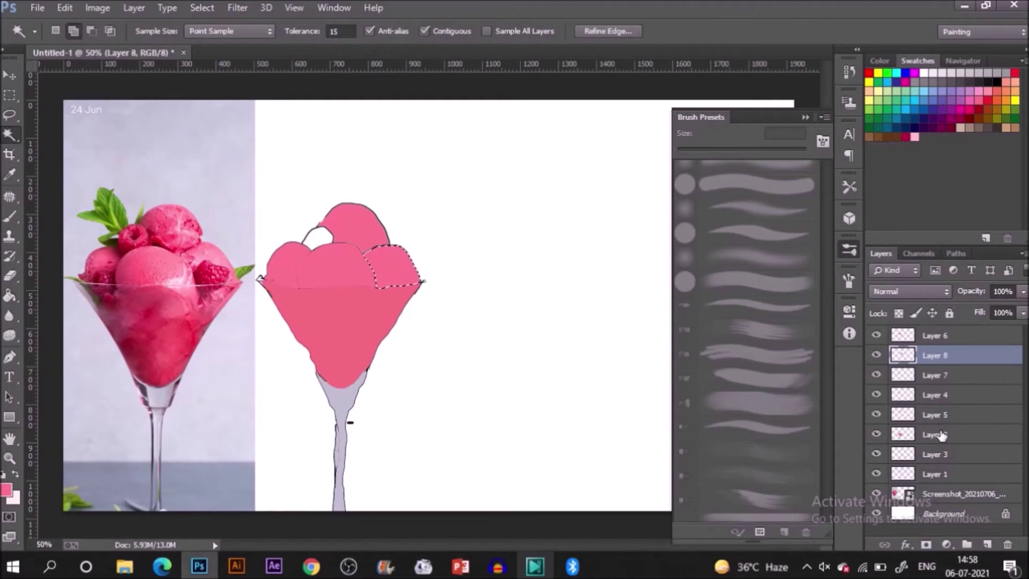
left_click(935, 435)
key("ctrl+d")
Select the small raspberry's area on Layer 1 and fill it with pink on Layer 8.
left_click(949, 474)
left_click(314, 241)
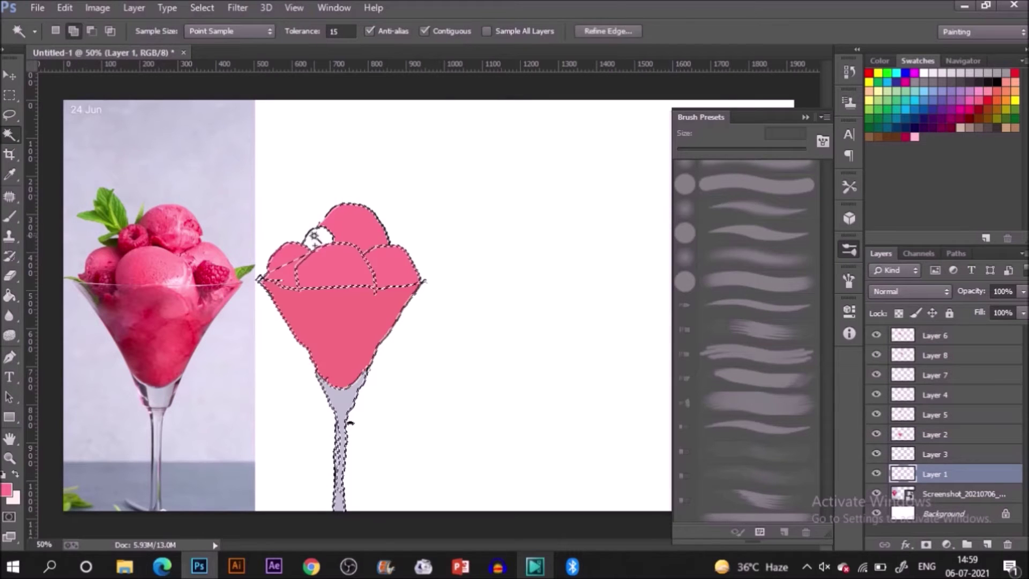
key("ctrl+d")
left_click(319, 236)
left_click(954, 355)
key("g")
left_click(321, 244)
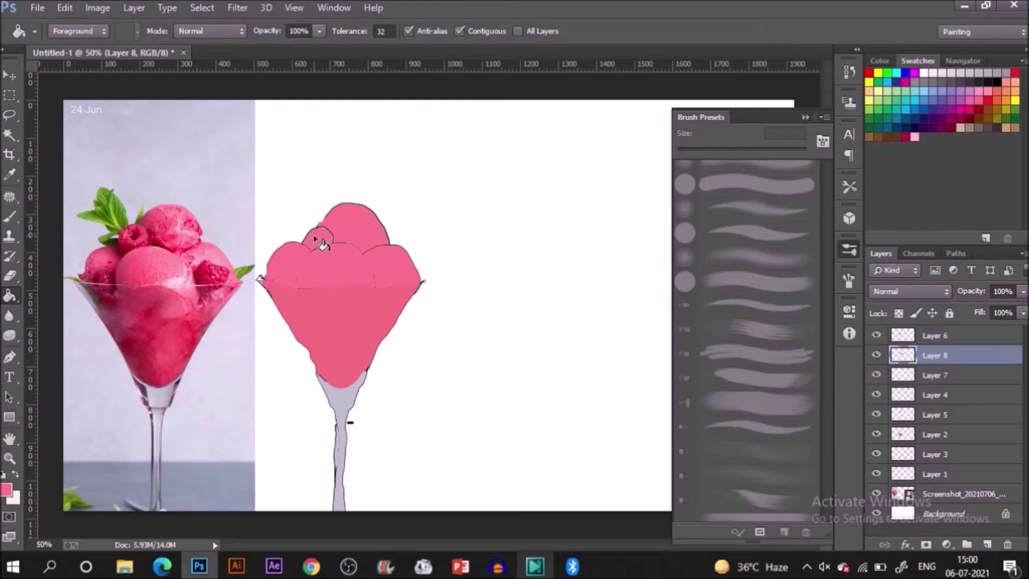
Duplicate all fill layers from Layer 6 down to Layer 3 and place the copy to the right of the outlined drawing.
key("v")
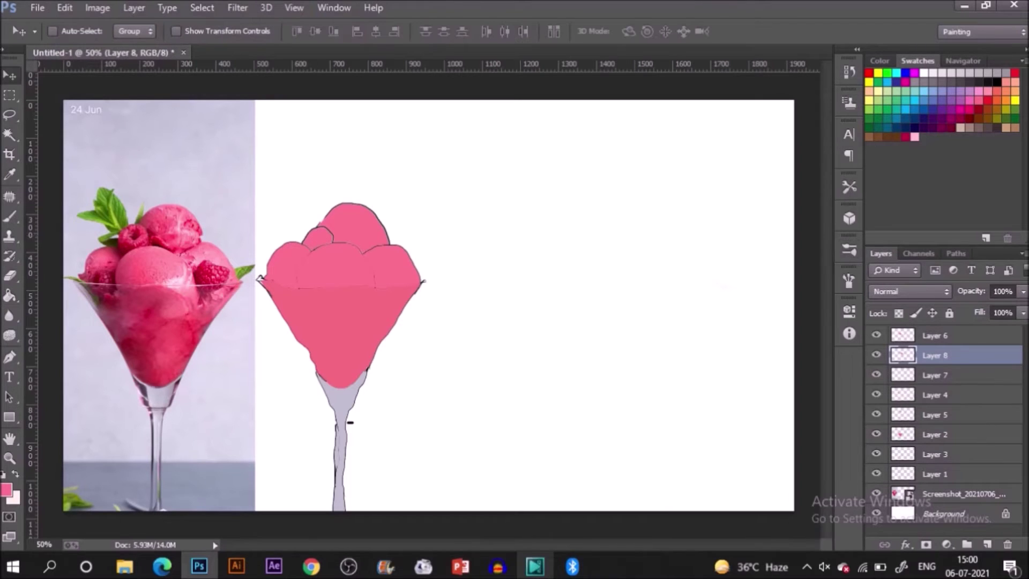
left_click(975, 333)
left_click(983, 453, "shift")
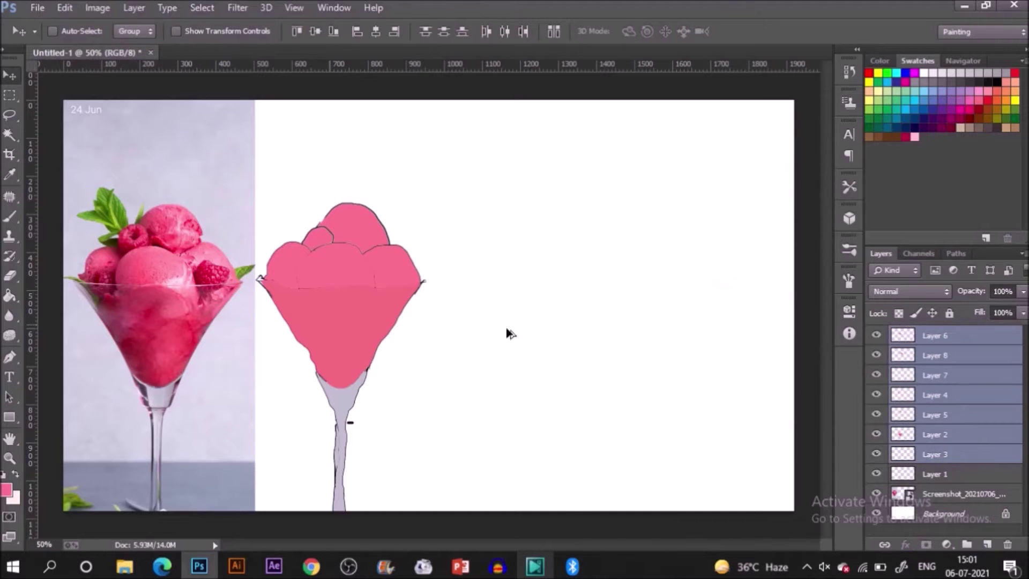
left_click_drag(319, 330, 507, 331)
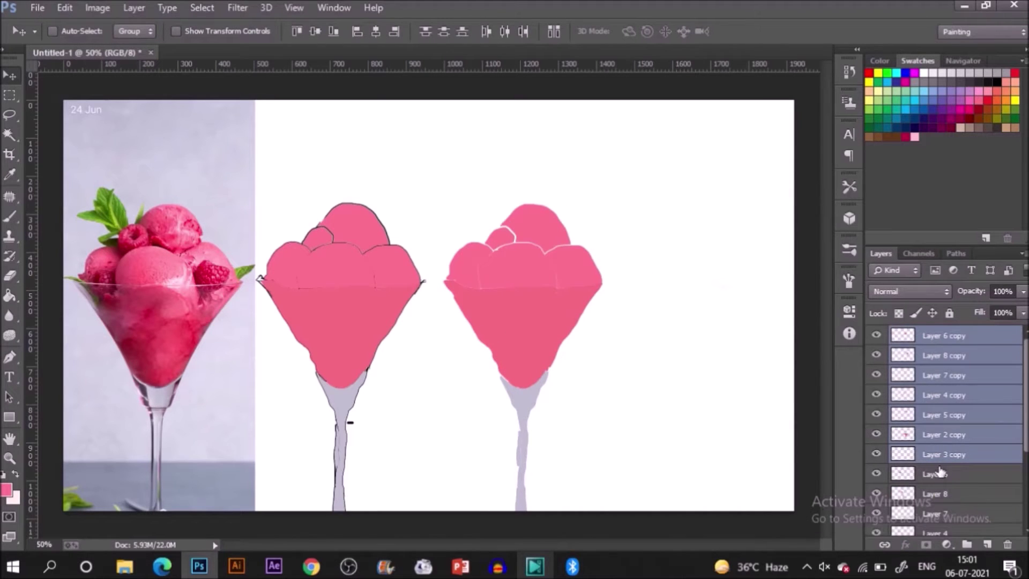
Group the original fill layers with the outline on Layer 1, and toggle the visibility of the group and the reference photo.
left_click(946, 486, "shift")
key("ctrl+g")
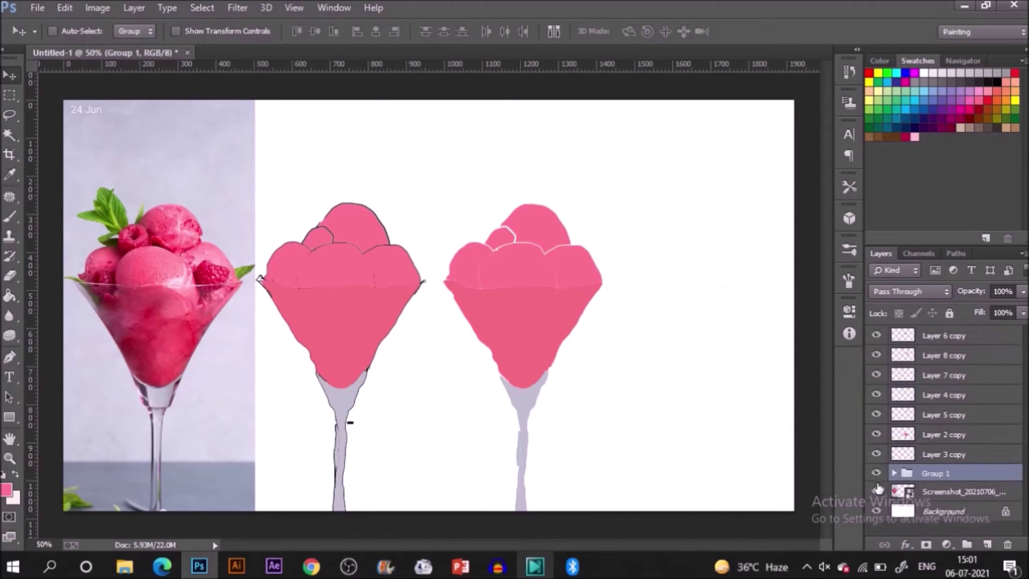
left_click(877, 490)
left_click(877, 479)
left_click(877, 492)
left_click(876, 477)
Add layer masks to Layer 8 copy and Layer 6 copy, each limited to the shape of the layer's own fill.
left_click(994, 455)
left_click(948, 356)
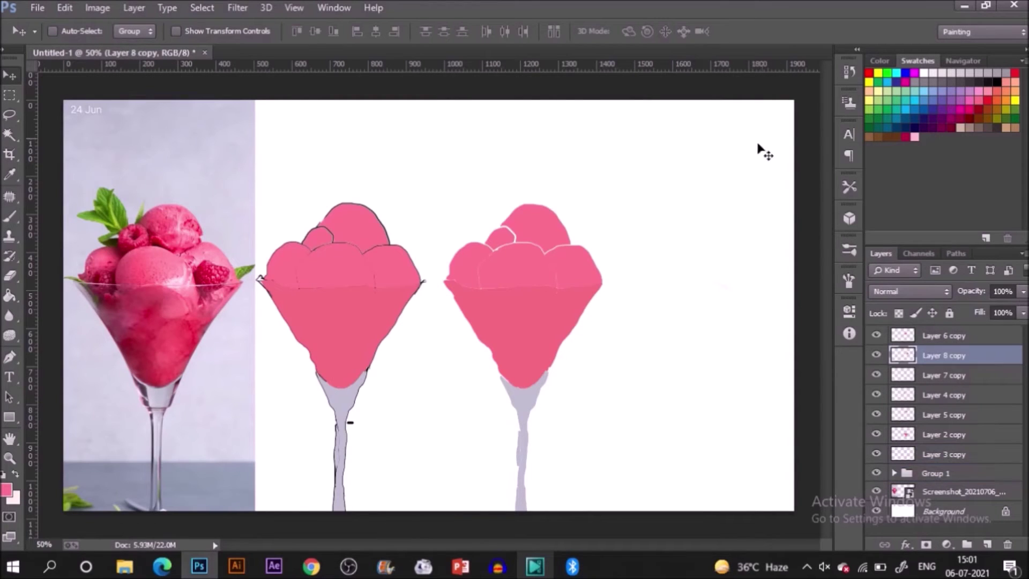
mouse_move(713, 187)
left_mouse_down()
mouse_move(717, 179)
mouse_move(712, 186)
left_mouse_up()
left_click_drag(596, 232, 588, 230)
left_click(898, 358, "ctrl")
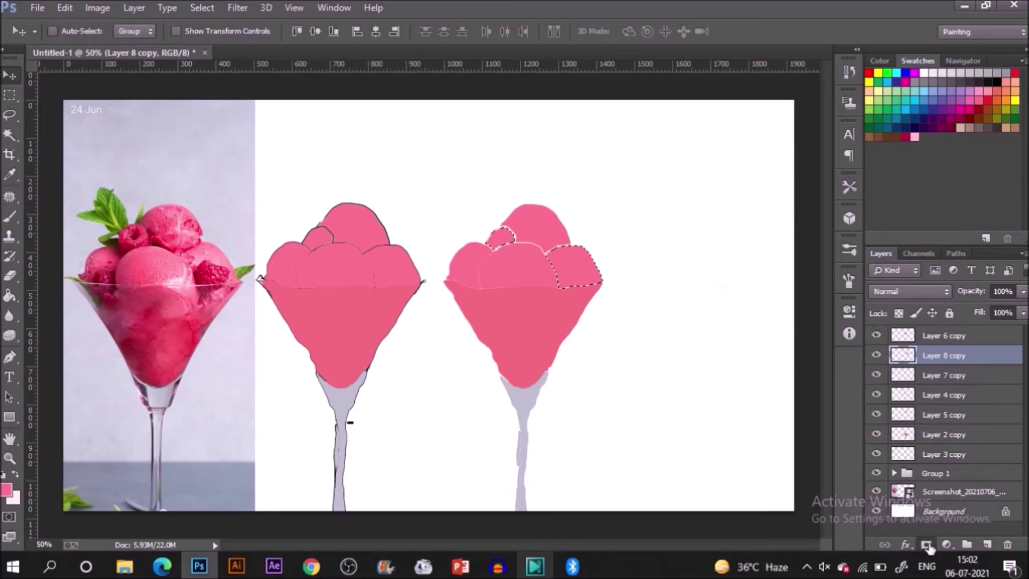
left_click(926, 545)
left_click(904, 338)
left_click(904, 337, "ctrl")
left_click(926, 545)
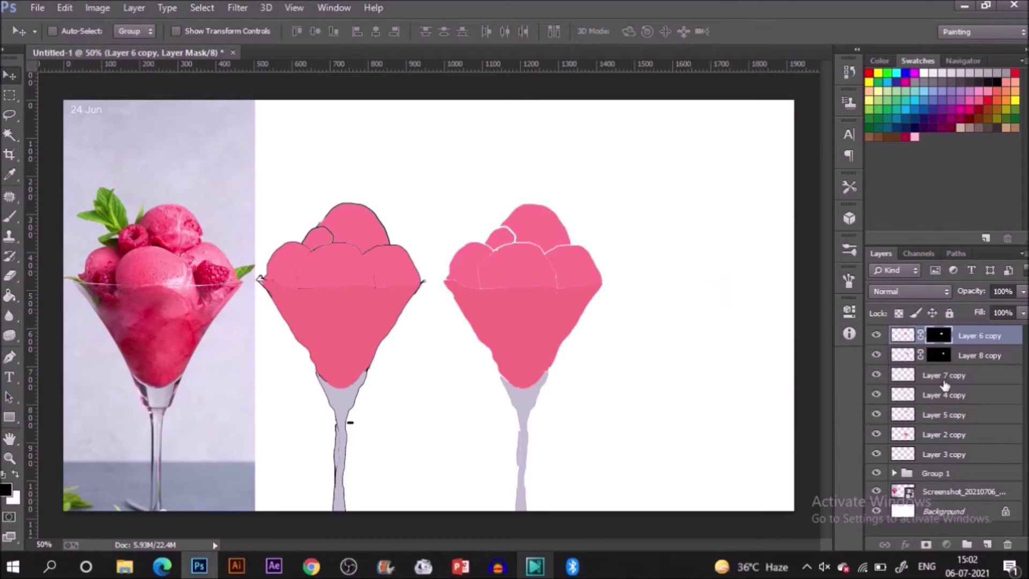
Delete the empty Layer 7 copy.
left_click(943, 376)
left_click(902, 375, "ctrl")
left_click(516, 215)
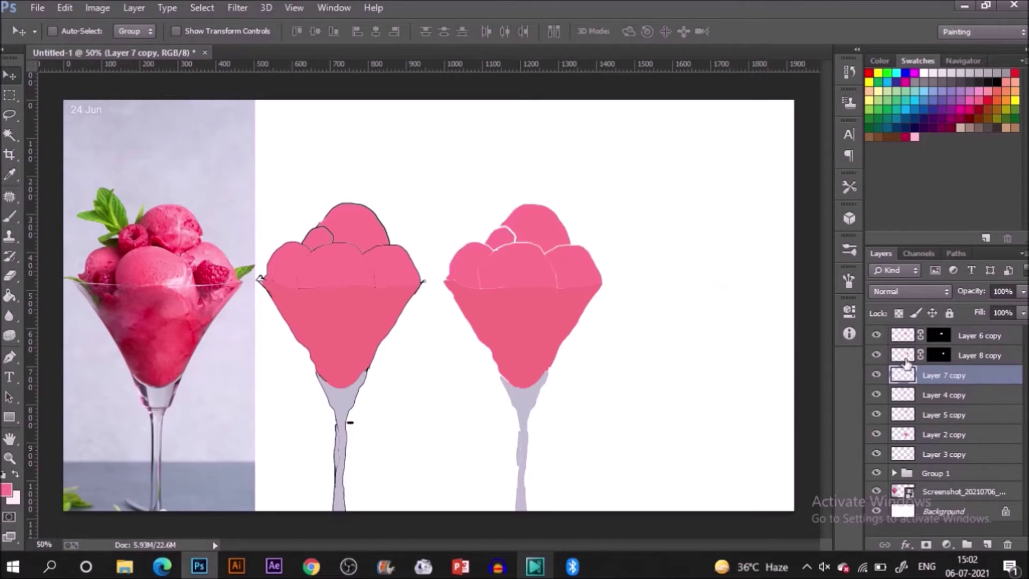
key("Delete")
Mask Layer 4 copy and Layer 5 copy to the outlines of their own scoop fills.
left_click(905, 375, "ctrl")
left_click(926, 544)
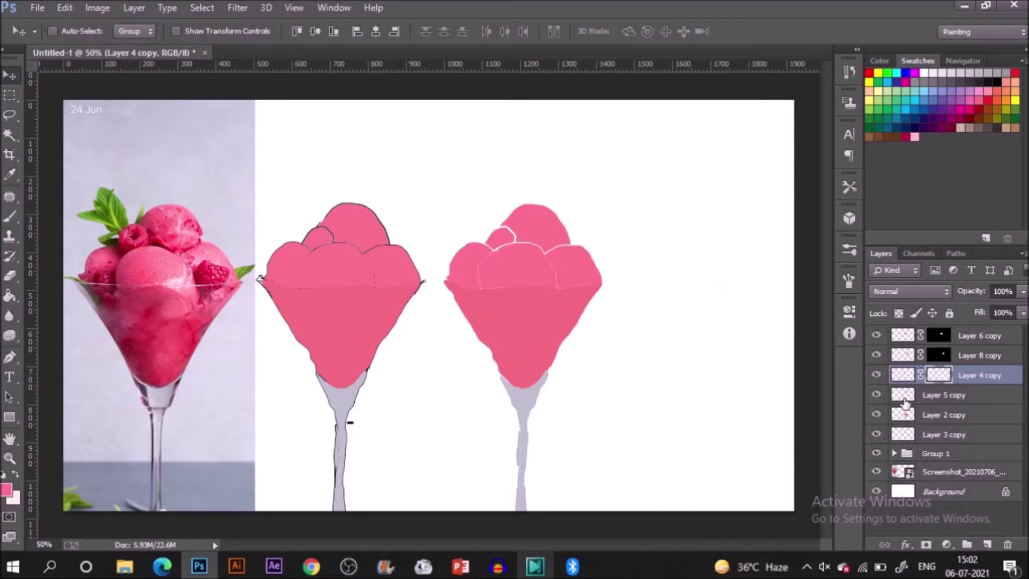
left_click(905, 398, "ctrl")
left_click(942, 398)
left_click(926, 545)
Mask Layer 2 copy and Layer 3 copy to the outlines of the glass bowl and stem fills.
left_click(902, 415)
left_click(902, 416, "ctrl")
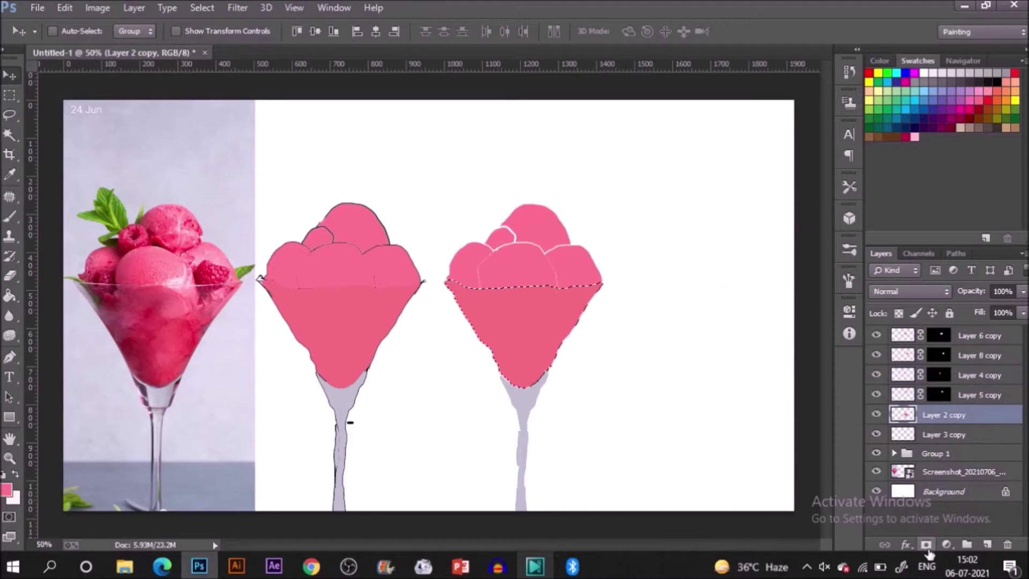
left_click(906, 431)
left_click(903, 416)
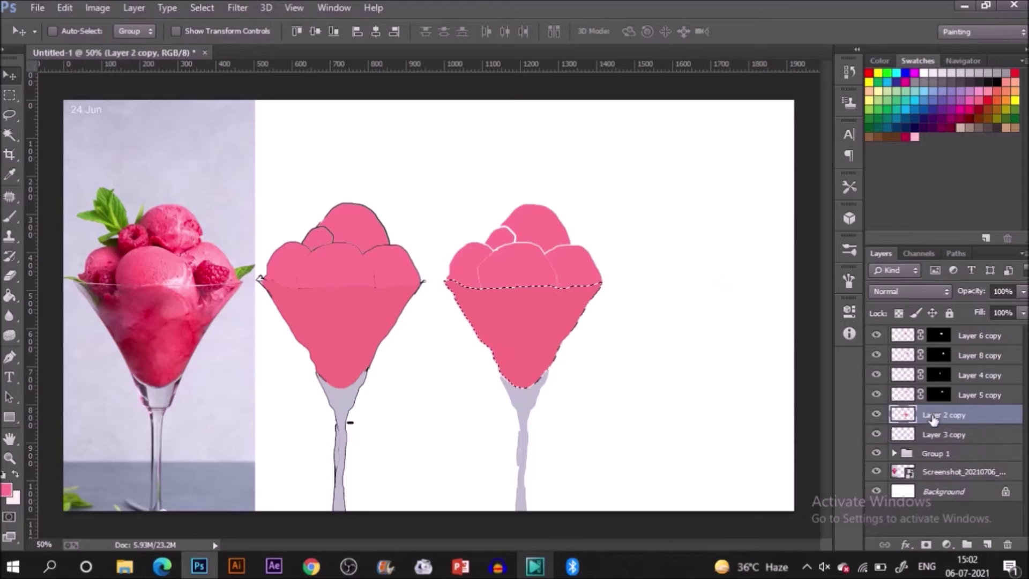
left_click(926, 545)
left_click(906, 436)
left_click(906, 437, "ctrl")
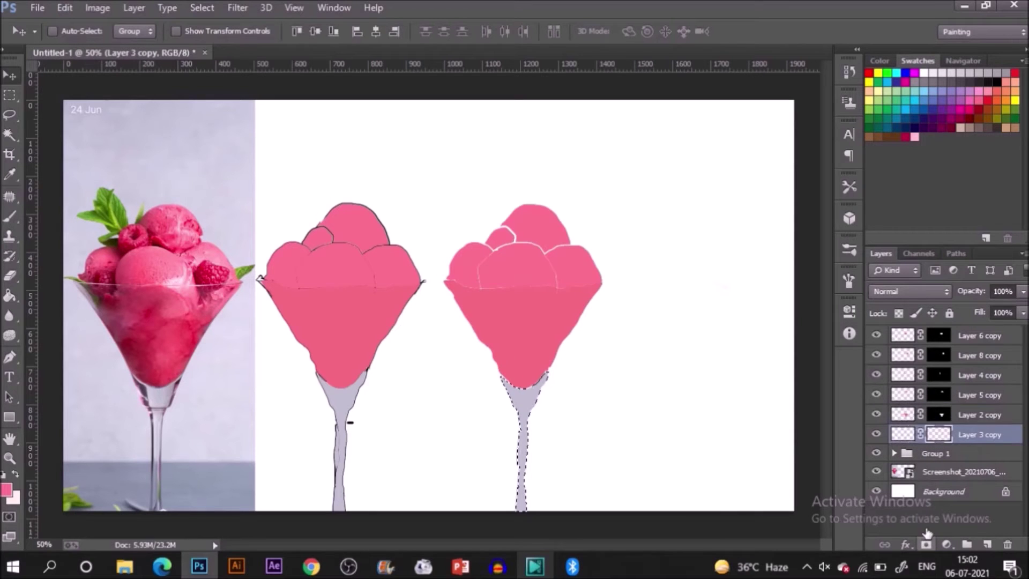
left_click(926, 545)
Move the copied top scoop on Layer 5 copy down and slightly left, closer to the neighbouring scoops.
left_click(943, 395)
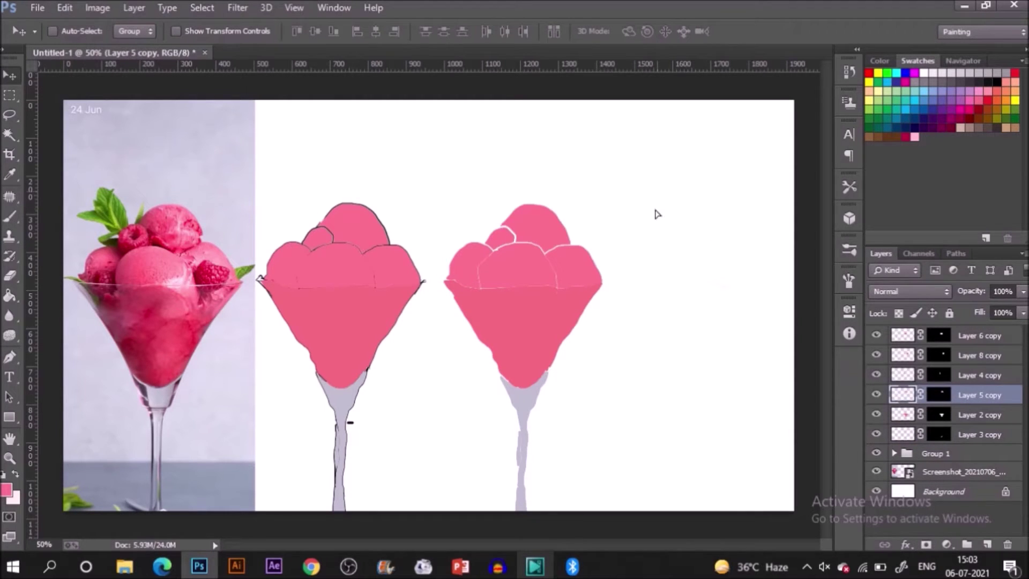
mouse_move(656, 209)
left_mouse_down()
mouse_move(649, 199)
mouse_move(654, 210)
left_mouse_up()
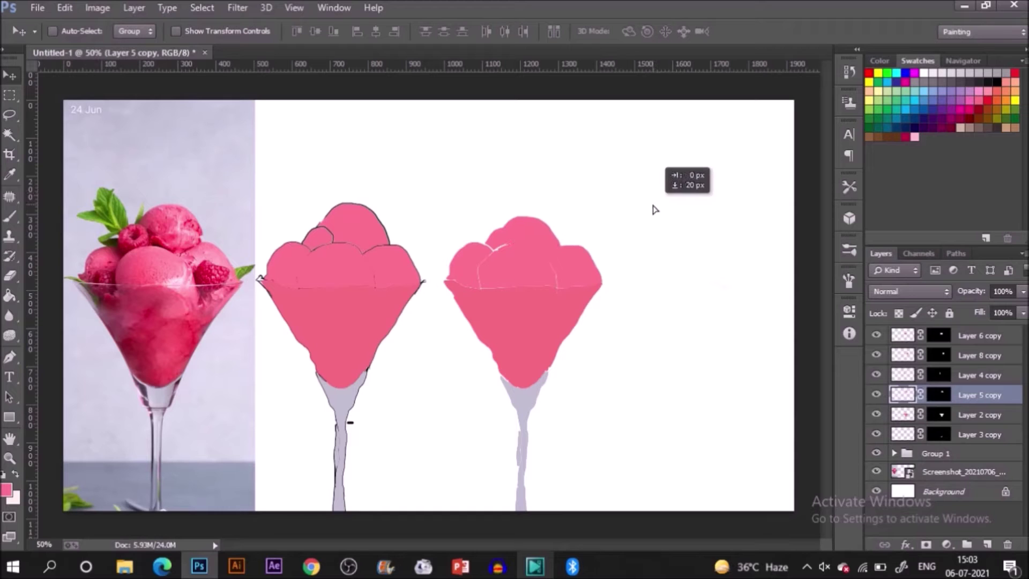
Shade the left edge of the copied stem on Layer 3 copy with a size 25 brush in dark purple sampled from the photo's glass.
left_click(977, 437)
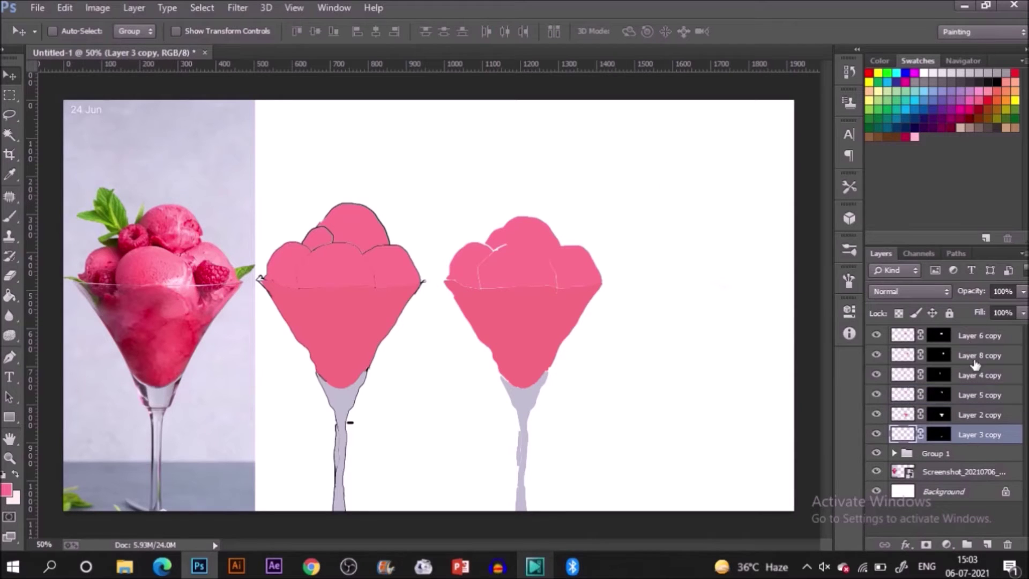
left_click(849, 249)
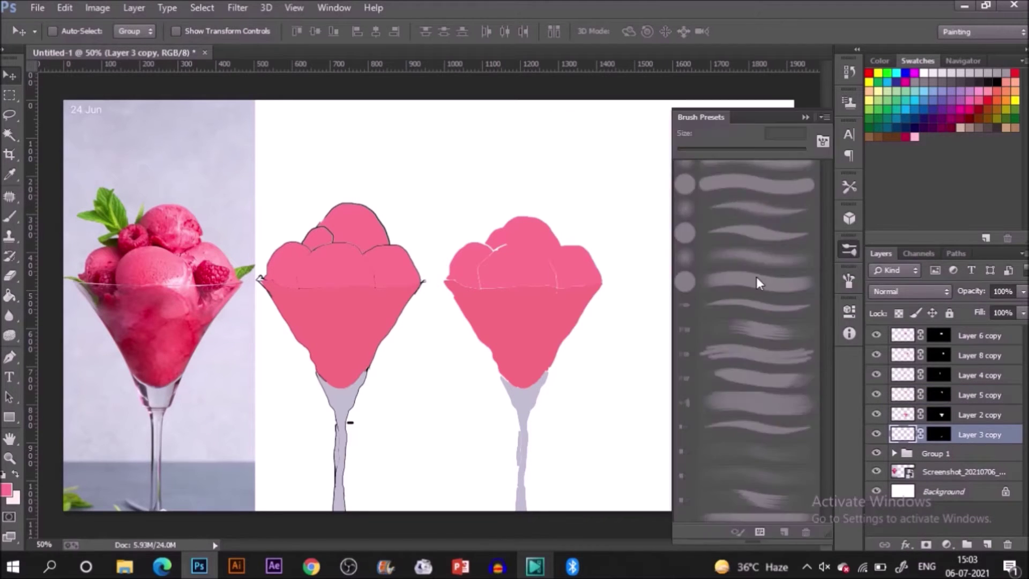
left_click(761, 232)
left_click(806, 117)
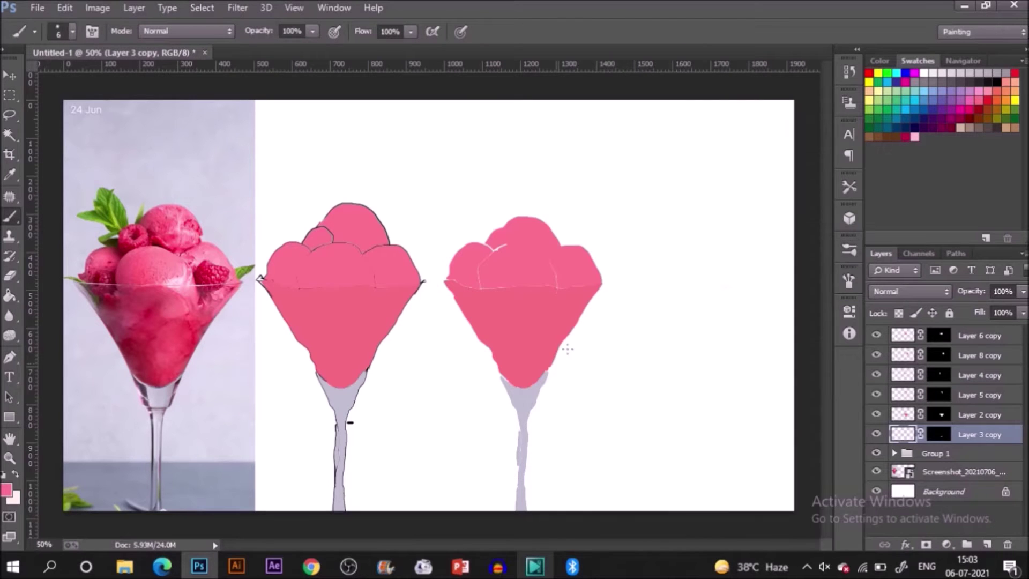
key("i")
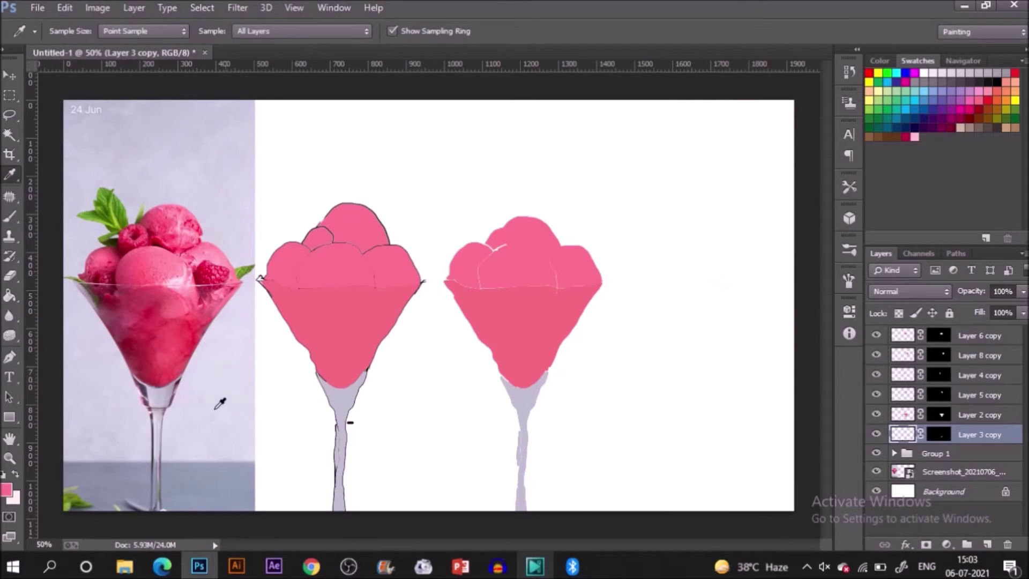
left_click(145, 387)
key("b")
key("bracketright")
key("bracketright")
key("bracketright")
key("bracketright")
key("bracketright")
key("bracketright")
key("bracketright")
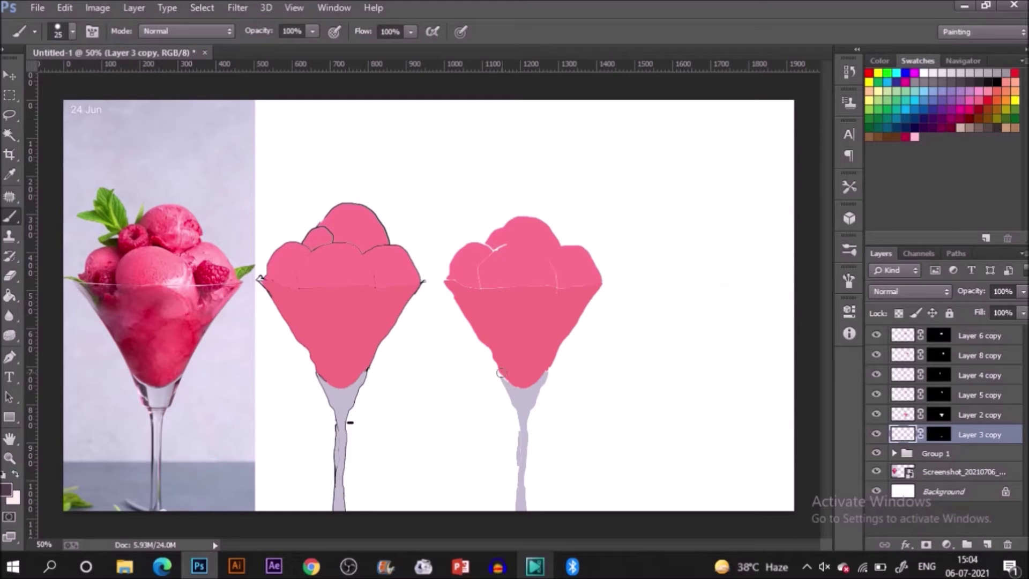
mouse_move(501, 373)
left_mouse_down()
mouse_move(518, 507)
mouse_move(517, 477)
left_mouse_up()
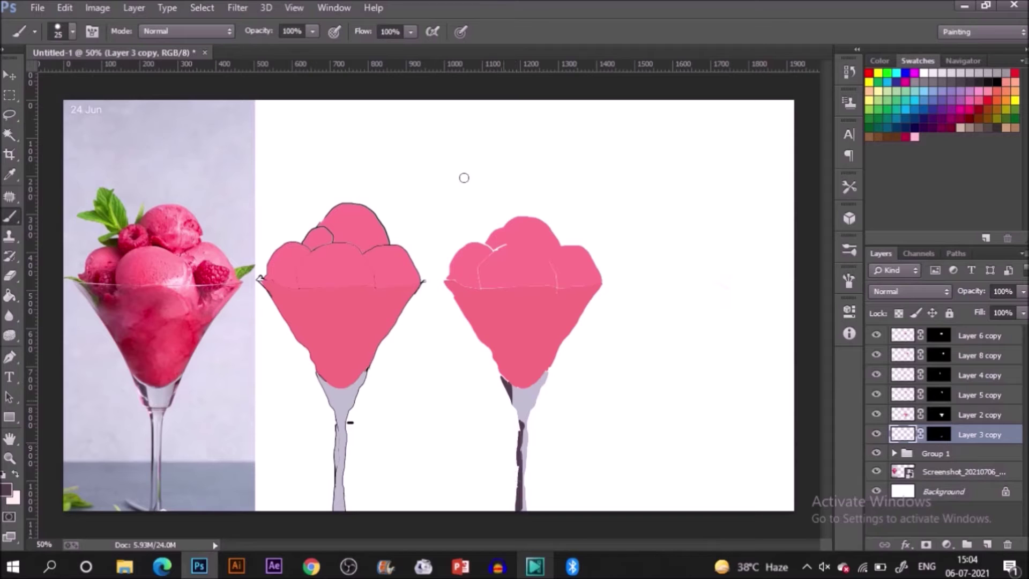
mouse_move(537, 386)
left_mouse_down()
mouse_move(514, 414)
mouse_move(532, 388)
left_mouse_up()
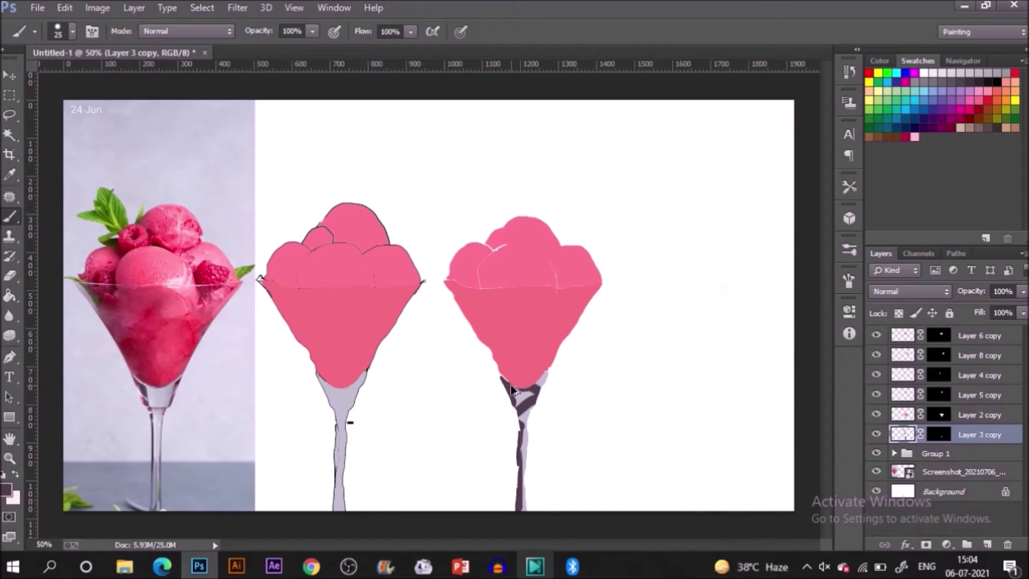
key("ctrl+alt+z")
key("ctrl+alt+z")
key("ctrl+alt+z")
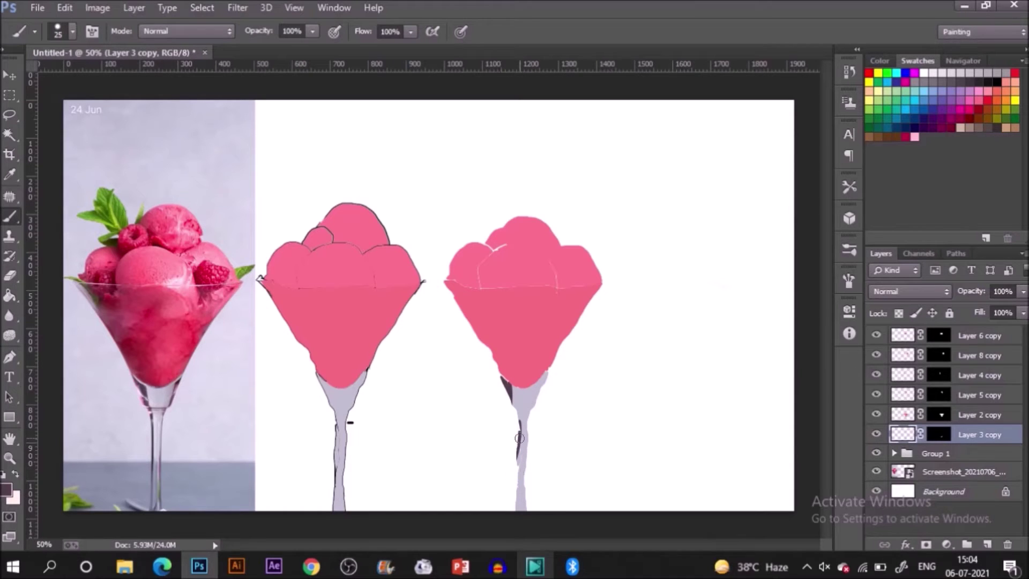
Continue the dark purple shading down the copied stem's left edge and along its upper right edge on Layer 3 copy.
left_click_drag(520, 438, 514, 492)
left_click_drag(546, 376, 542, 405)
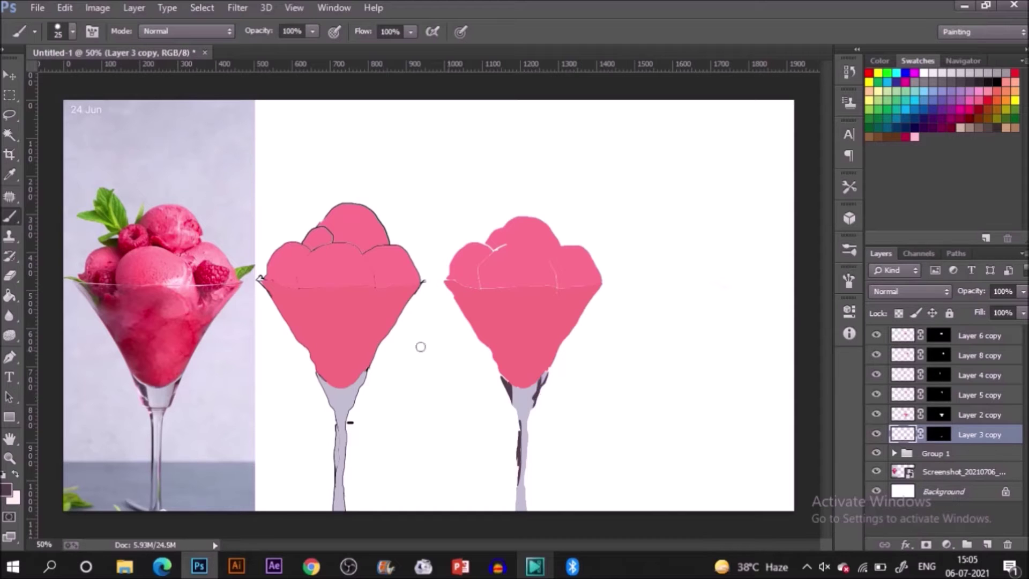
Paint thin crimson streaks across the copied bowl on Layer 2 copy with a size 10 brush, using crimson sampled from the photo's bowl.
key("i")
left_click(184, 363)
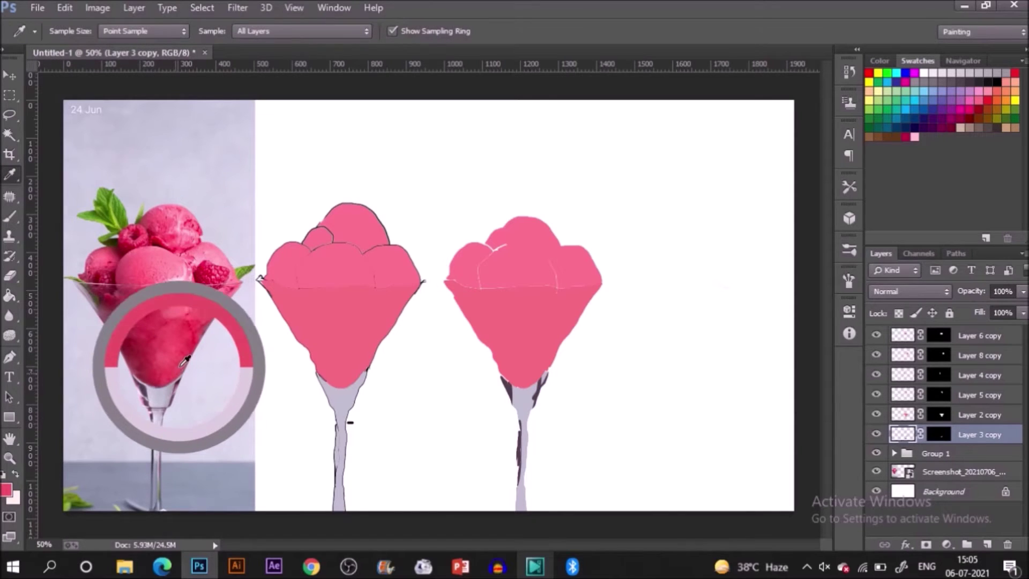
mouse_move(183, 362)
left_mouse_down()
mouse_move(172, 348)
mouse_move(184, 339)
left_mouse_up()
key("b")
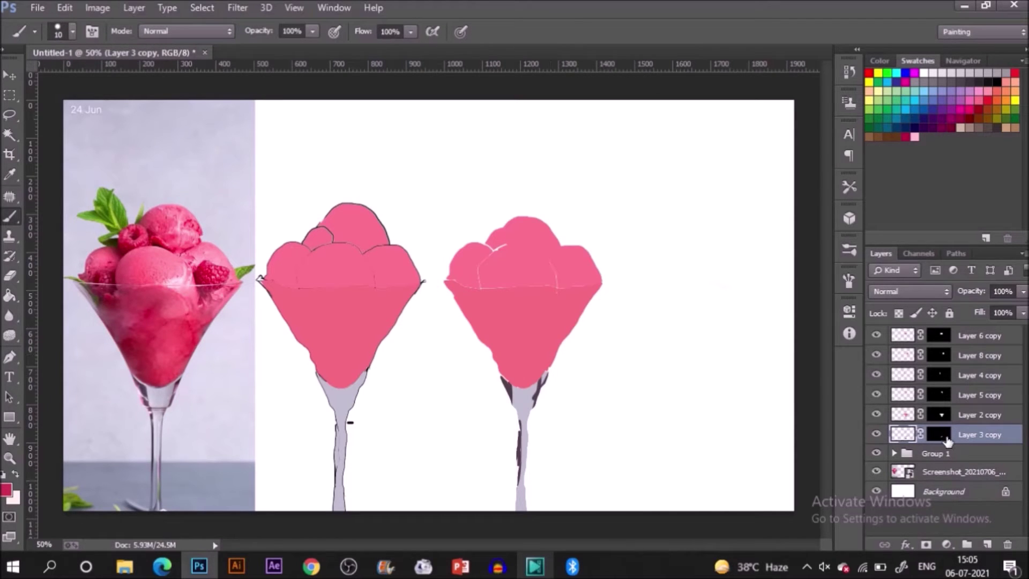
left_click(957, 471)
double_click(977, 417)
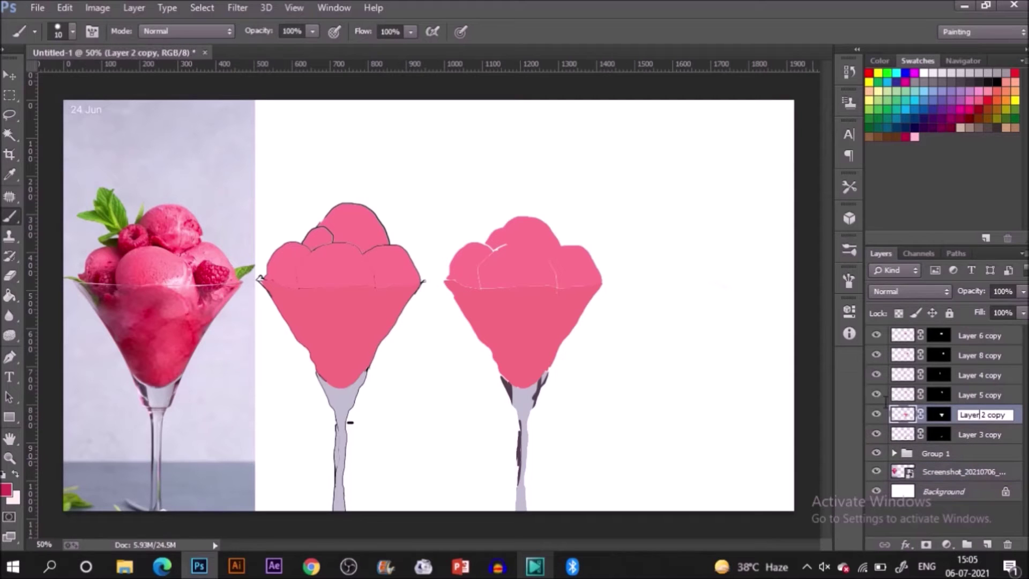
key("Return")
left_click_drag(474, 330, 500, 341)
left_click_drag(482, 341, 514, 350)
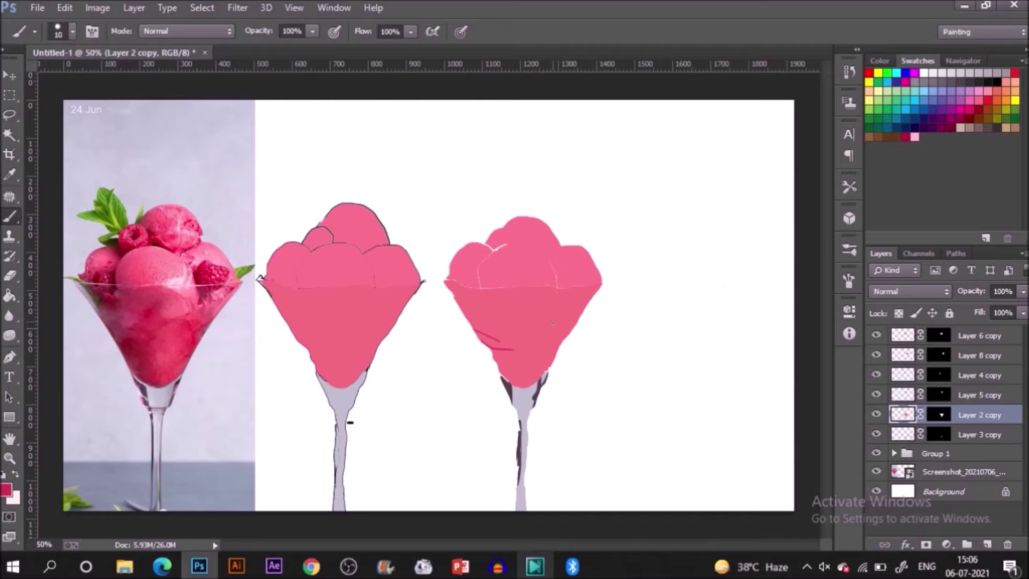
mouse_move(552, 321)
left_mouse_down()
mouse_move(557, 338)
mouse_move(499, 328)
left_mouse_up()
left_click_drag(554, 336, 569, 334)
With a size 30 brush, paint broad sampled crimson patches over the bowl on Layer 2 copy and a light pink highlight below its rim.
key("bracketright")
key("bracketright")
left_click(195, 321, "alt")
mouse_move(539, 349)
left_mouse_down()
mouse_move(523, 364)
mouse_move(525, 344)
mouse_move(552, 345)
left_mouse_up()
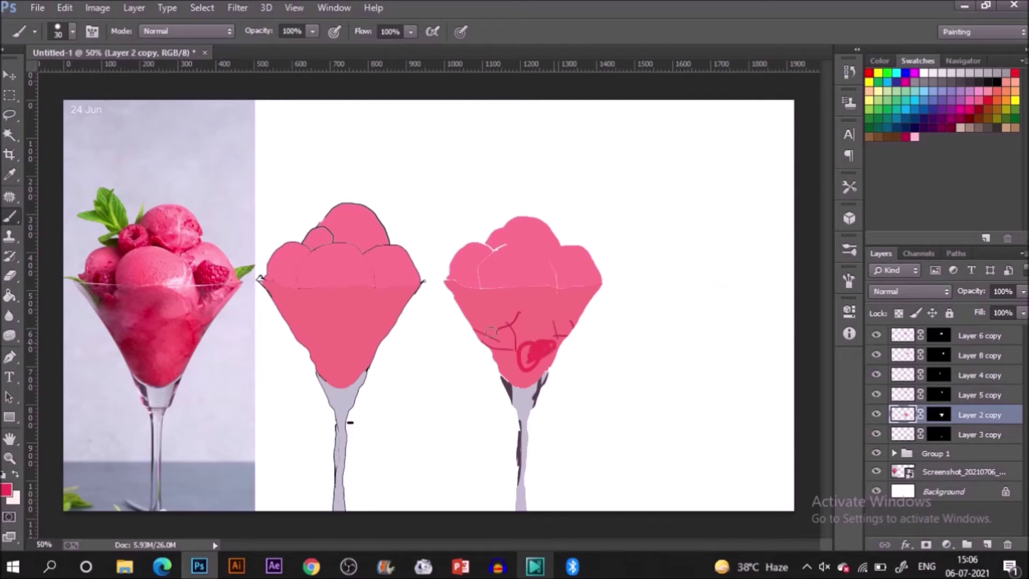
left_click_drag(472, 326, 477, 316)
left_click_drag(563, 318, 569, 319)
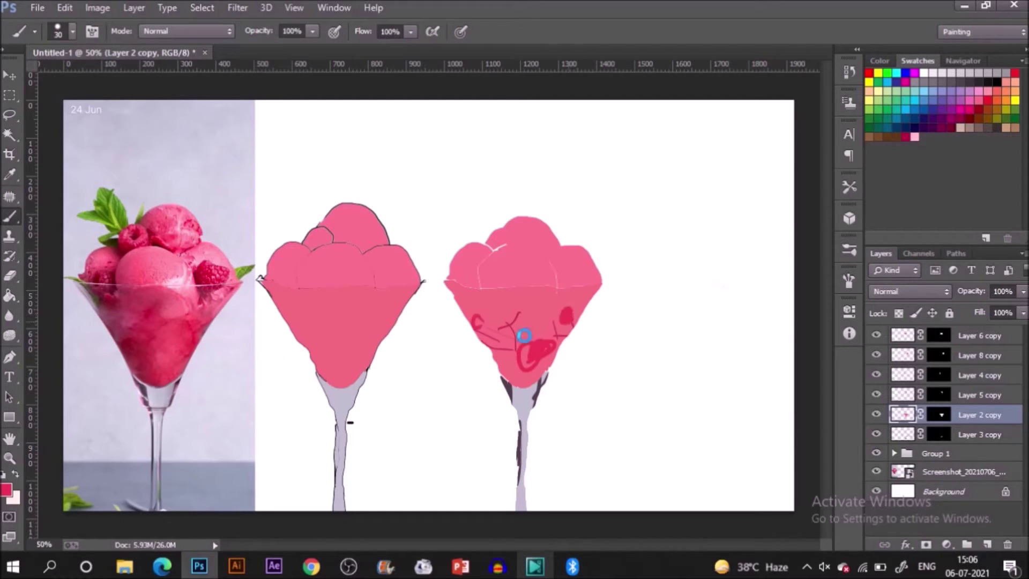
mouse_move(502, 368)
left_mouse_down()
mouse_move(535, 353)
mouse_move(524, 376)
mouse_move(531, 317)
left_mouse_up()
left_click(552, 301)
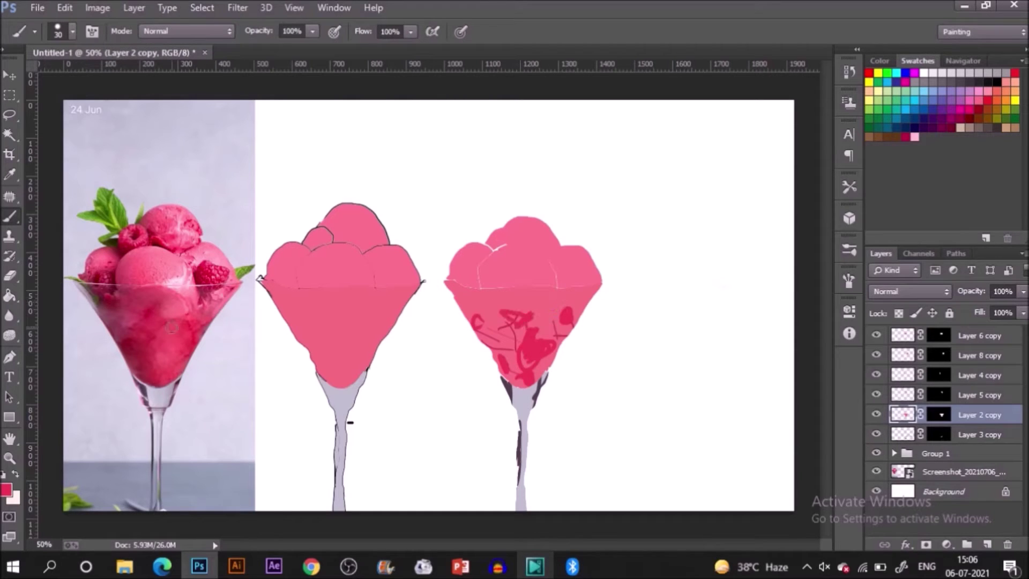
left_click(192, 291, "alt")
left_click_drag(550, 289, 548, 302)
Identify the top scoop's layer by toggling its visibility, and shade the scoop on Layer 5 copy with pink sampled from the photo.
left_click(968, 395)
left_click(876, 395)
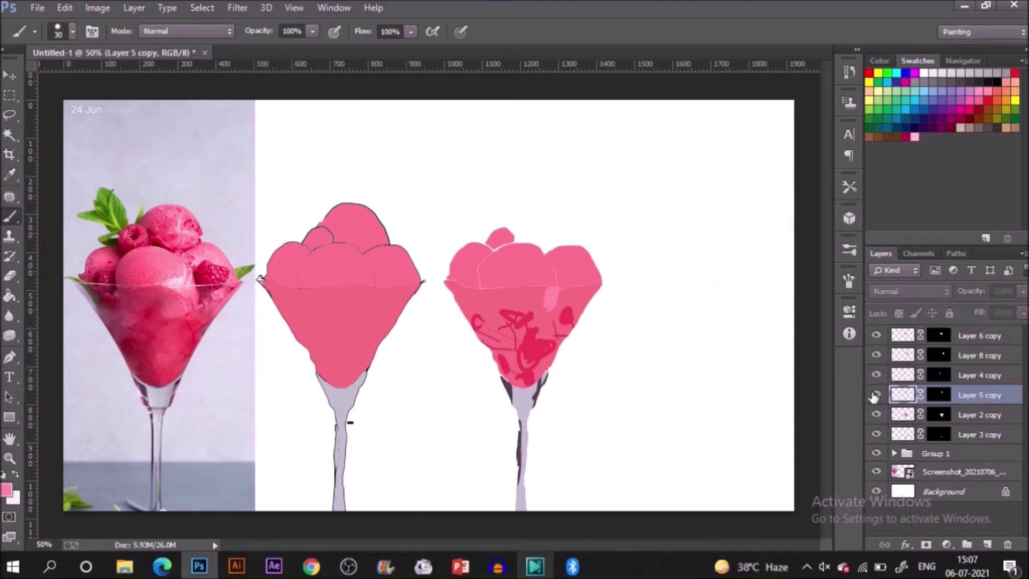
left_click(876, 395)
key("alt")
left_click(178, 208, "alt")
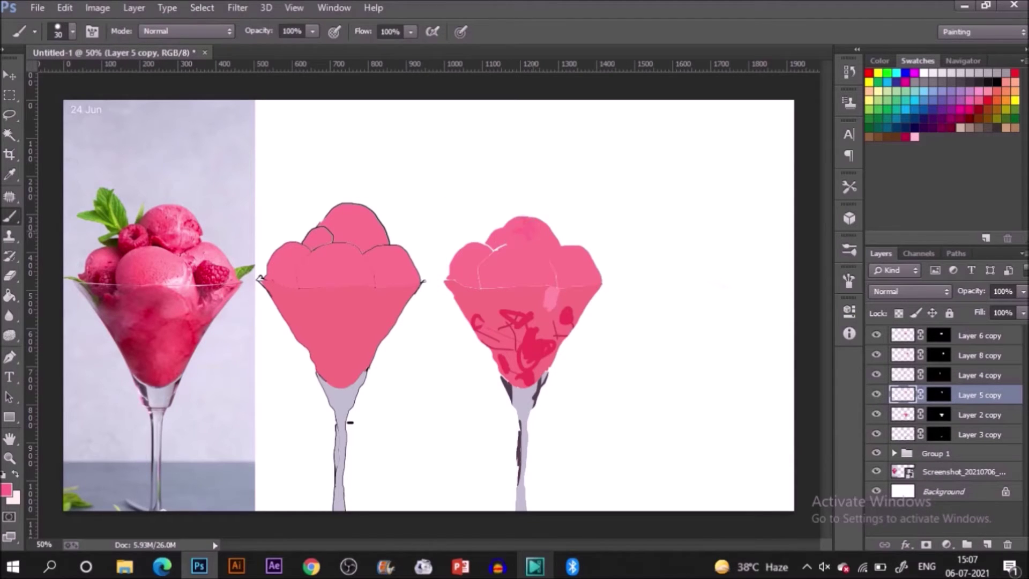
mouse_move(527, 234)
left_mouse_down()
mouse_move(522, 225)
mouse_move(533, 231)
left_mouse_up()
Add light pink highlights to the top and right side of the top scoop with a colour sampled from the photo.
key("alt")
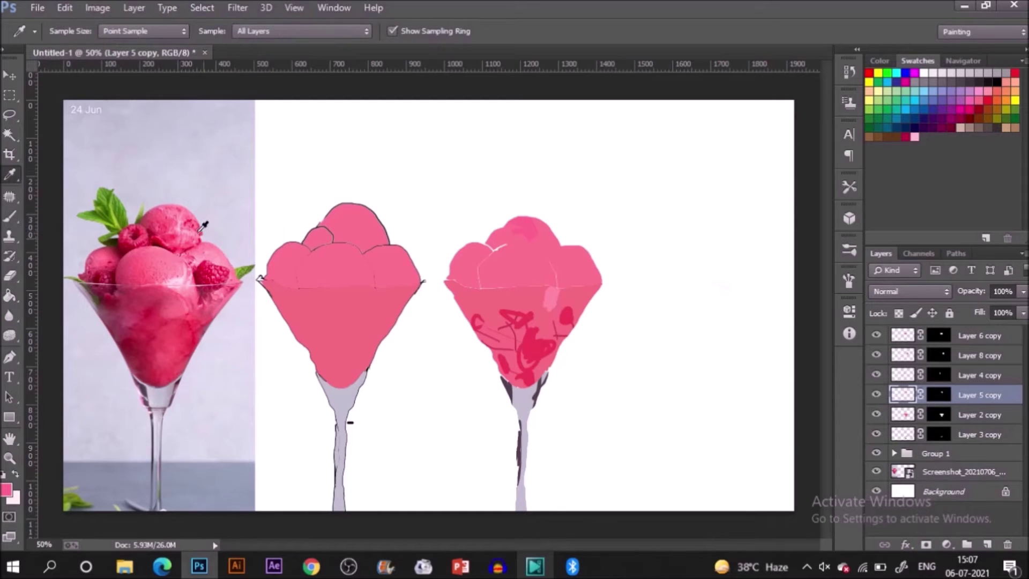
left_click(194, 230)
key("b")
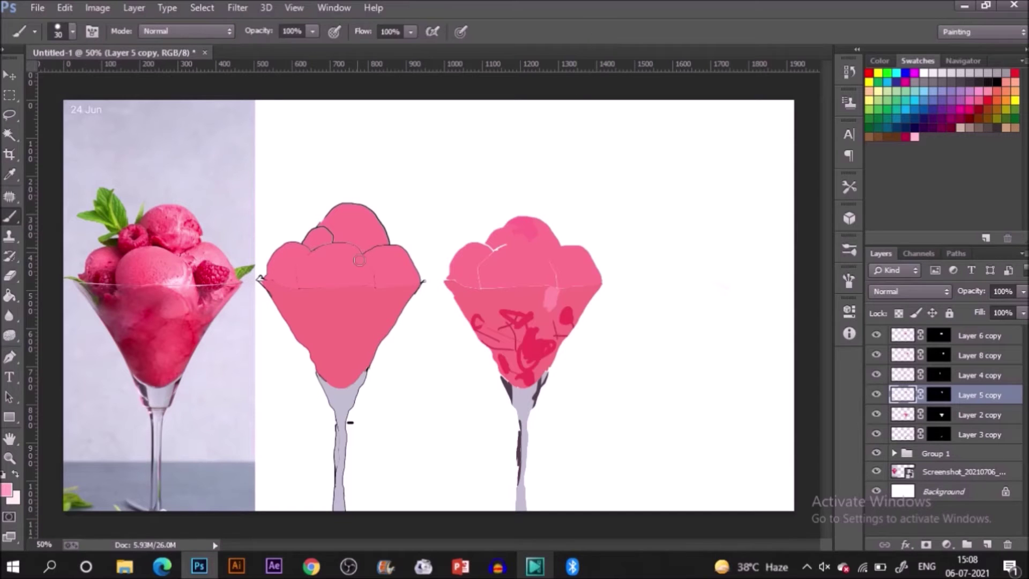
left_click_drag(538, 235, 553, 246)
Sample a deep red from the photo's scoops and dab it at the base of the top scoop on Layer 5 copy.
key("i")
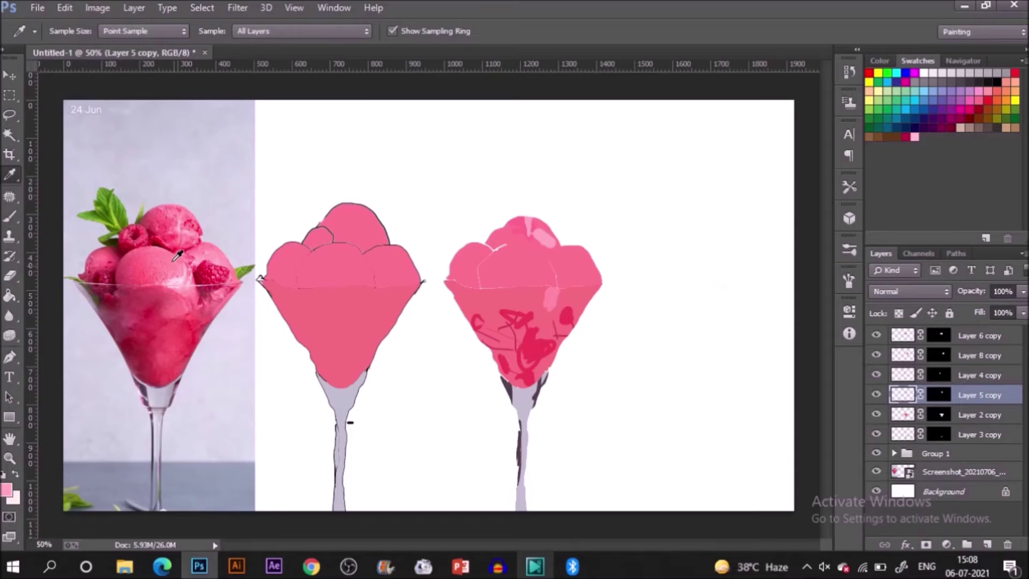
left_click(170, 242)
left_click(160, 241)
left_click_drag(163, 236, 164, 236)
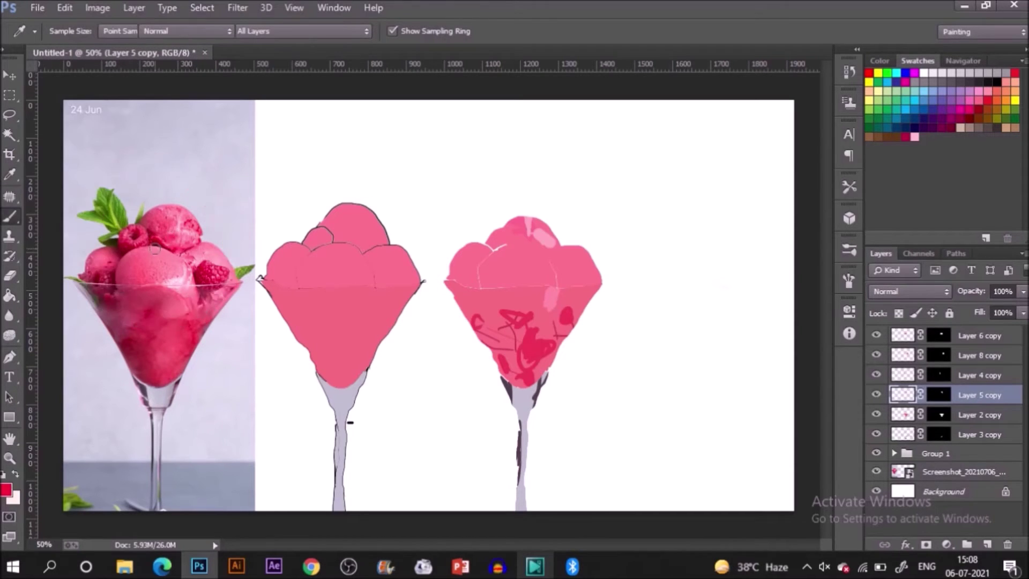
key("b")
left_click(520, 240)
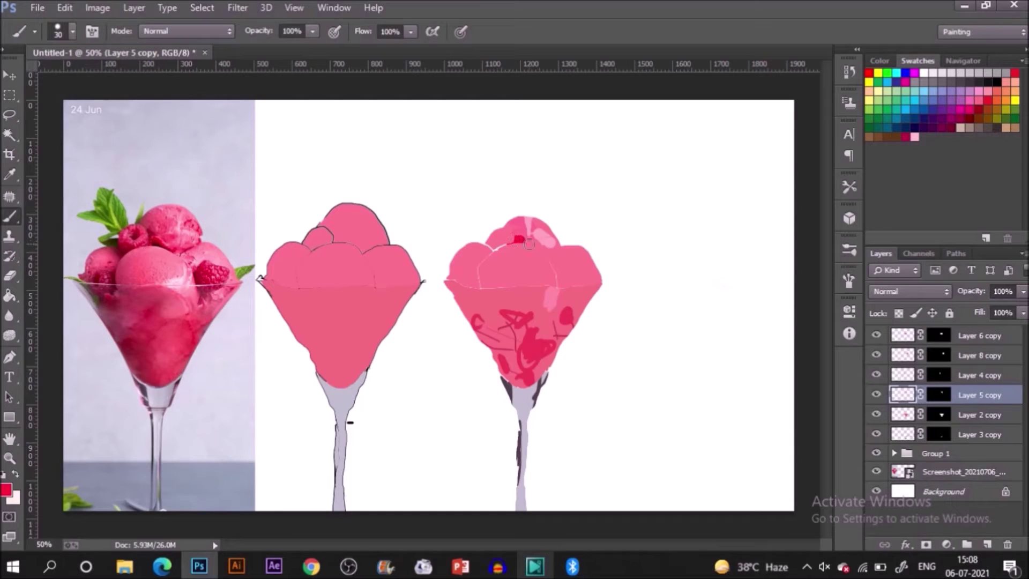
Shade the right edge of the left scoop on Layer 4 copy with dark raspberry sampled from the photo.
left_click(900, 375)
left_click(876, 376)
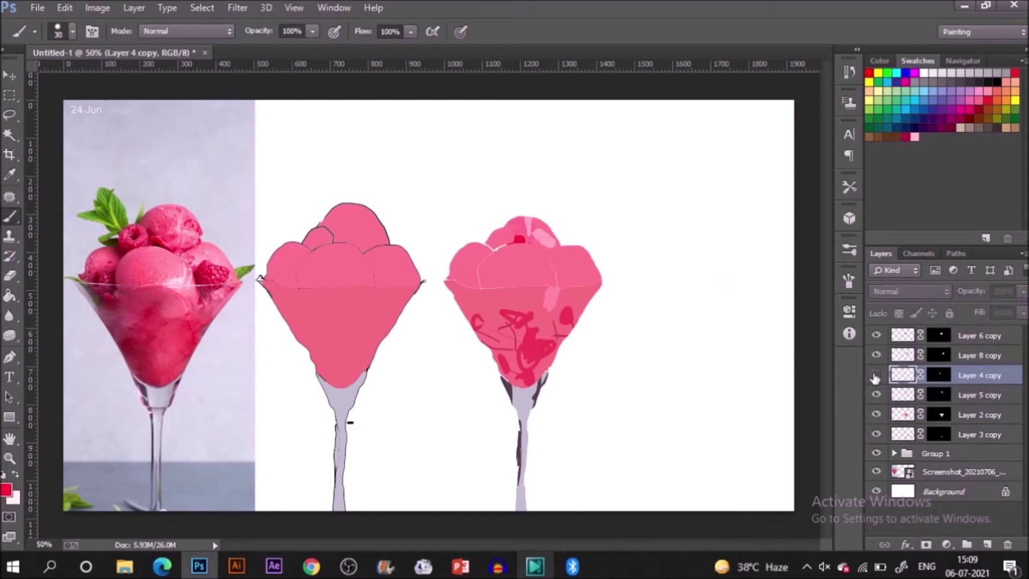
left_click(876, 375)
key("i")
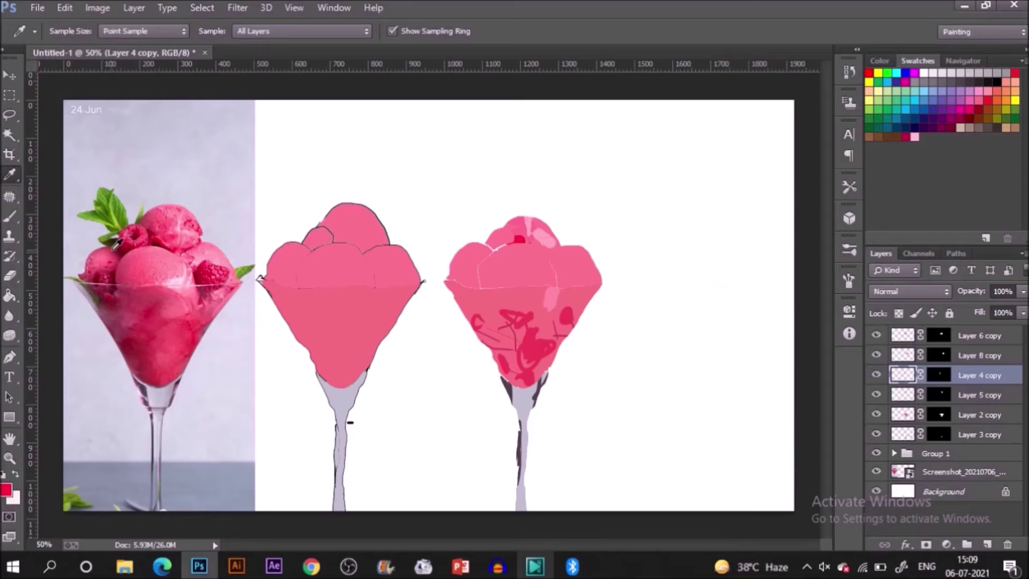
left_click(112, 239)
key("b")
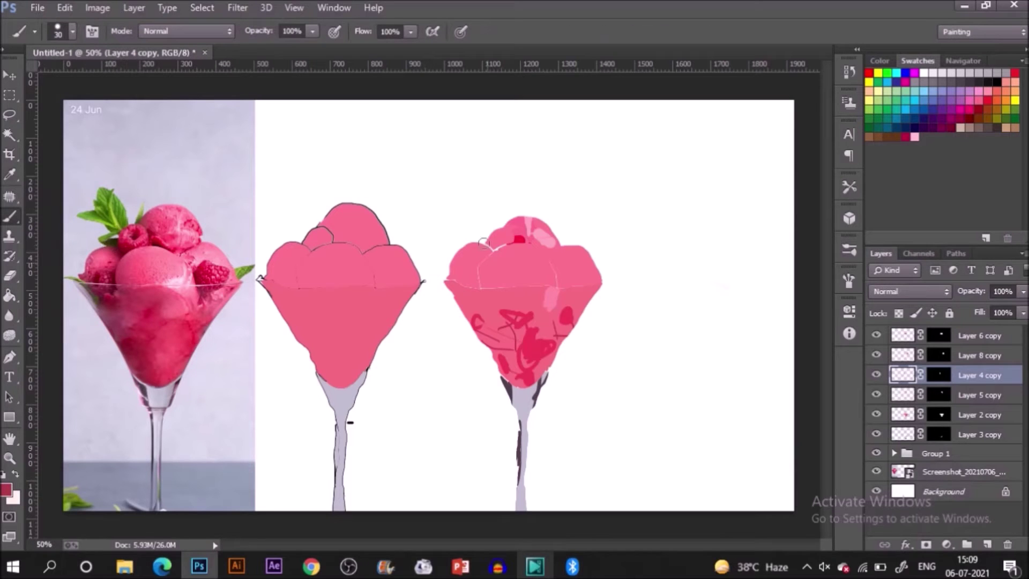
mouse_move(484, 243)
left_mouse_down()
mouse_move(489, 266)
mouse_move(486, 244)
left_mouse_up()
left_click_drag(476, 284, 460, 281)
Add lighter pink patches to the left scoop on Layer 4 copy with a colour sampled from the photo's left scoop.
key("i")
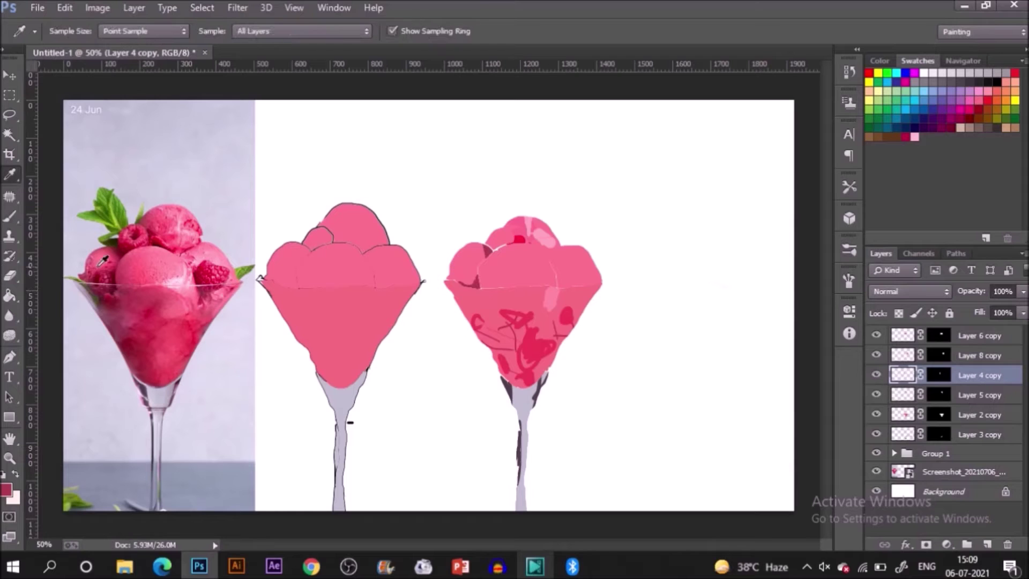
left_click(98, 266)
key("b")
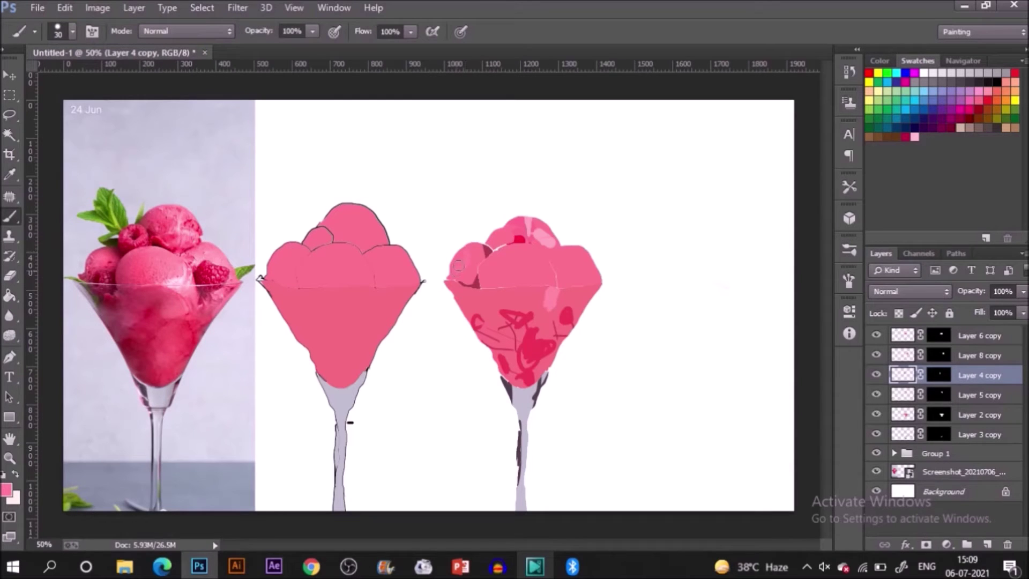
left_click(458, 251)
Sample a strong pink from the photo and shade the left edge of the right scoop on Layer 8 copy.
key("i")
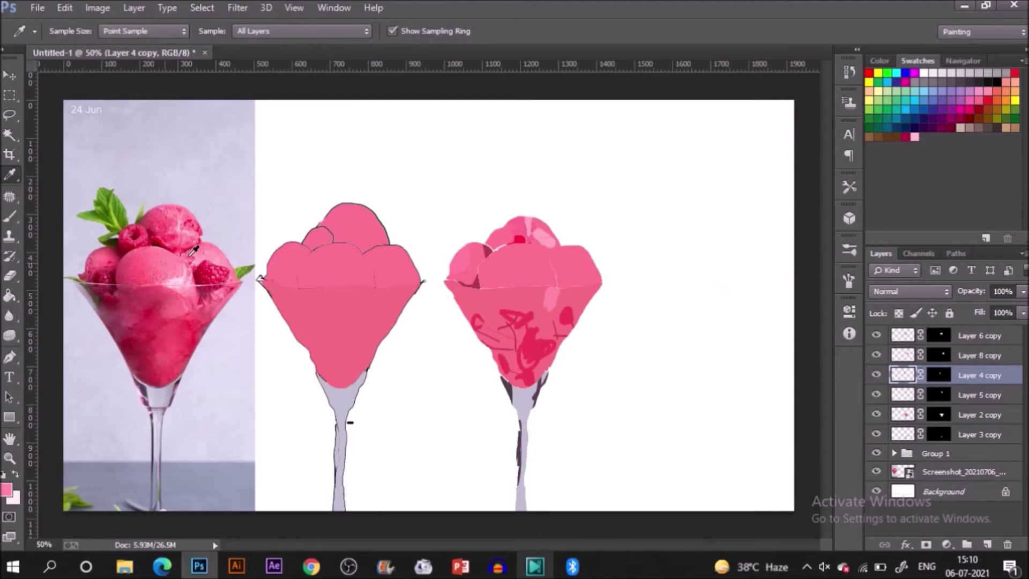
mouse_move(198, 251)
left_mouse_down()
mouse_move(137, 202)
mouse_move(187, 254)
left_mouse_up()
key("b")
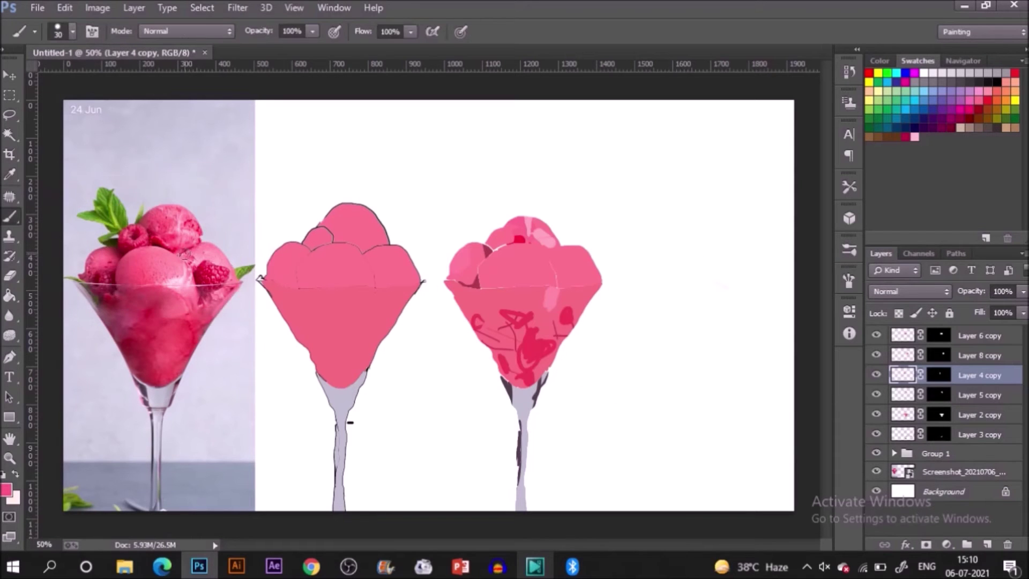
left_click(975, 356)
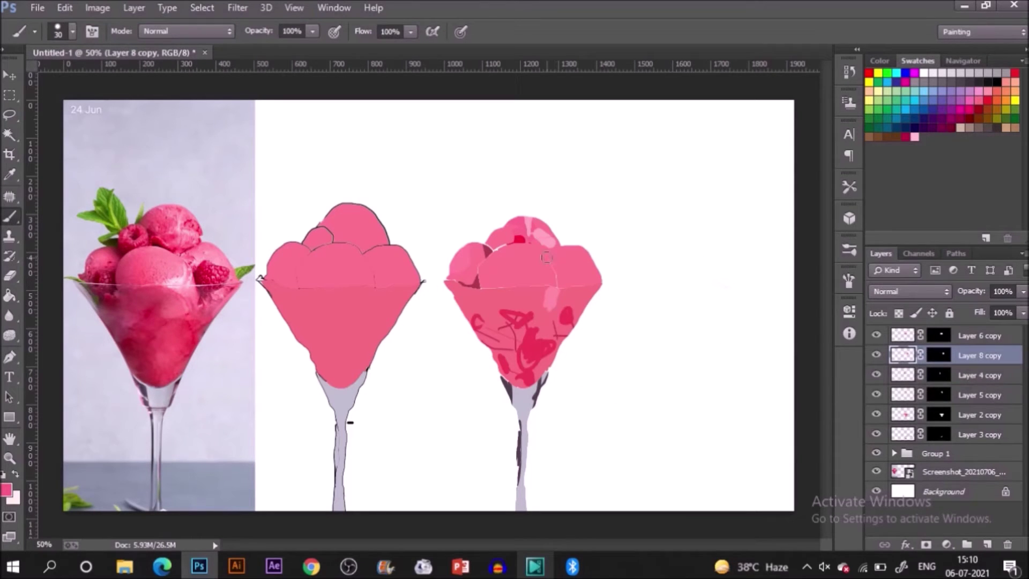
left_click_drag(558, 267, 553, 258)
Paint light pink highlights on the right scoop on Layer 8 copy with a colour sampled from the photo's right scoop.
key("i")
left_click(211, 260)
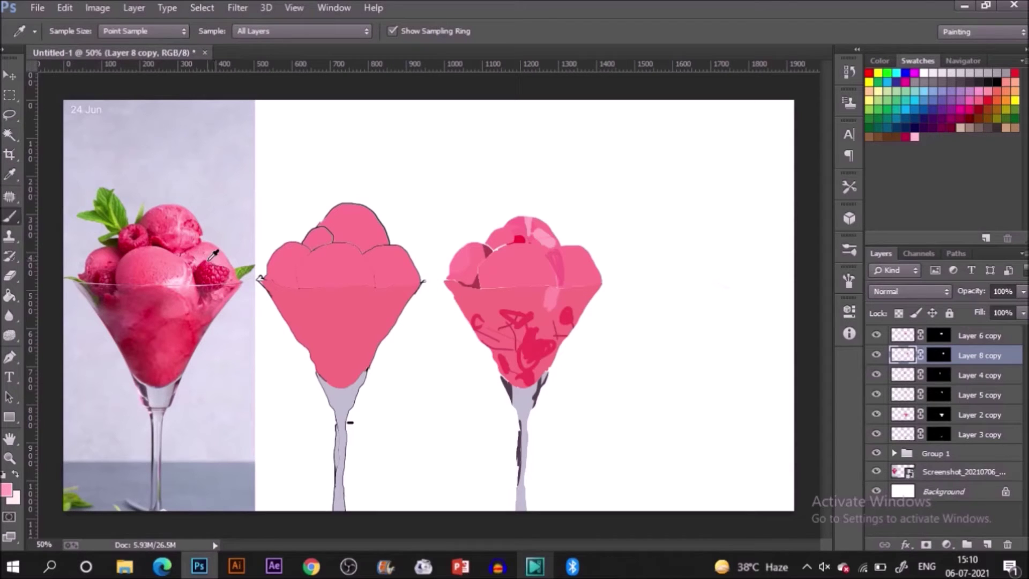
key("b")
mouse_move(579, 261)
left_mouse_down()
mouse_move(569, 279)
mouse_move(592, 279)
left_mouse_up()
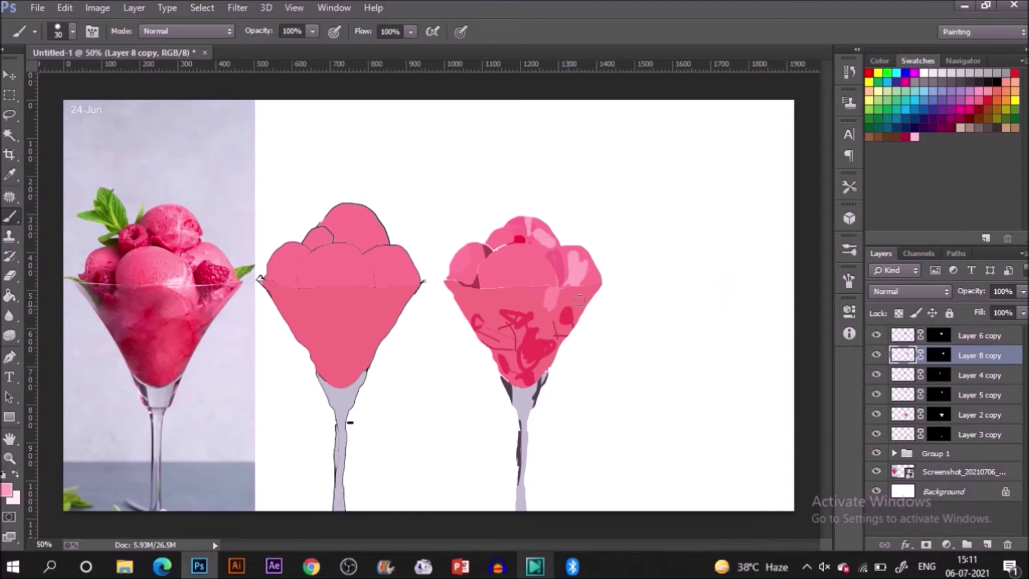
Extend the light pink highlight to the bowl's upper right corner on Layer 2 copy.
left_click(971, 395)
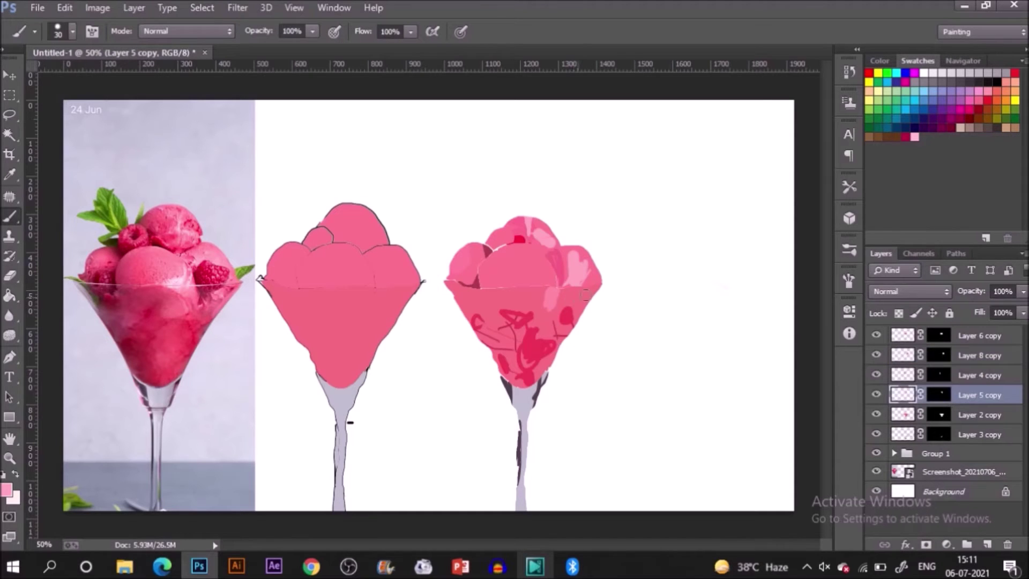
double_click(971, 396)
left_click(969, 417)
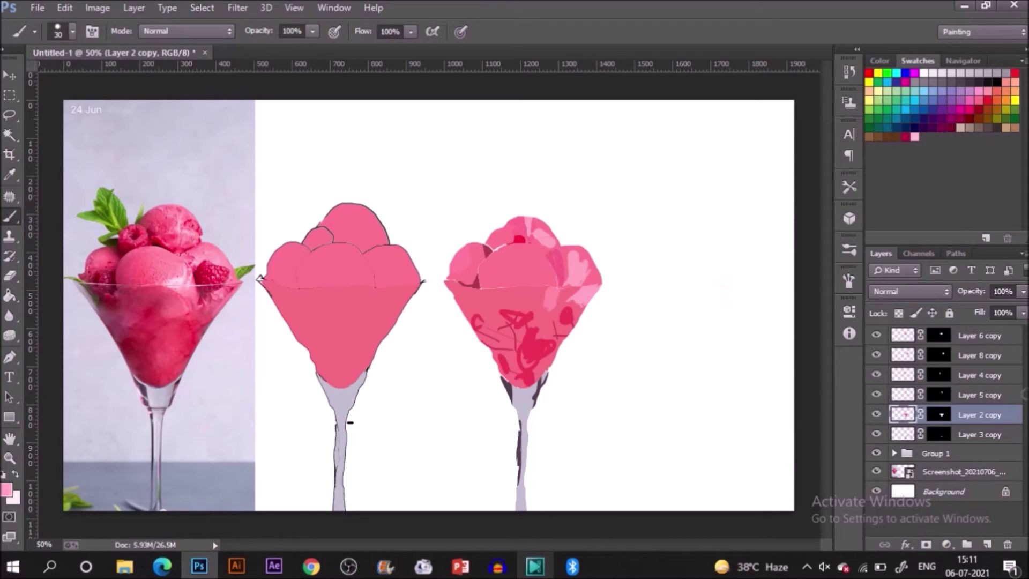
On Layer 6 copy, paint light pink highlights on the front scoop's right side and sampled darker pink along its left edge.
left_click(989, 335)
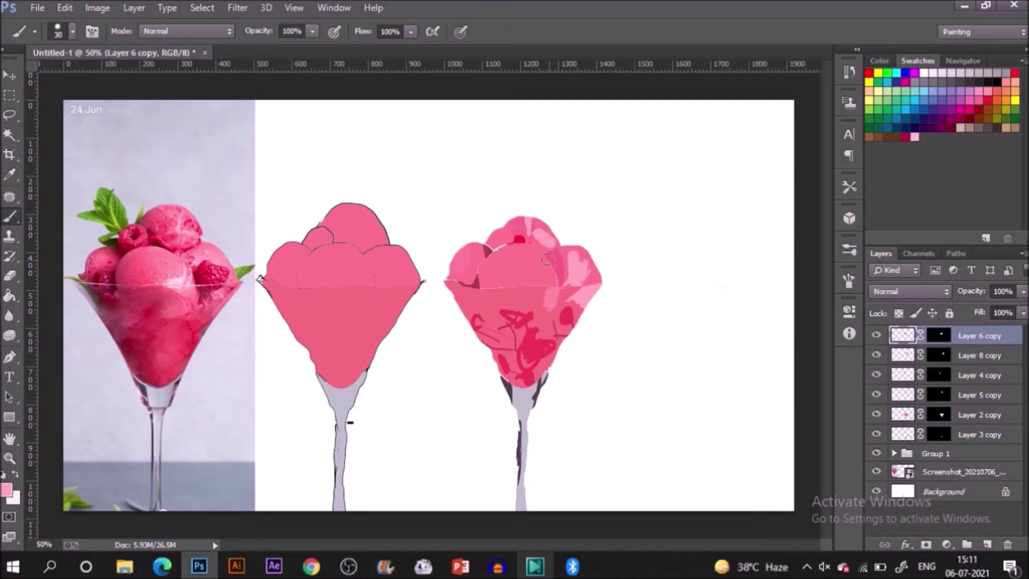
left_click_drag(550, 279, 542, 257)
key("i")
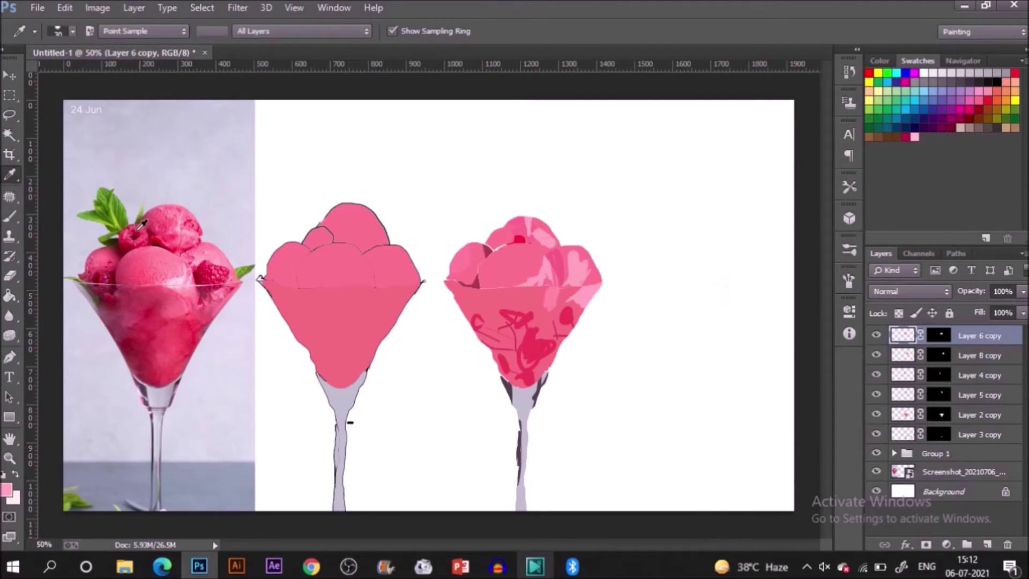
left_click(124, 254)
key("b")
mouse_move(478, 250)
left_mouse_down()
mouse_move(500, 296)
mouse_move(510, 279)
mouse_move(494, 254)
left_mouse_up()
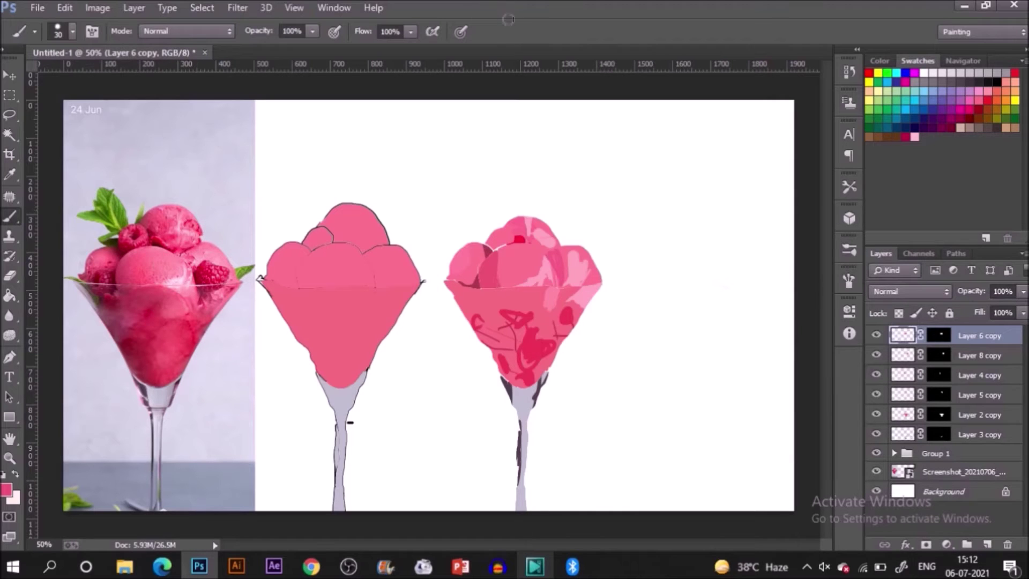
Sample a medium pink from the photo's front scoop and brush it over the left-middle area of the scoop on Layer 6 copy.
key("i")
left_click(152, 256)
key("b")
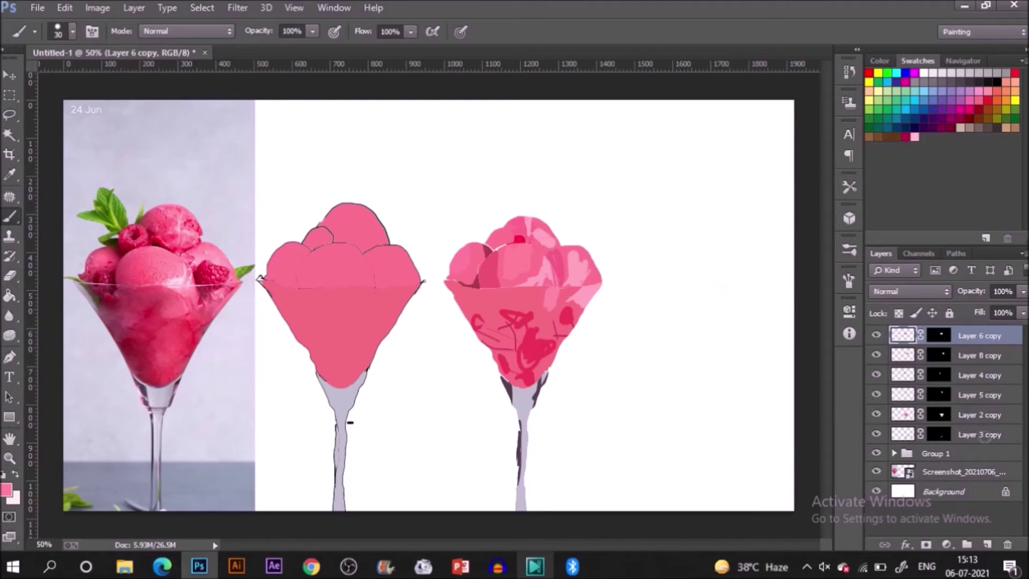
Duplicate the six shaded layers from Layer 6 copy to Layer 3 copy, group the duplicates, and hide that group as a backup.
left_click(958, 435)
left_click(988, 337)
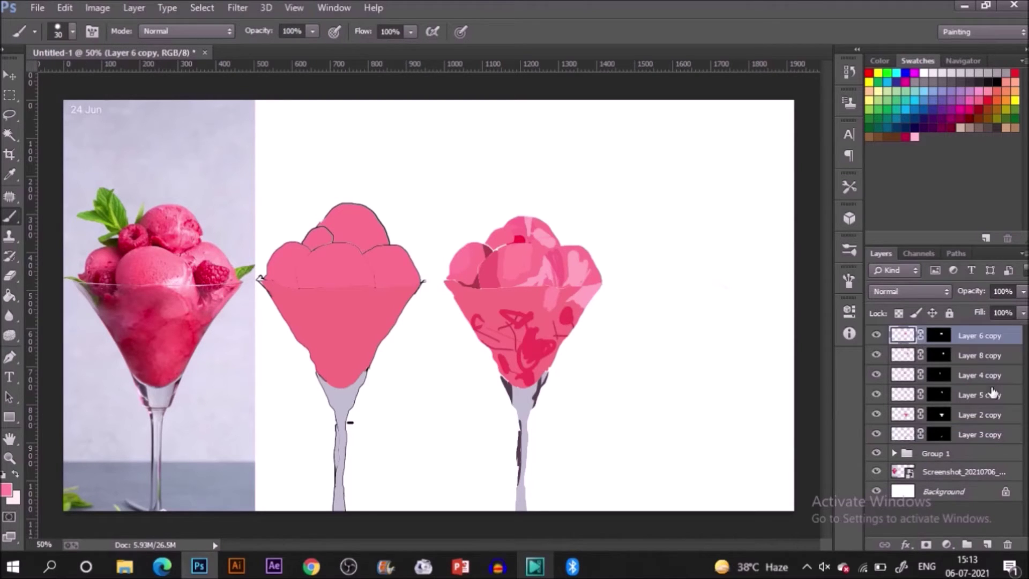
left_click(984, 434, "shift")
key("ctrl+j")
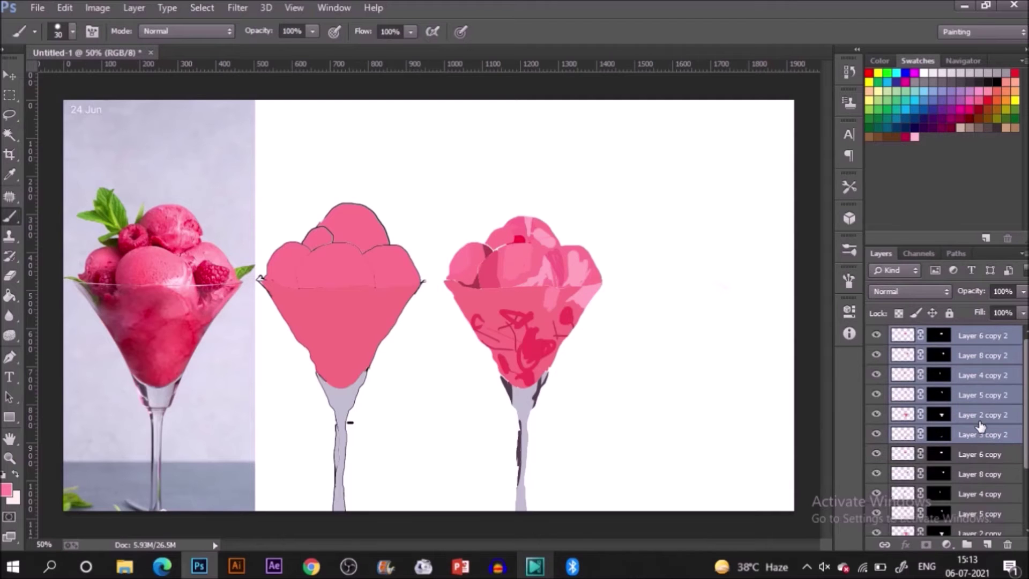
key("ctrl+g")
left_click(980, 353)
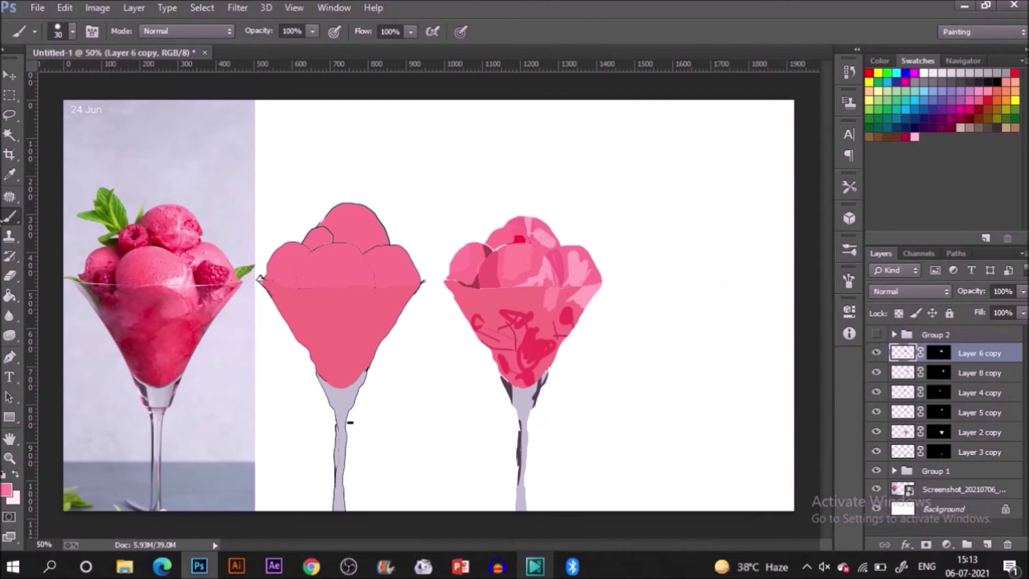
Blend the pink patches of the front scoop on Layer 6 copy into smooth transitions with the Mixer Brush.
right_click(10, 217)
left_click(81, 257)
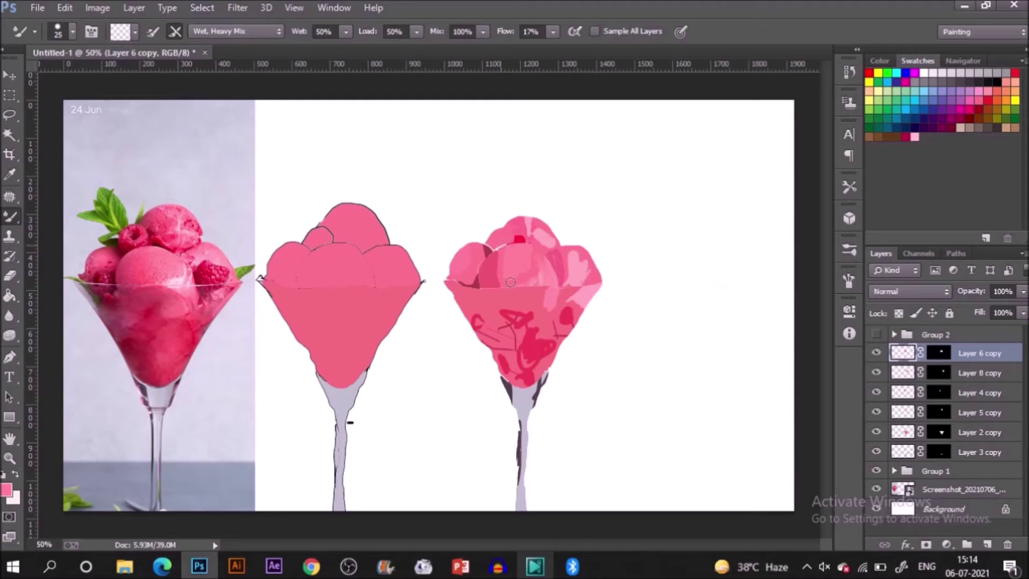
left_click(530, 258)
left_click(526, 252)
left_click_drag(494, 270, 501, 248)
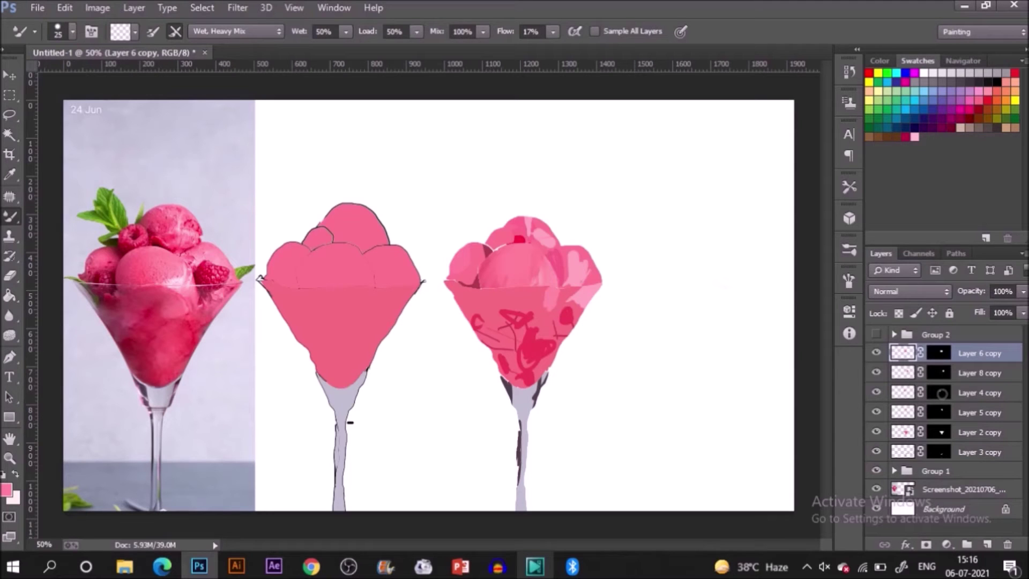
Blend the colour patches of the right, left and top scoops on Layer 8, 4 and 5 copy with a soft 45 px Mixer Brush.
left_click(958, 370)
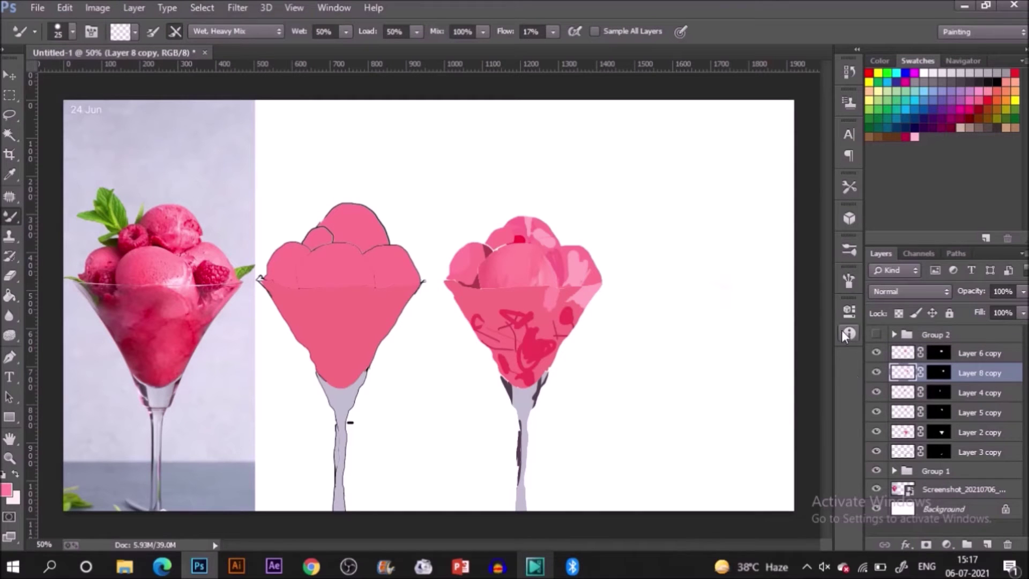
left_click(849, 249)
left_click(780, 209)
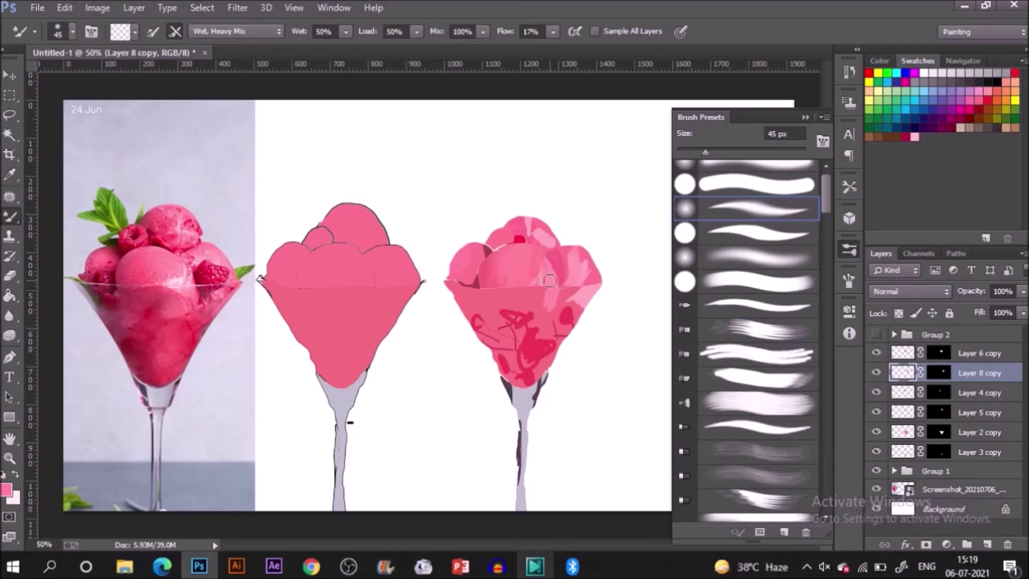
left_click(787, 163)
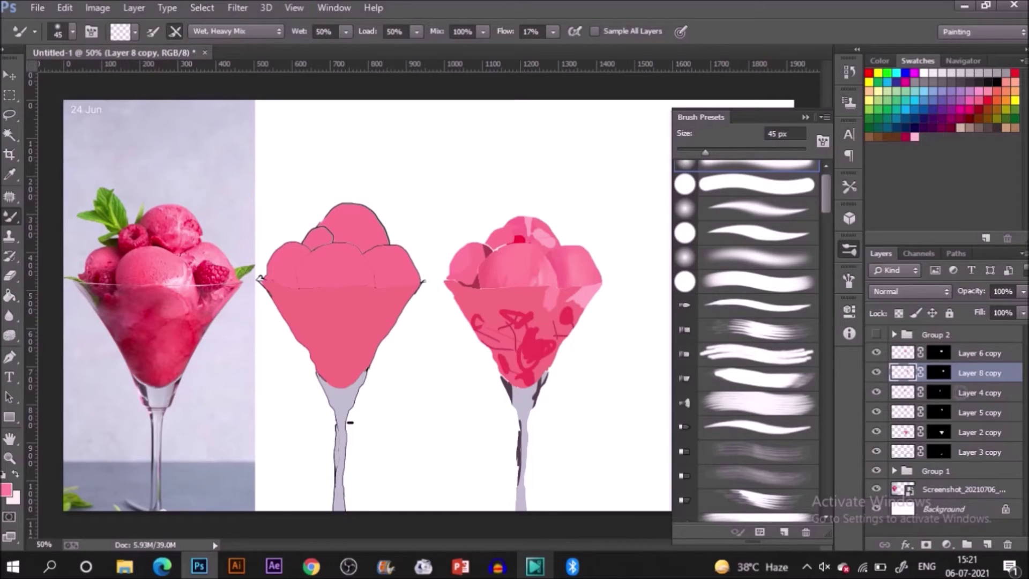
left_click(953, 394)
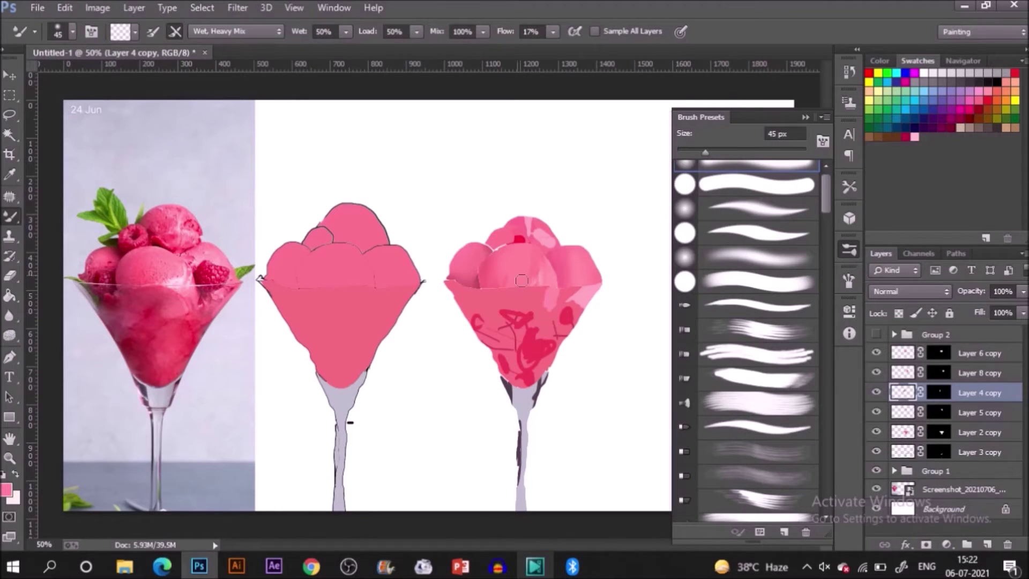
left_click(964, 412)
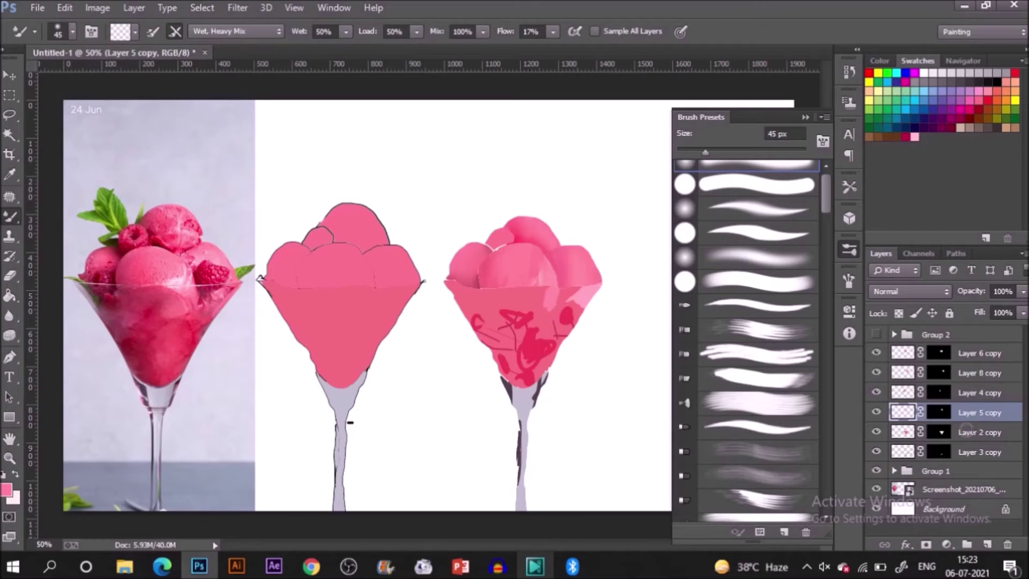
Blend the dark and light pink strokes inside the glass bowl on Layer 2 copy with the 45 px Mixer Brush.
left_click(974, 431)
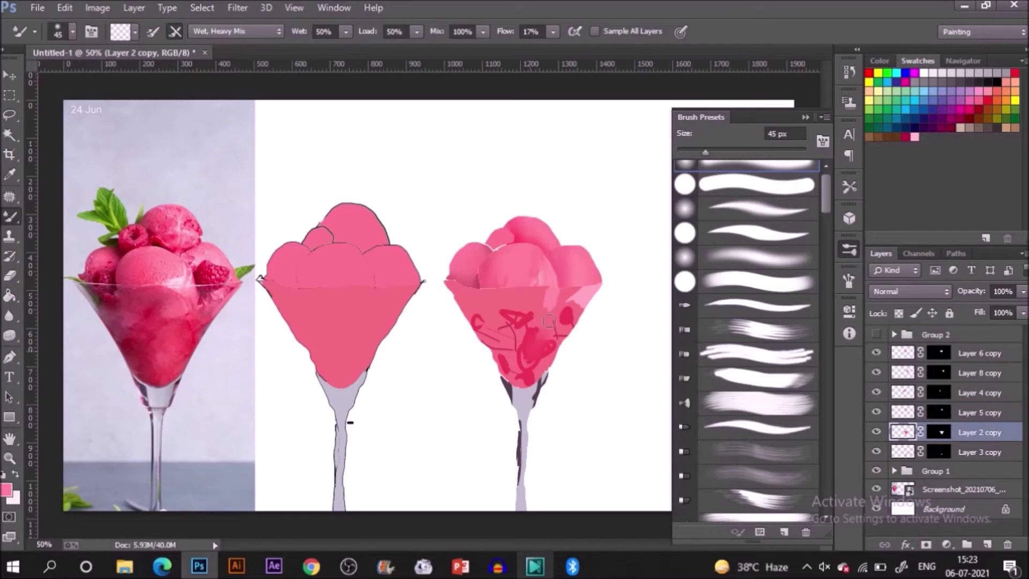
mouse_move(541, 331)
left_mouse_down()
mouse_move(501, 310)
mouse_move(516, 336)
mouse_move(519, 325)
mouse_move(567, 311)
mouse_move(547, 351)
mouse_move(560, 283)
mouse_move(547, 287)
mouse_move(540, 313)
mouse_move(539, 286)
mouse_move(545, 357)
left_mouse_up()
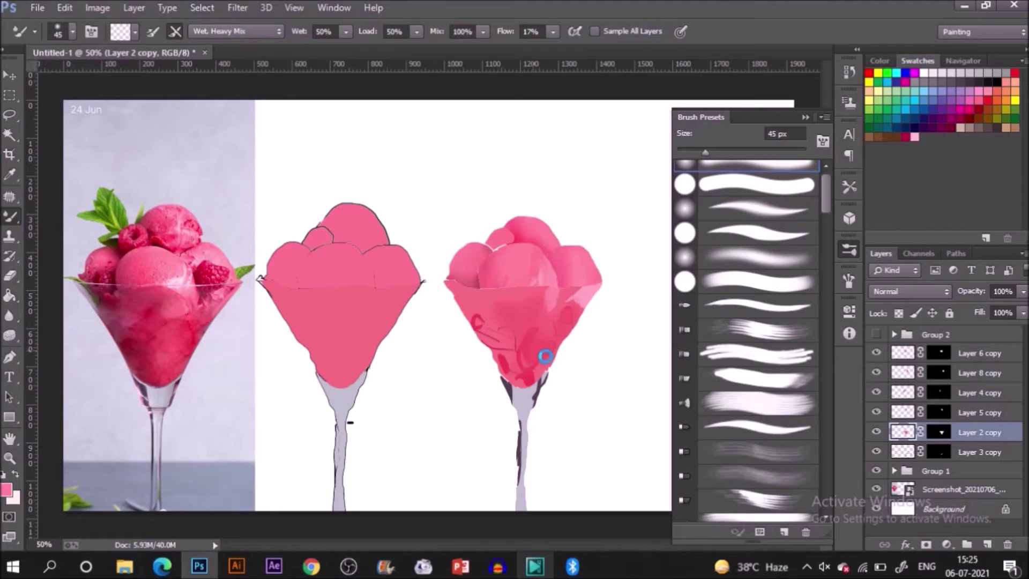
mouse_move(475, 339)
left_mouse_down()
mouse_move(475, 324)
mouse_move(478, 338)
mouse_move(494, 338)
mouse_move(476, 325)
mouse_move(536, 334)
mouse_move(531, 374)
mouse_move(496, 343)
mouse_move(504, 370)
left_mouse_up()
left_click(481, 326)
left_click_drag(594, 291, 573, 298)
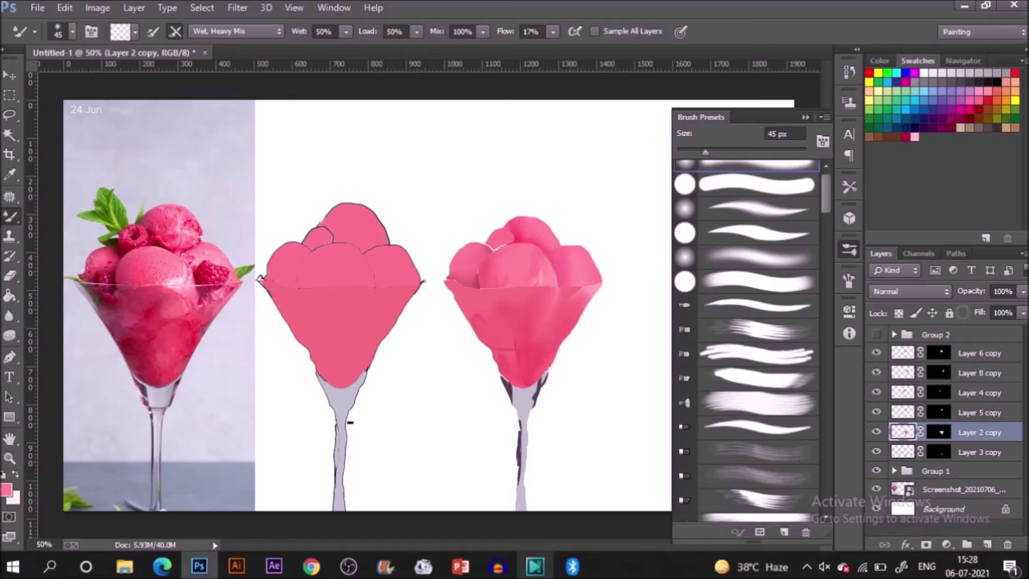
Blend the dark shading of the glass stem on Layer 3 copy with the Mixer Brush.
left_click(1000, 453)
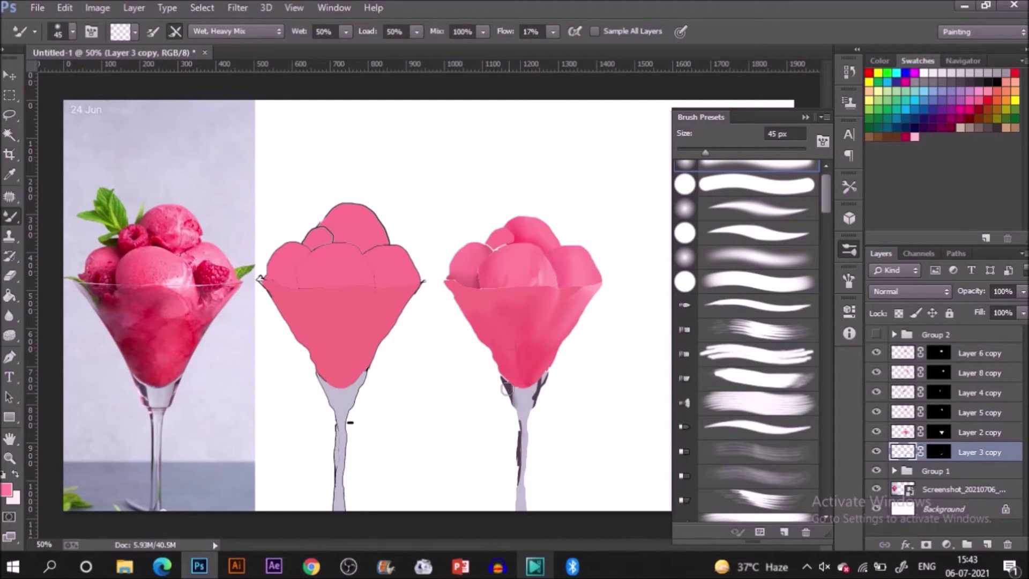
mouse_move(506, 389)
left_mouse_down()
mouse_move(515, 502)
mouse_move(507, 409)
left_mouse_up()
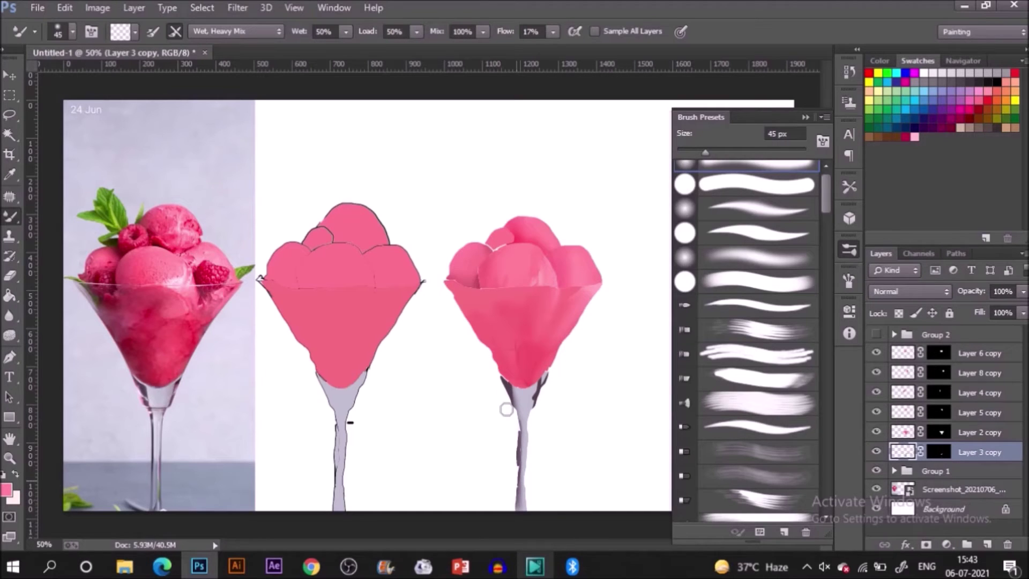
Disable the layer mask on Layer 3 copy to check the full stem paint, and re-enable the mask.
right_click(938, 453)
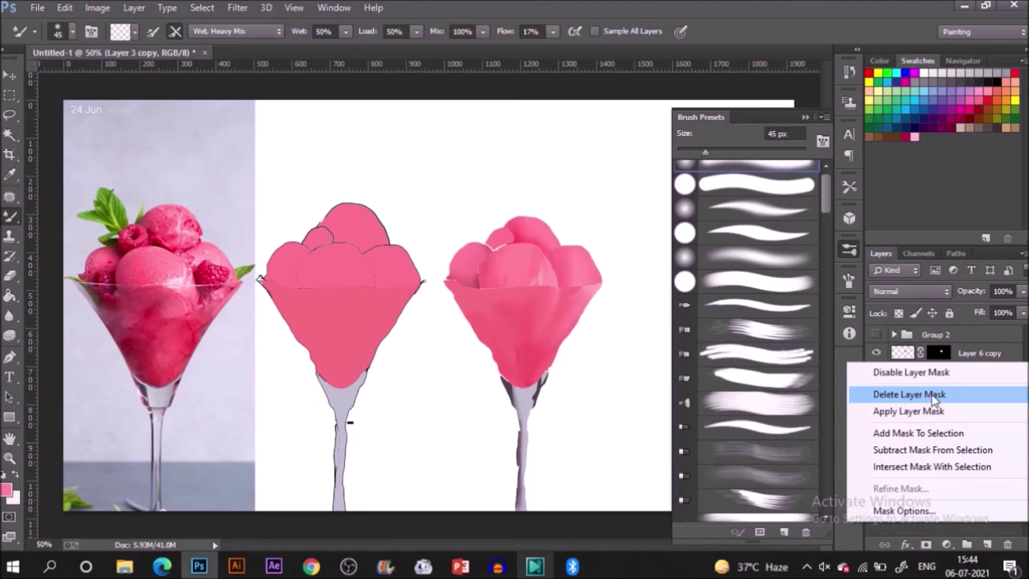
left_click(930, 373)
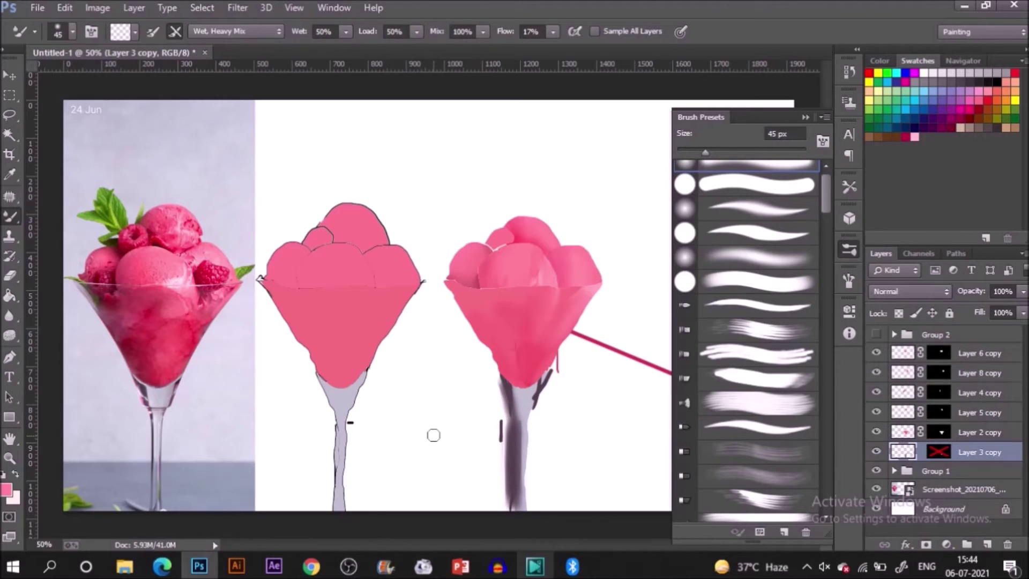
key("i")
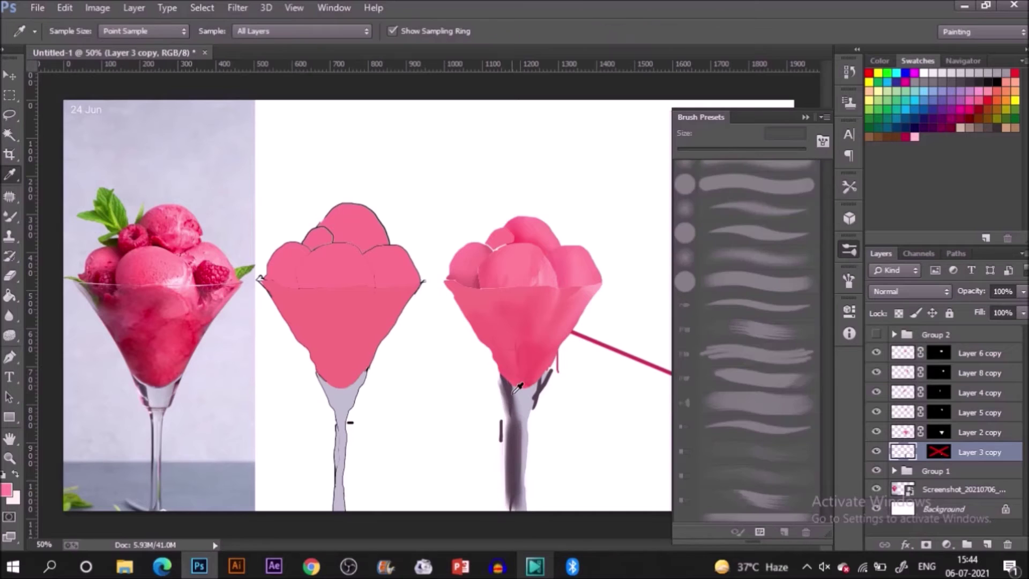
right_click(939, 452)
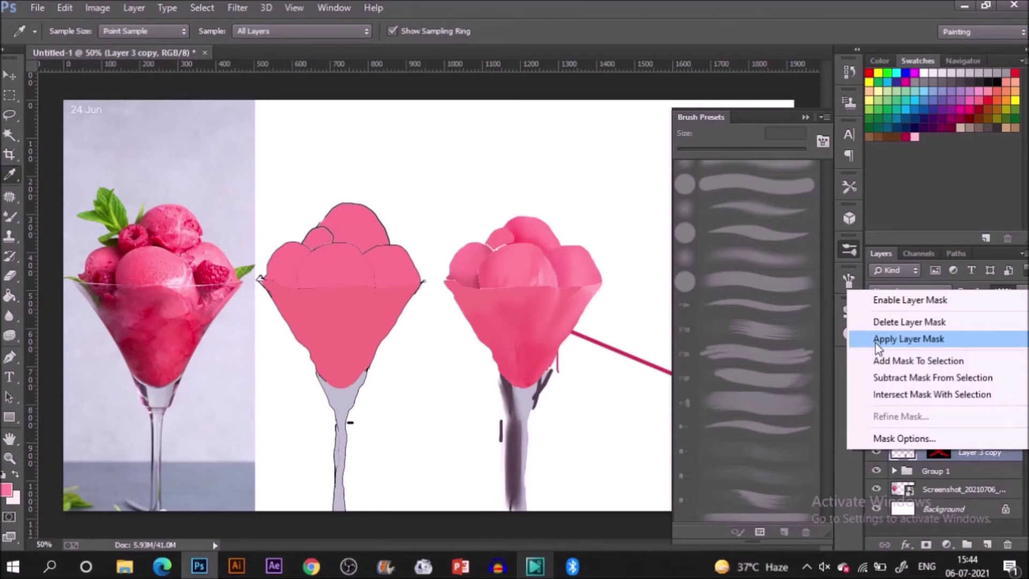
left_click(956, 473)
left_click(938, 453)
Target Layer 3 copy's mask with white as foreground and try a hard round 15 px Mixer Brush along the stem's left edge.
key("b")
left_click(946, 454)
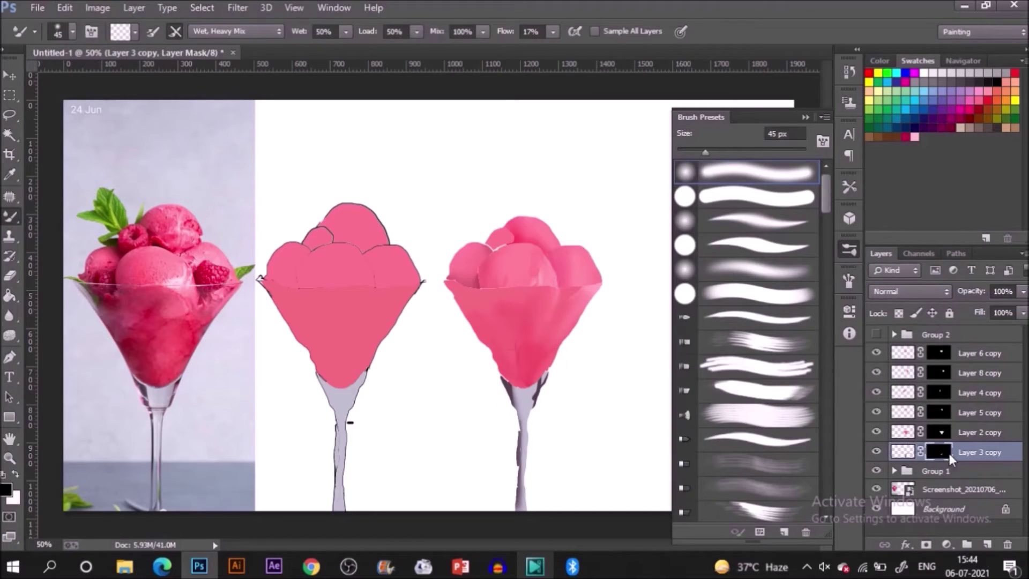
left_click(772, 199)
left_click(17, 474)
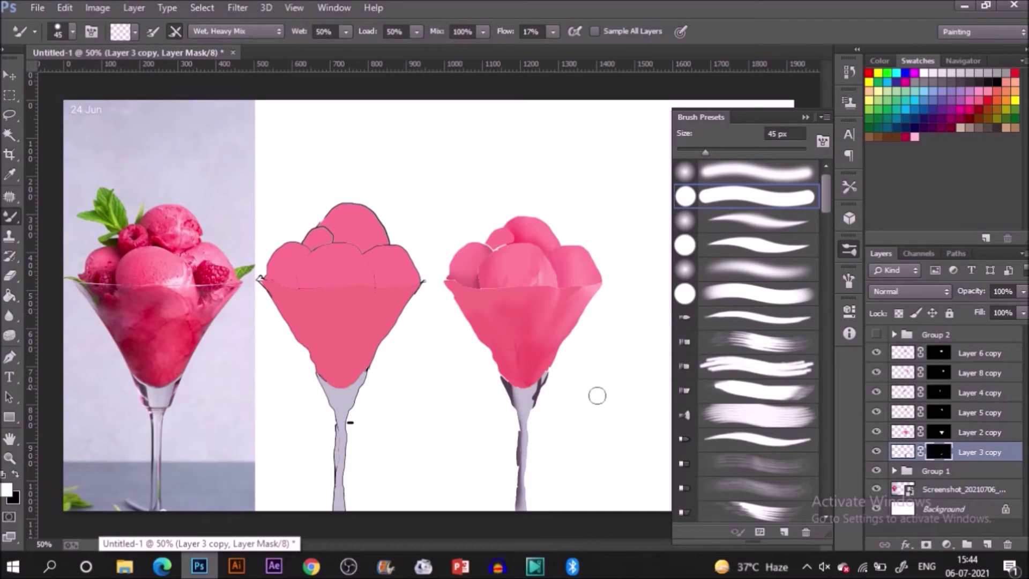
key("bracketleft")
key("bracketleft")
key("bracketleft")
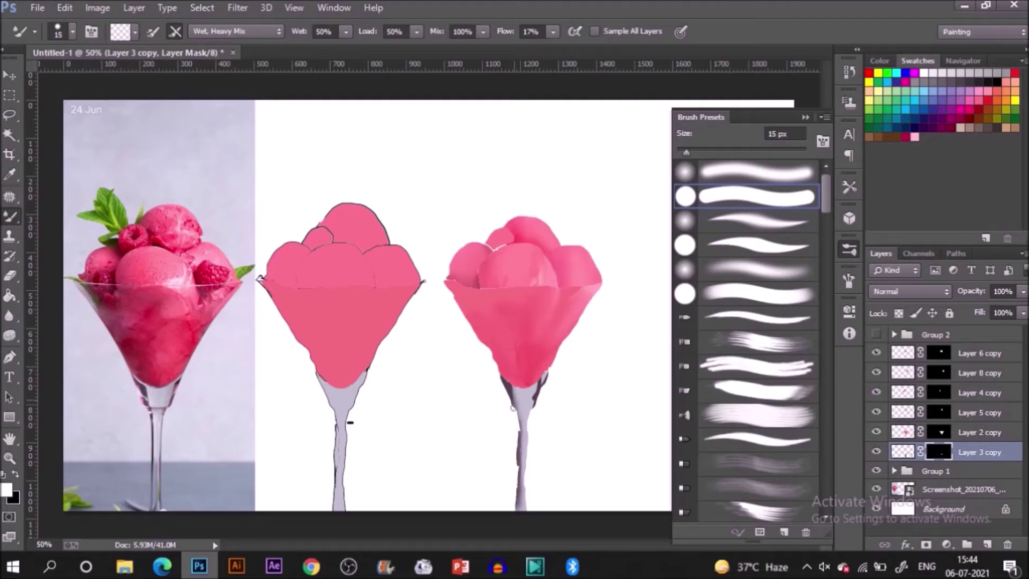
left_click_drag(513, 408, 518, 431)
Paint white on Layer 3 copy's mask with the regular 30 px Brush along the stem to reveal more of its edges.
right_click(9, 216)
left_click(73, 219)
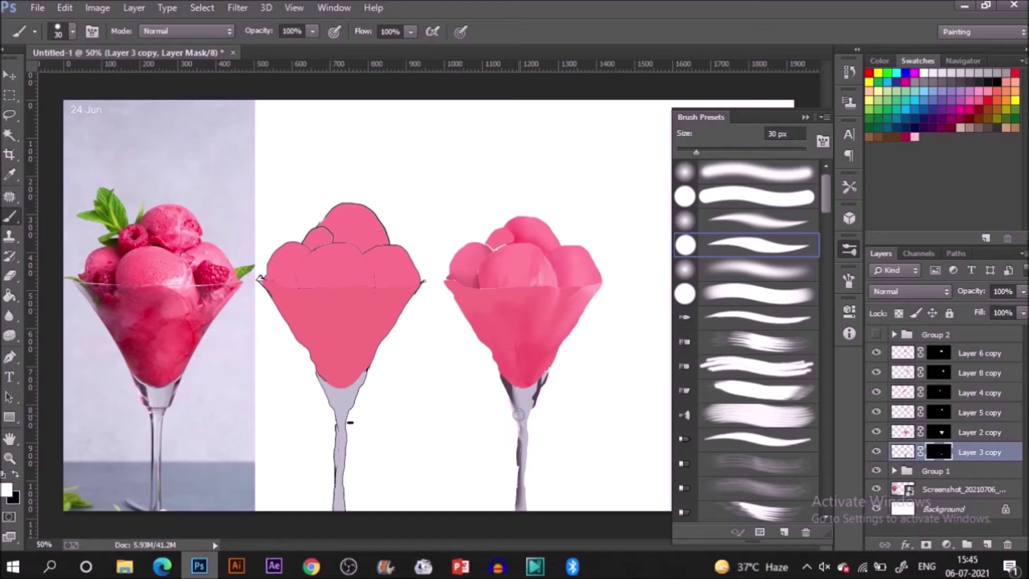
mouse_move(521, 435)
left_mouse_down()
mouse_move(517, 406)
mouse_move(517, 475)
left_mouse_up()
left_click_drag(531, 402, 531, 431)
left_click_drag(523, 468, 520, 448)
left_click_drag(516, 500, 518, 461)
Blend the grey and dark tones of the stem's pixels on Layer 3 copy with a soft 20 px Mixer Brush.
left_click(902, 452)
right_click(11, 211)
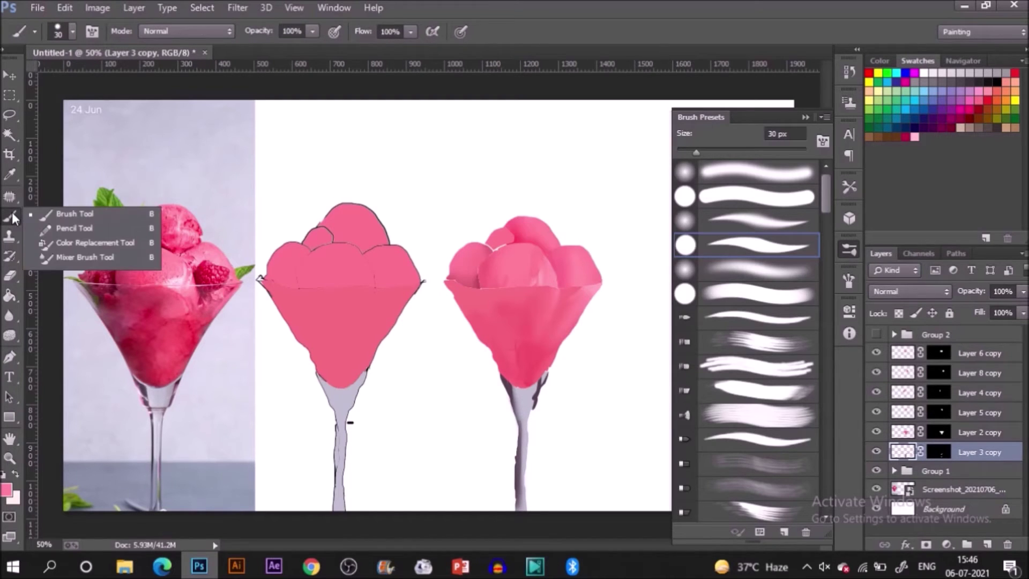
left_click(75, 255)
left_click(749, 167)
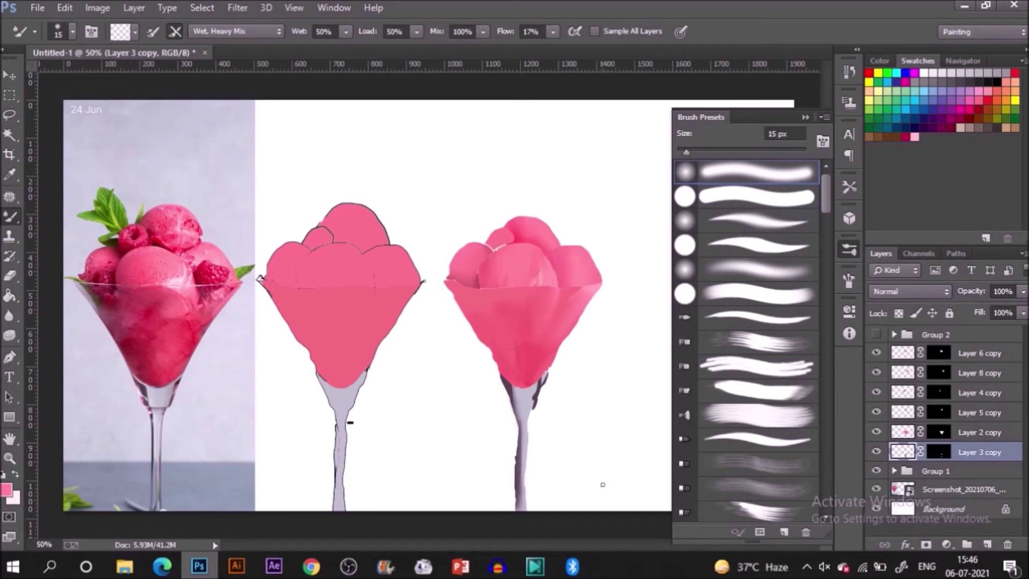
key("bracketright")
mouse_move(545, 378)
left_mouse_down()
mouse_move(538, 462)
mouse_move(527, 469)
mouse_move(522, 442)
mouse_move(535, 420)
left_mouse_up()
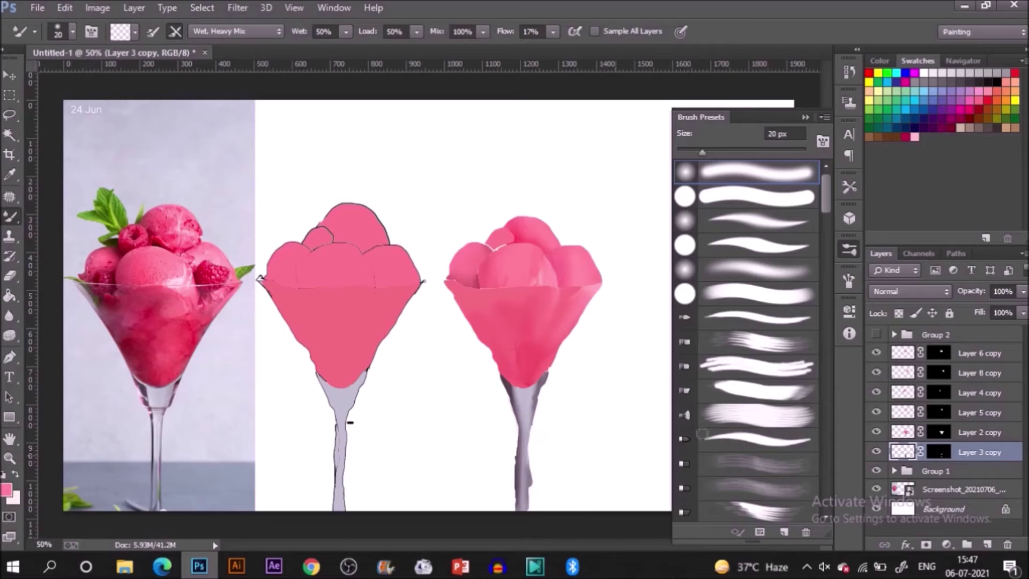
Paint black on Layer 3 copy's mask with the 30 px Brush to trim the uneven right edge of the lower stem.
left_click(941, 453)
key("bracketright")
key("bracketright")
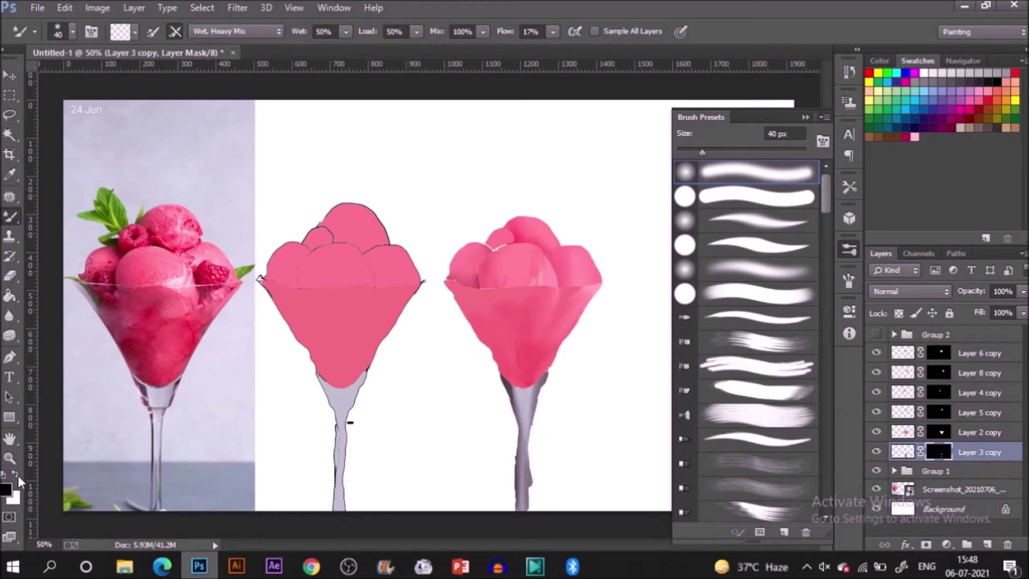
left_click(17, 475)
right_click(10, 216)
left_click(65, 214)
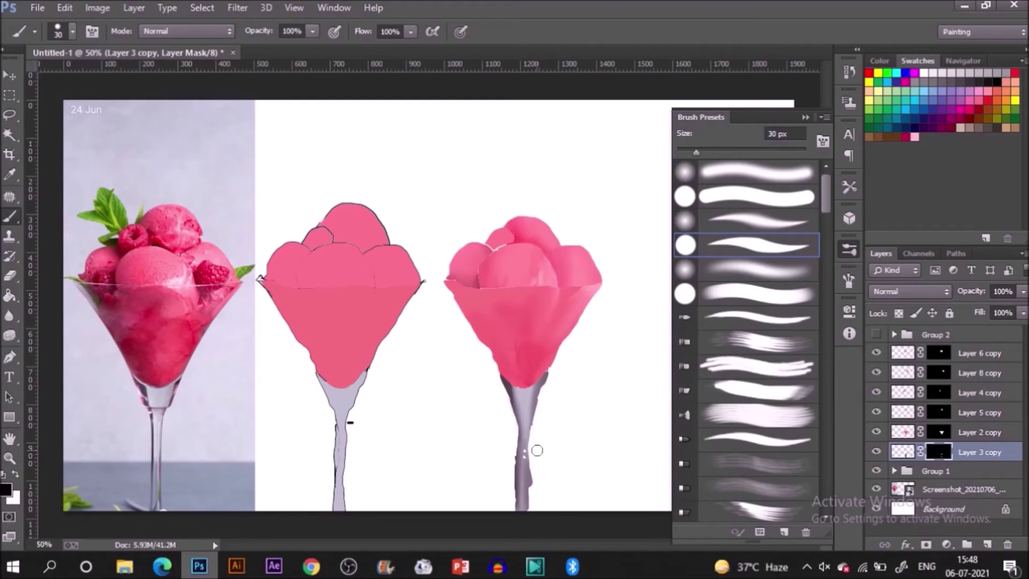
left_click_drag(532, 463, 532, 501)
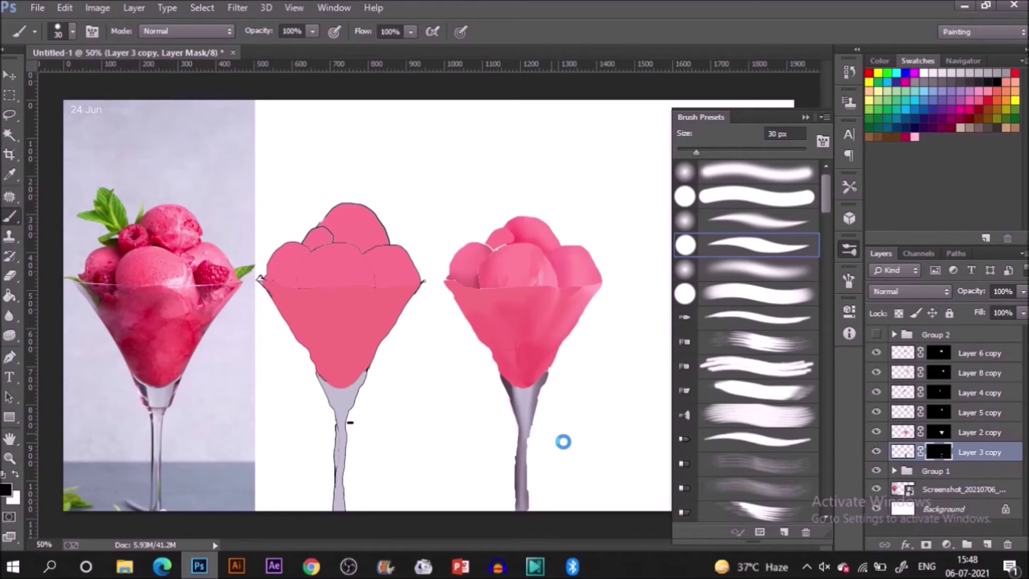
key("z")
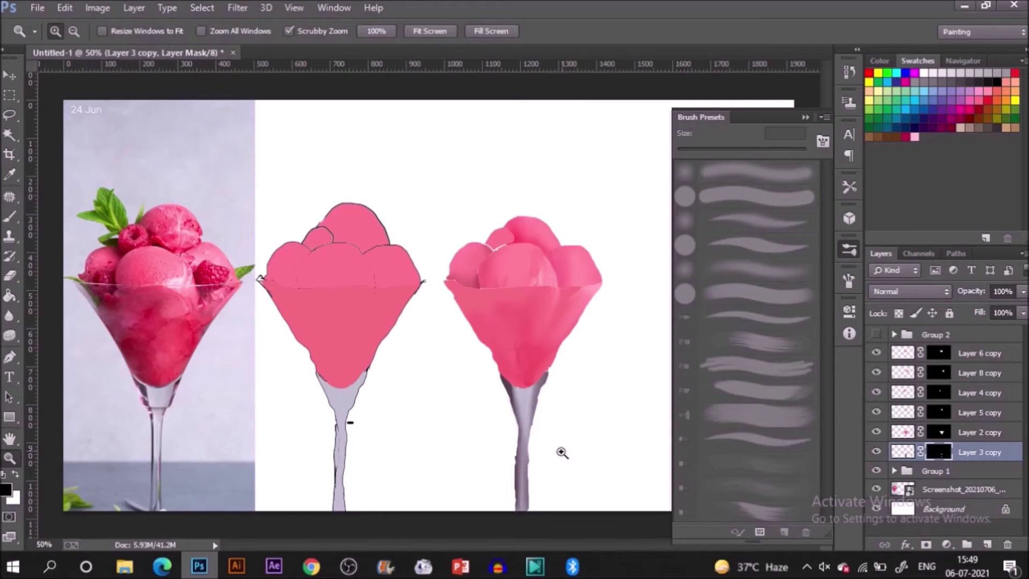
key("b")
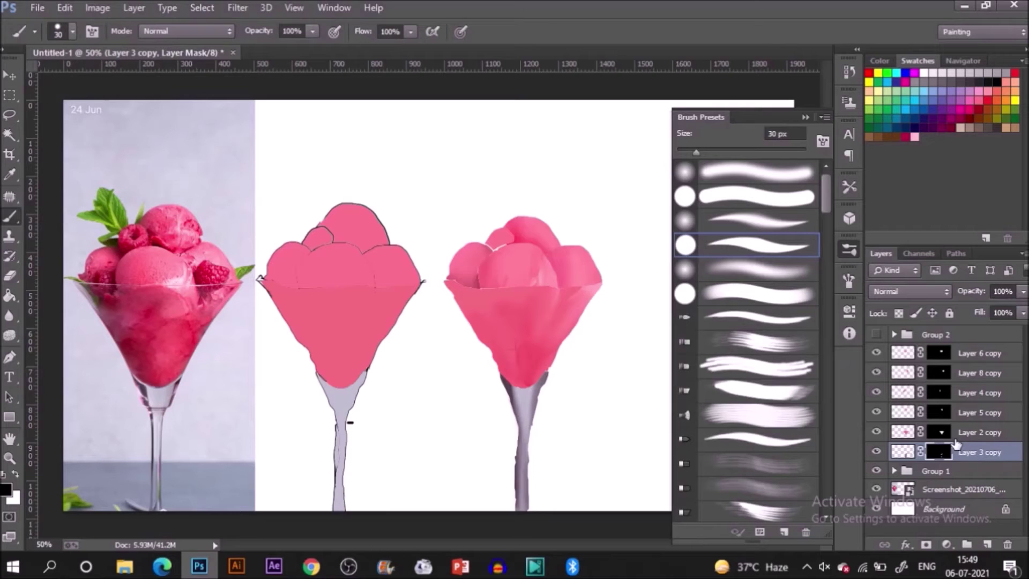
Sample dark reds from the photo's glass bowl and brush shading strokes across the bowl on Layer 2 copy.
left_click(964, 431)
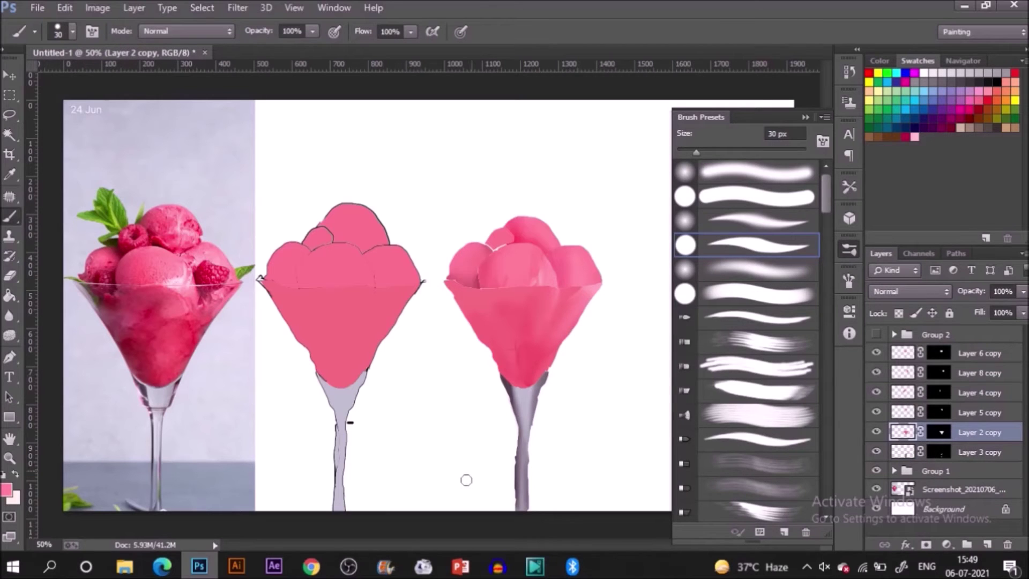
left_click(159, 320, "alt")
left_click_drag(522, 322, 491, 346)
mouse_move(463, 298)
left_mouse_down()
mouse_move(472, 304)
mouse_move(467, 294)
left_mouse_up()
left_click_drag(557, 350, 550, 359)
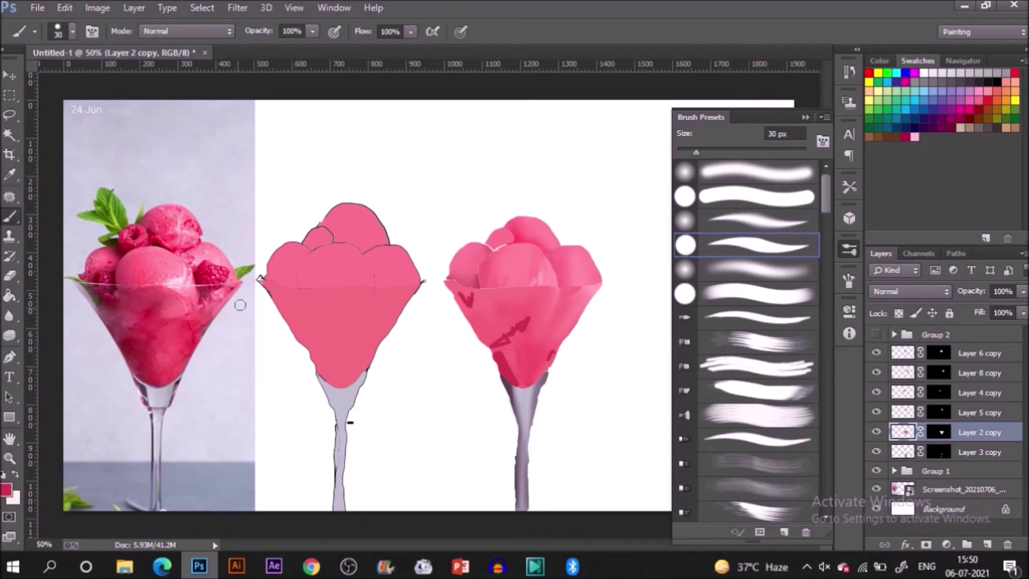
key("alt")
mouse_move(497, 295)
left_mouse_down()
mouse_move(498, 359)
mouse_move(531, 298)
mouse_move(501, 293)
mouse_move(515, 285)
mouse_move(502, 295)
mouse_move(512, 325)
mouse_move(525, 304)
mouse_move(518, 342)
mouse_move(499, 341)
mouse_move(550, 359)
left_mouse_up()
Blend the new dark red strokes into the bowl on Layer 2 copy with the Mixer Brush.
right_click(10, 217)
left_click(91, 259)
mouse_move(491, 376)
left_mouse_down()
mouse_move(515, 381)
mouse_move(499, 365)
left_mouse_up()
mouse_move(477, 303)
left_mouse_down()
mouse_move(479, 279)
mouse_move(472, 309)
mouse_move(462, 295)
mouse_move(471, 294)
mouse_move(501, 377)
mouse_move(478, 298)
left_mouse_up()
Sample reds from the photo's upper raspberry and brush them onto the small raspberry beside the top scoop on Layer 8 copy.
left_click(965, 373)
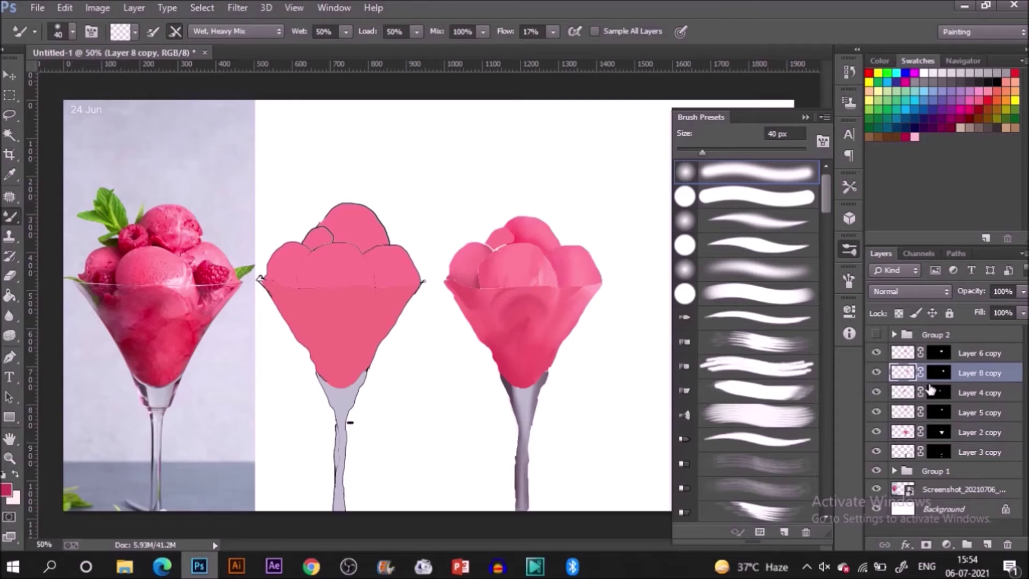
right_click(9, 217)
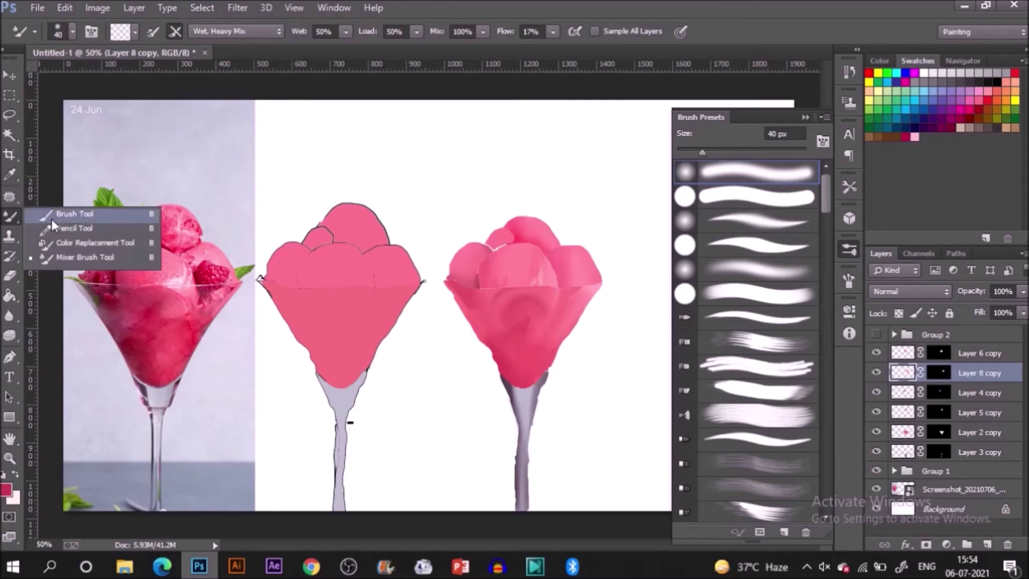
left_click(52, 216)
left_click(124, 246, "alt")
mouse_move(498, 243)
left_mouse_down()
mouse_move(475, 239)
mouse_move(505, 230)
left_mouse_up()
left_click(132, 236, "alt")
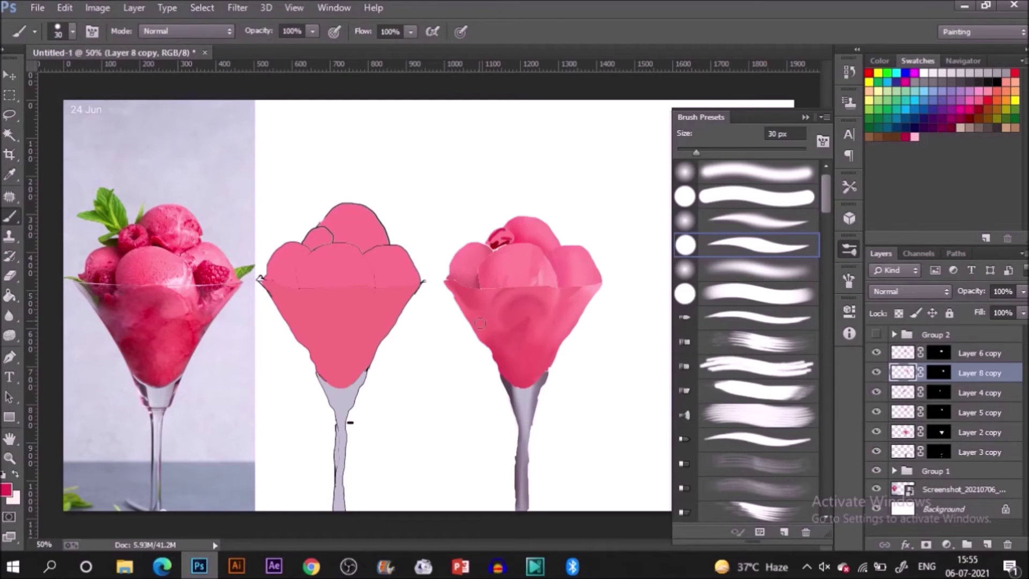
Lasso the small raspberry area with an 18 px feather, delete its contents, and deselect.
mouse_move(519, 230)
left_mouse_down()
mouse_move(478, 254)
mouse_move(476, 229)
left_mouse_up()
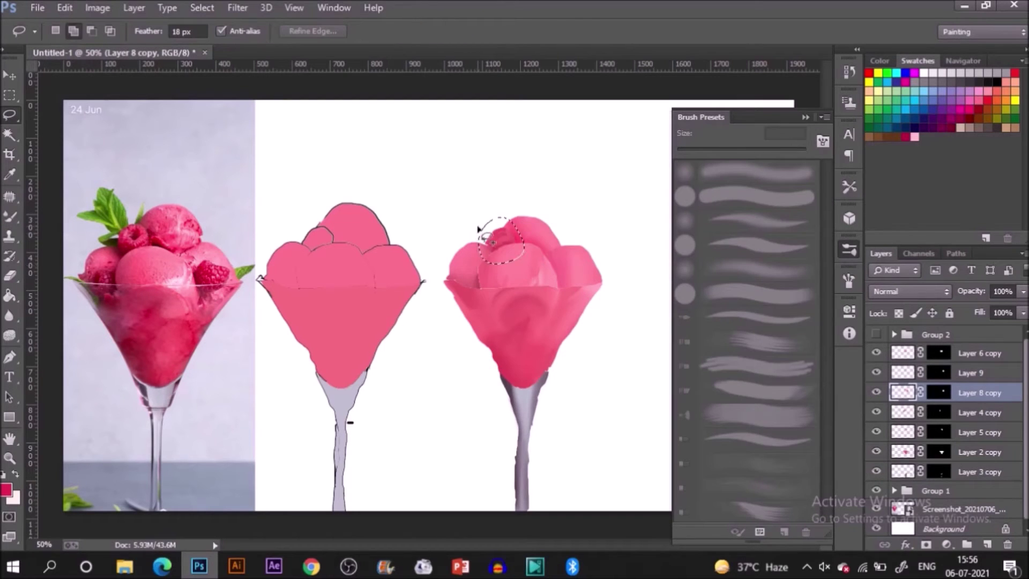
key("Delete")
key("Delete")
key("ctrl+d")
Fill the entire glass bowl on Layer 2 copy 3 with the light lavender grey and deselect.
left_click(849, 249)
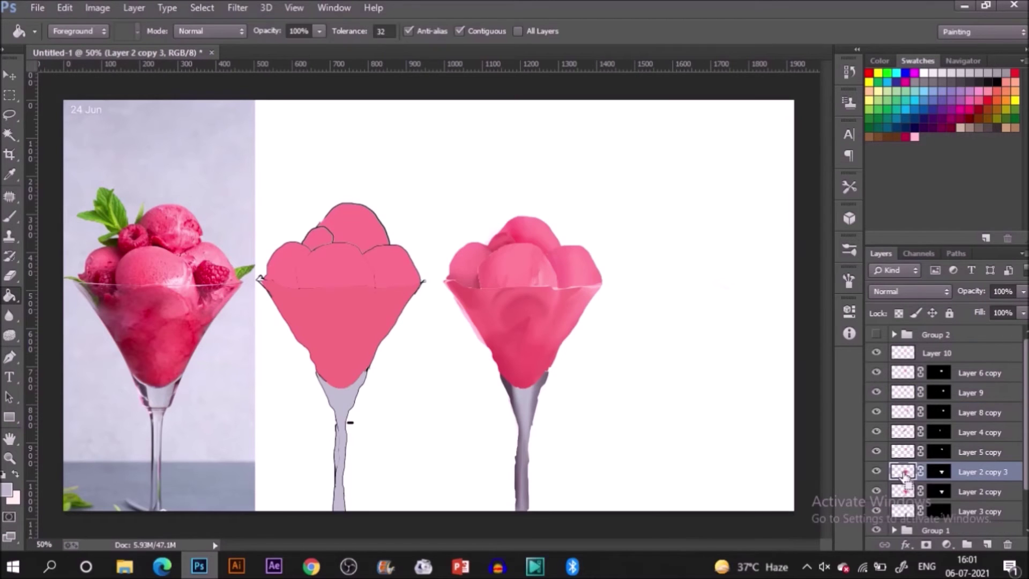
left_click(529, 348)
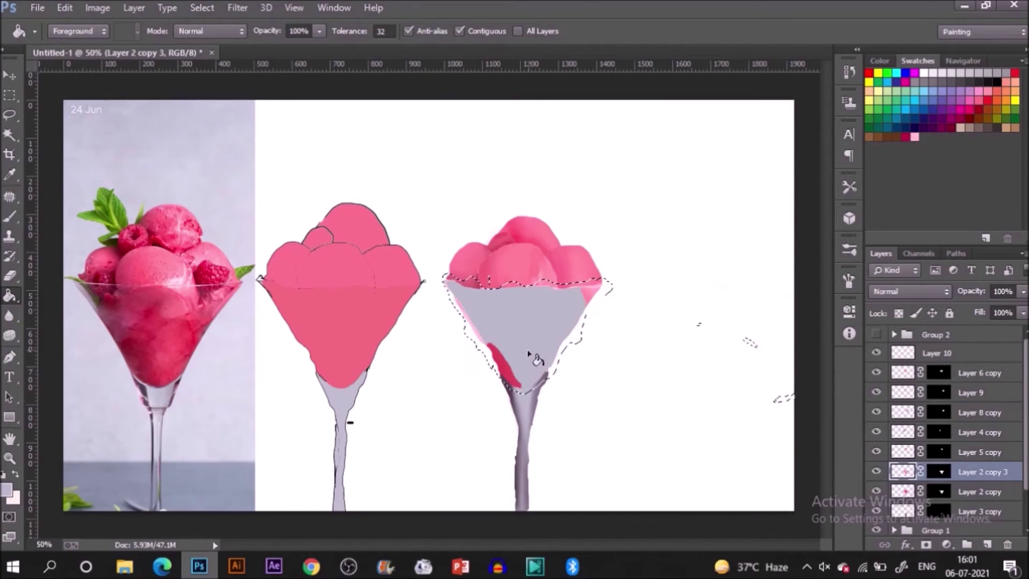
left_click(576, 309)
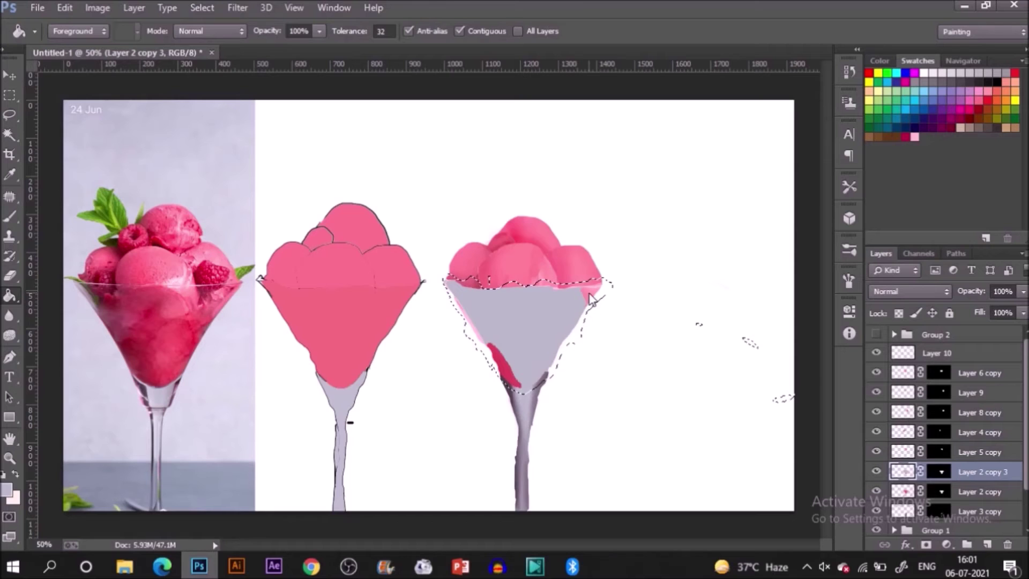
left_click(512, 377)
key("ctrl+d")
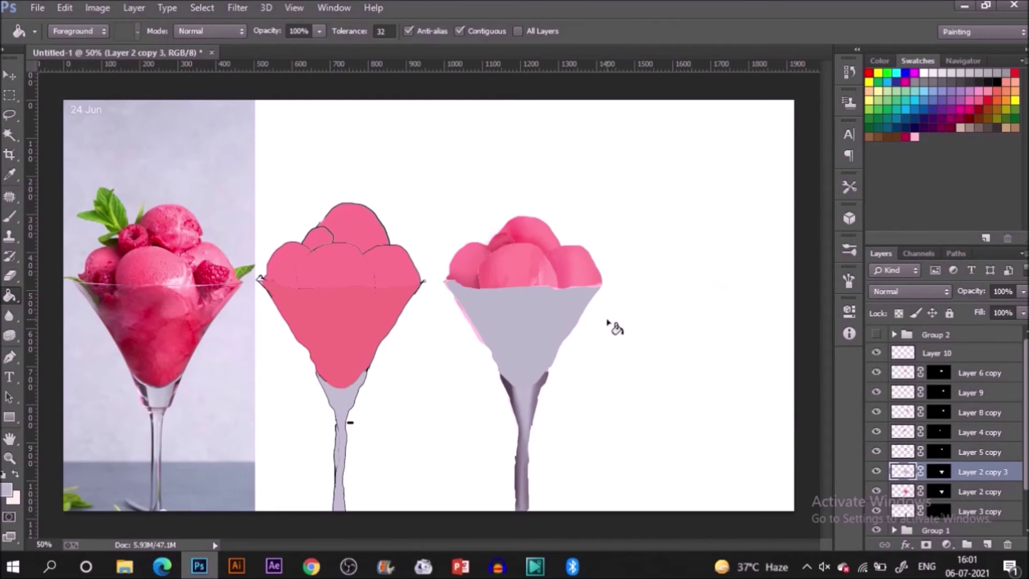
Sample a dark purple-grey and brush shading patches along the bowl's edges on Layer 2 copy 3 with a 40 px soft round brush.
key("b")
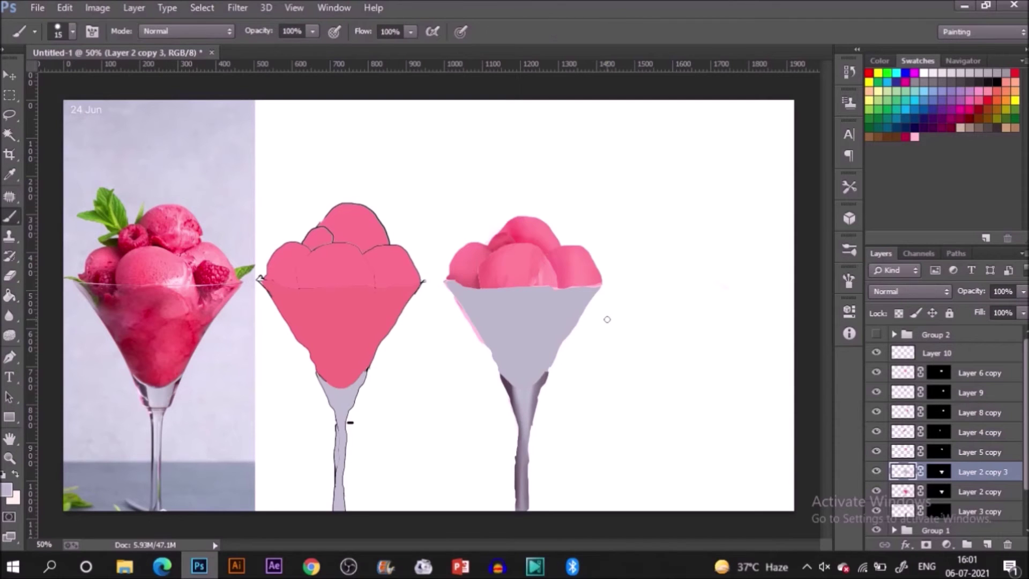
left_click(849, 279)
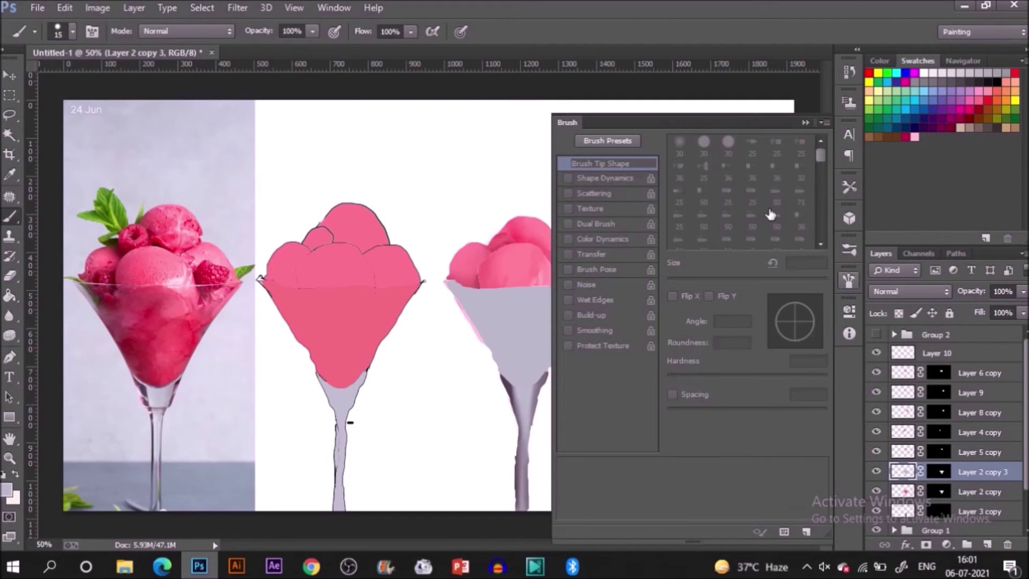
left_click(852, 250)
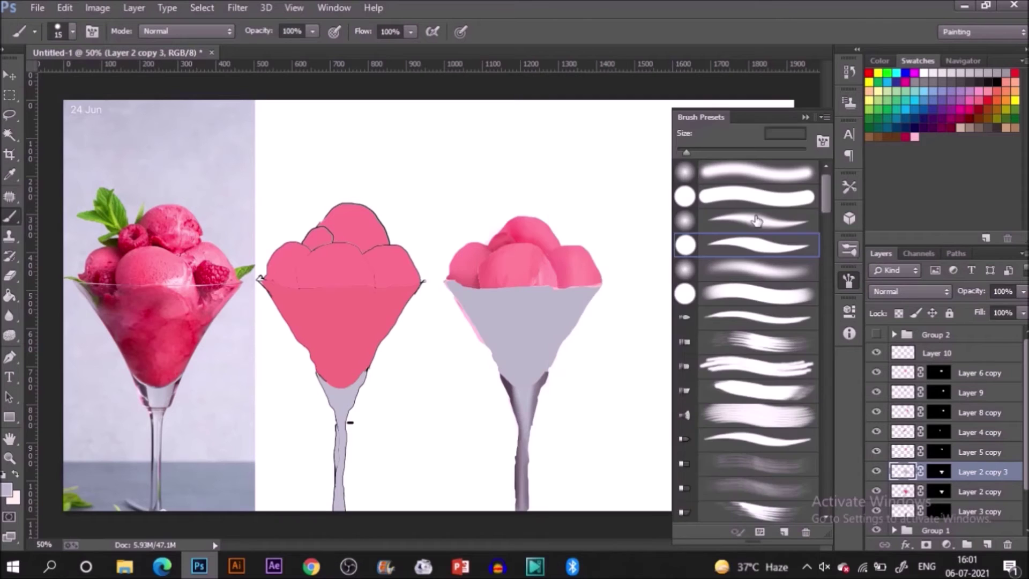
left_click(761, 172)
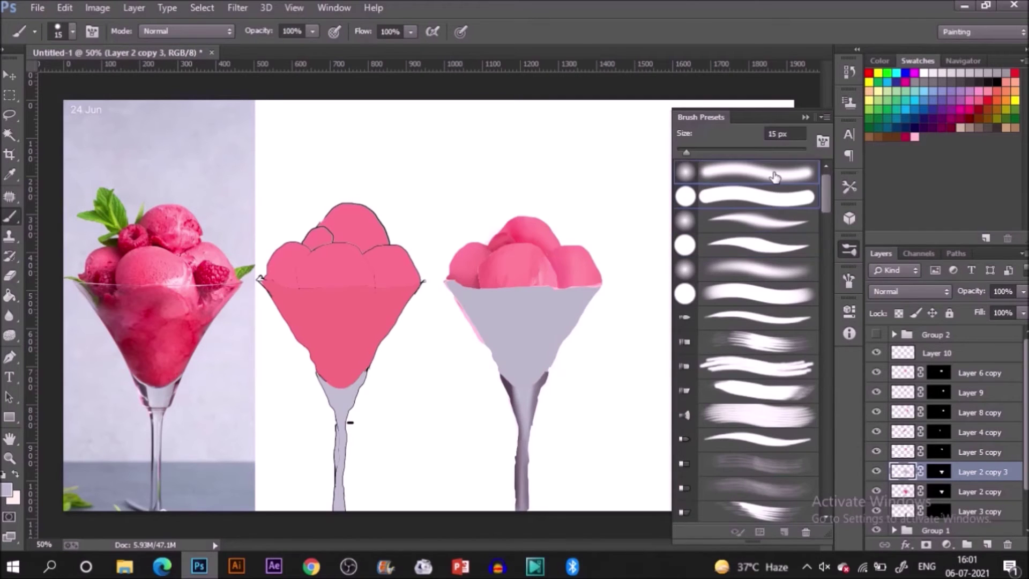
key("bracketright")
key("bracketright")
key("bracketright")
key("bracketright")
key("bracketright")
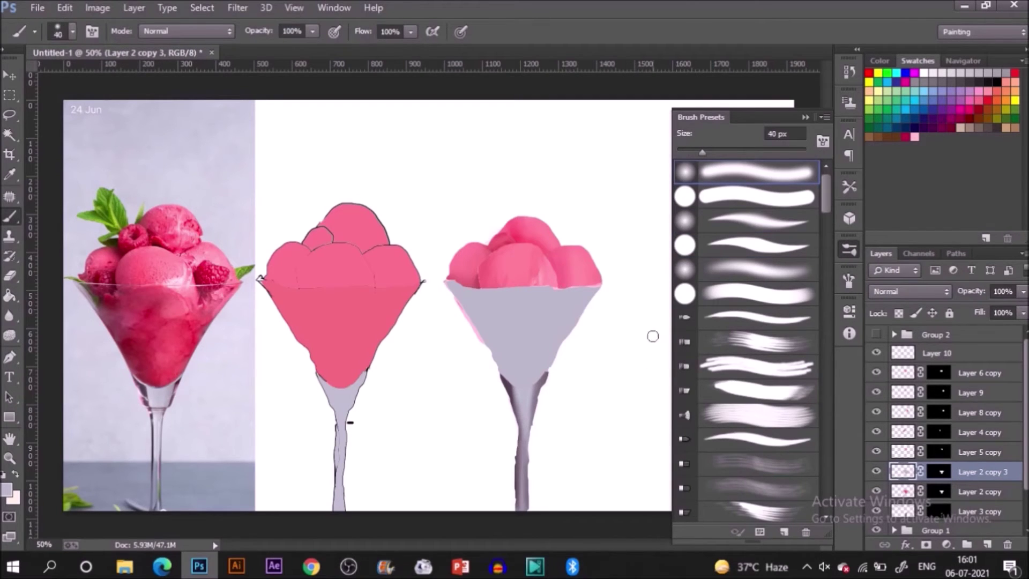
left_click(548, 375, "alt")
mouse_move(553, 360)
left_mouse_down()
mouse_move(543, 381)
mouse_move(561, 343)
left_mouse_up()
left_click_drag(570, 311, 564, 316)
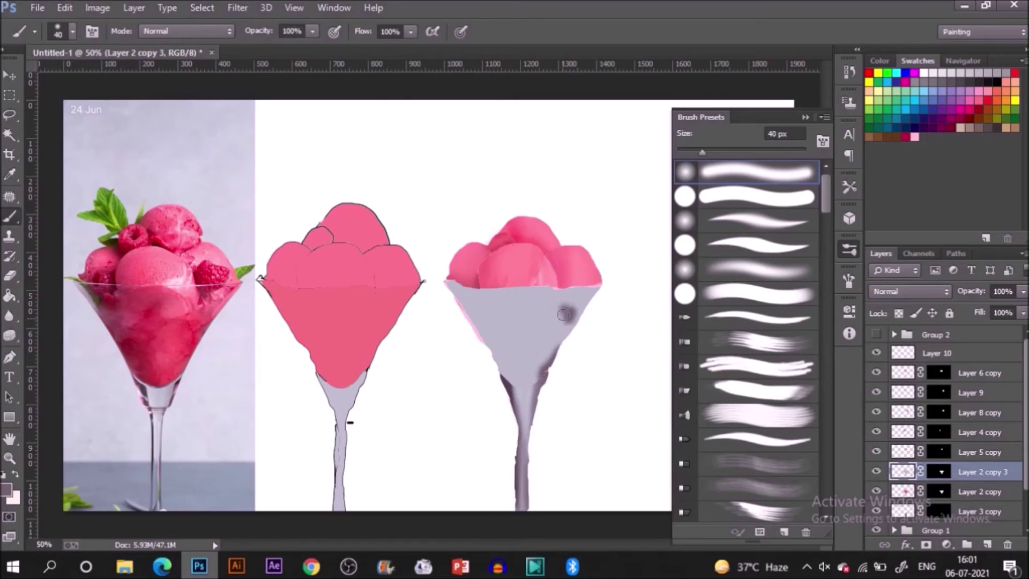
left_click_drag(472, 303, 482, 325)
left_click_drag(454, 285, 471, 316)
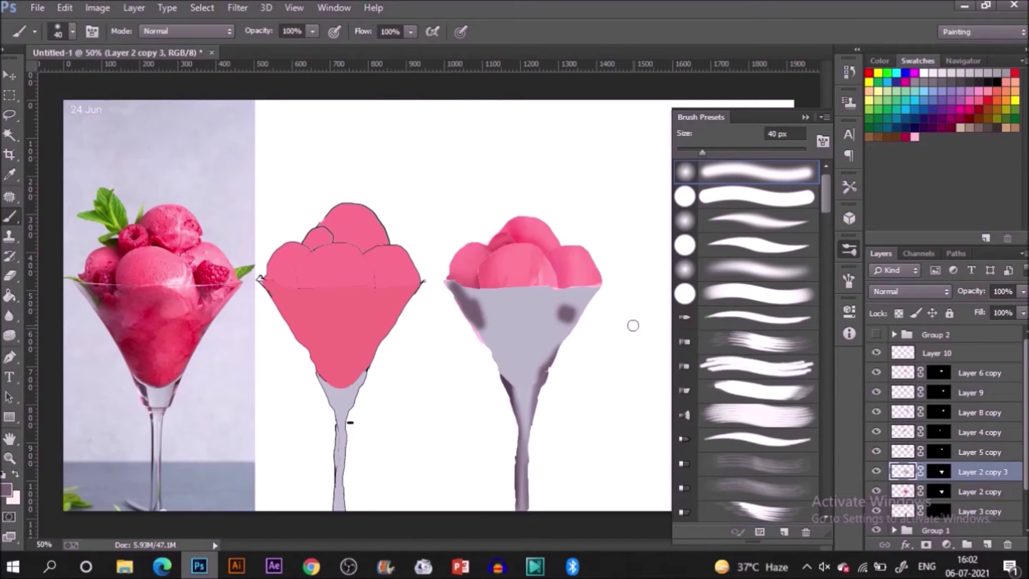
left_click(560, 294)
left_click_drag(497, 364, 500, 383)
Set Layer 2 copy 3 to the Multiply blend mode at 48% opacity.
key("v")
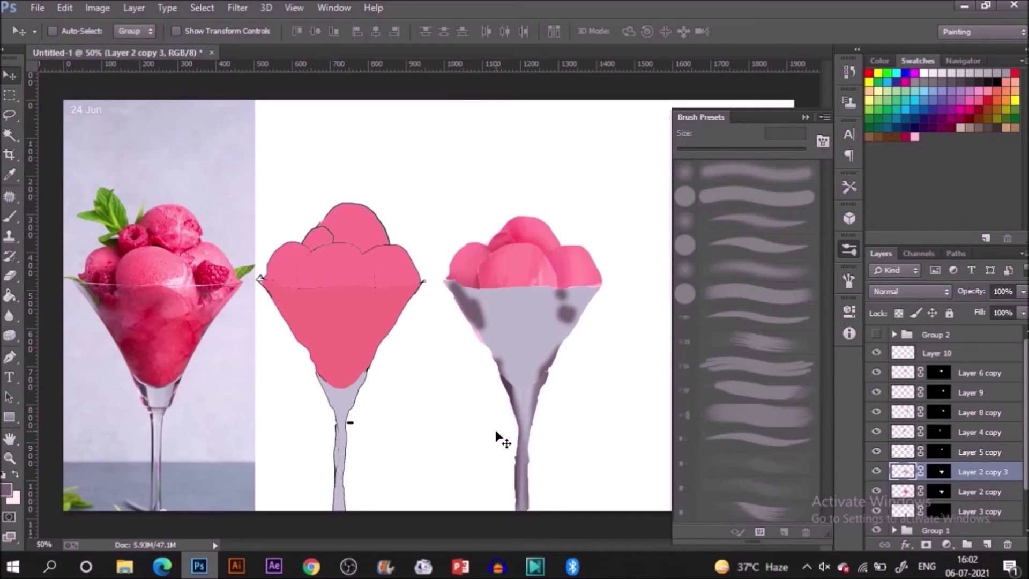
left_click(917, 290)
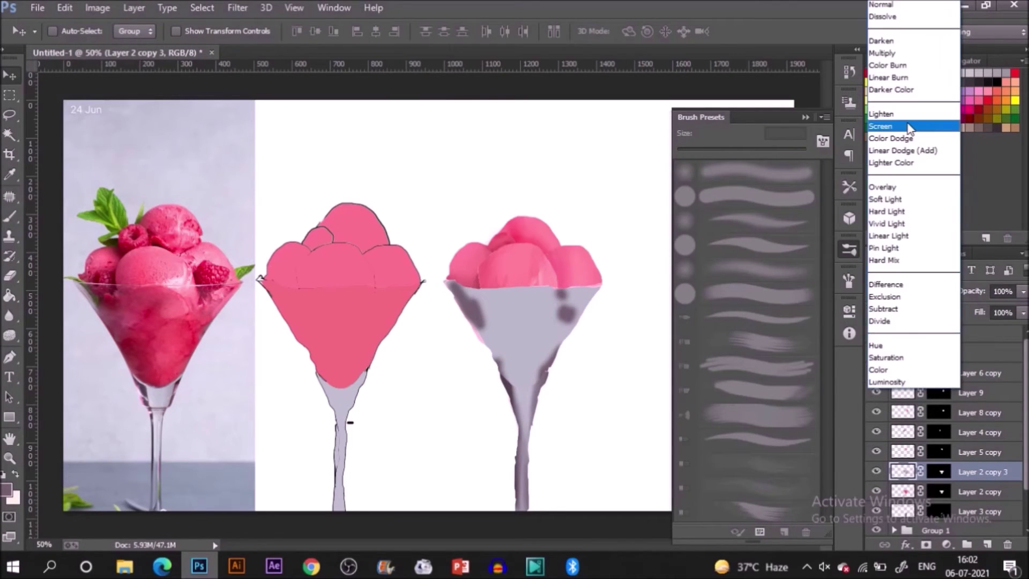
left_click(882, 53)
left_click(1022, 292)
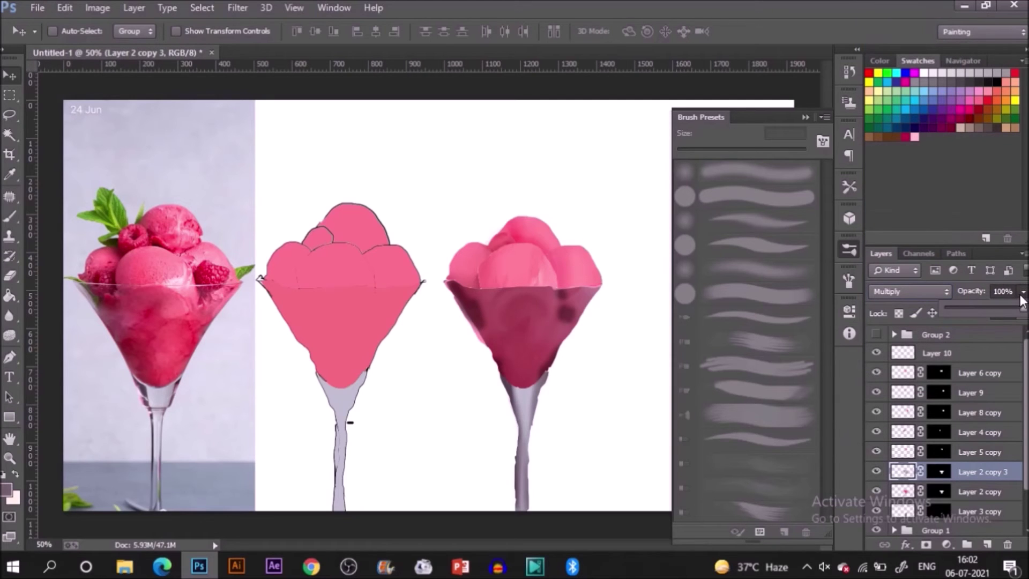
left_click(984, 307)
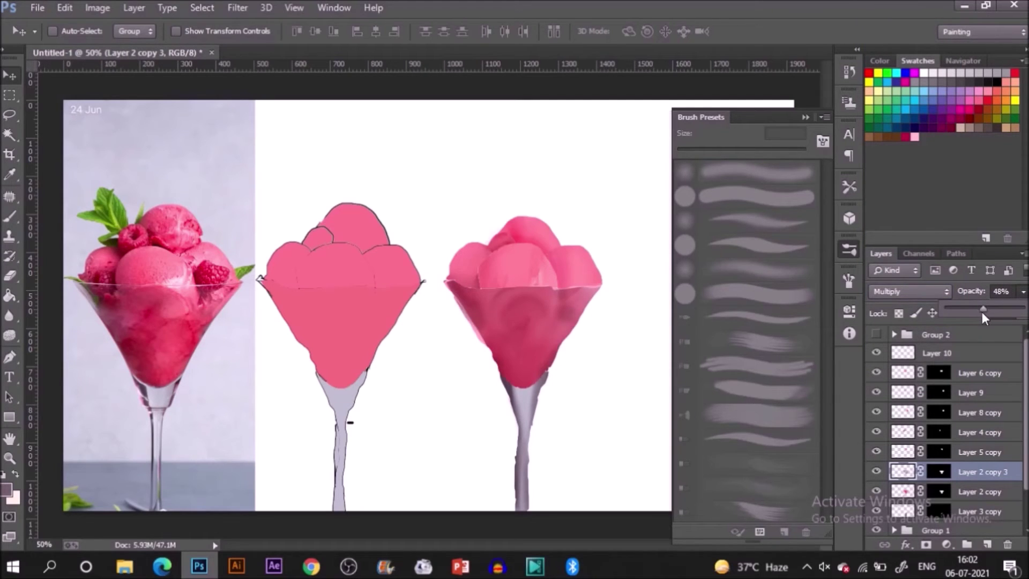
Duplicate Layer 2 copy 3 and set the duplicate to the Screen blend mode at 20% opacity.
key("ctrl+j")
left_click(909, 291)
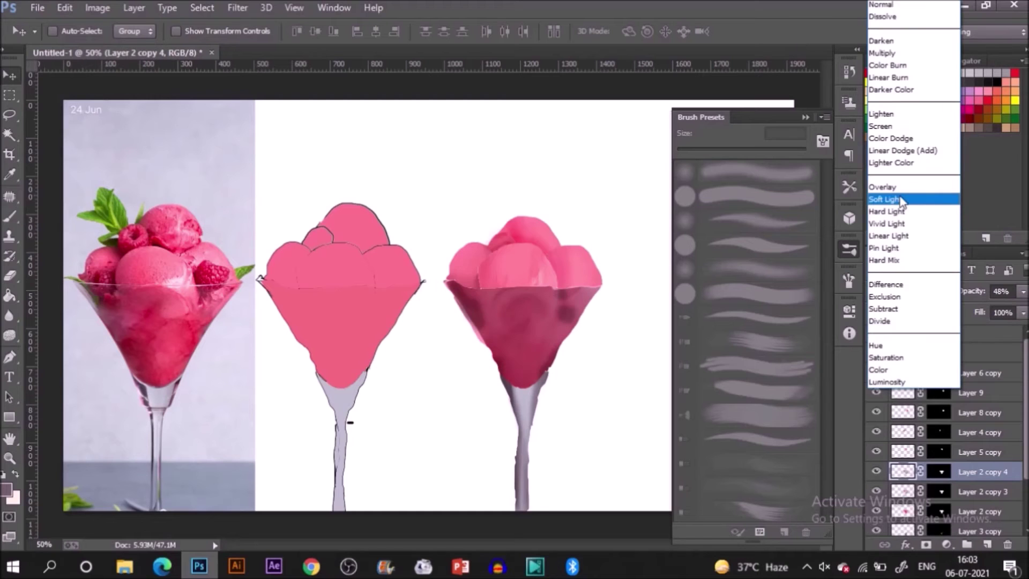
left_click(920, 126)
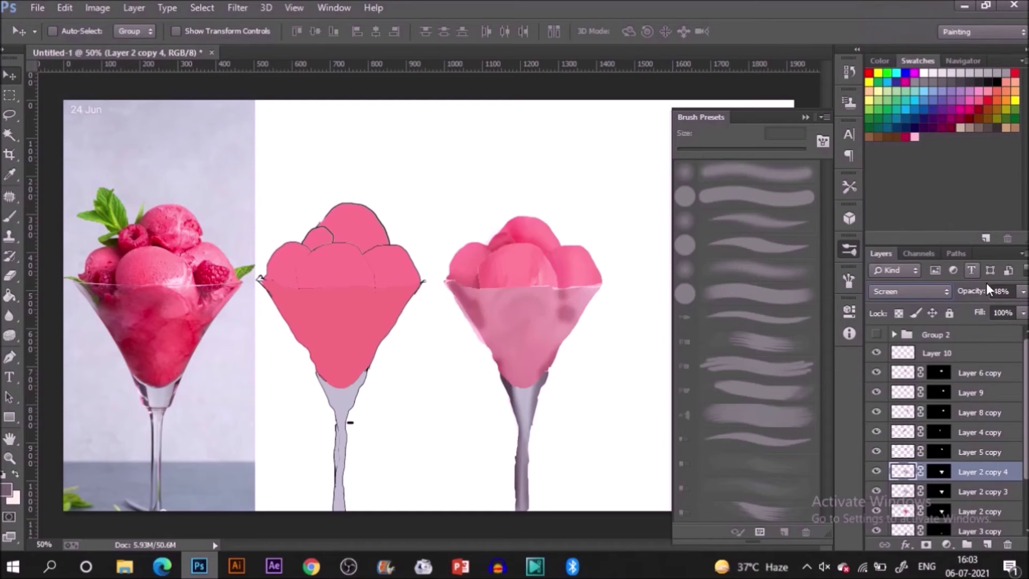
left_click(1024, 299)
left_click_drag(973, 307, 966, 313)
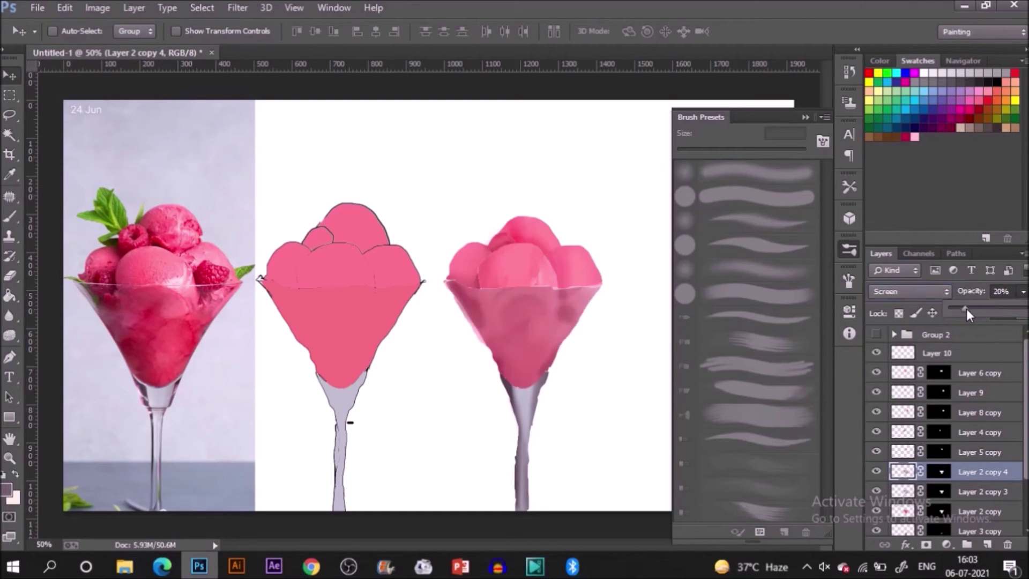
left_click(789, 31)
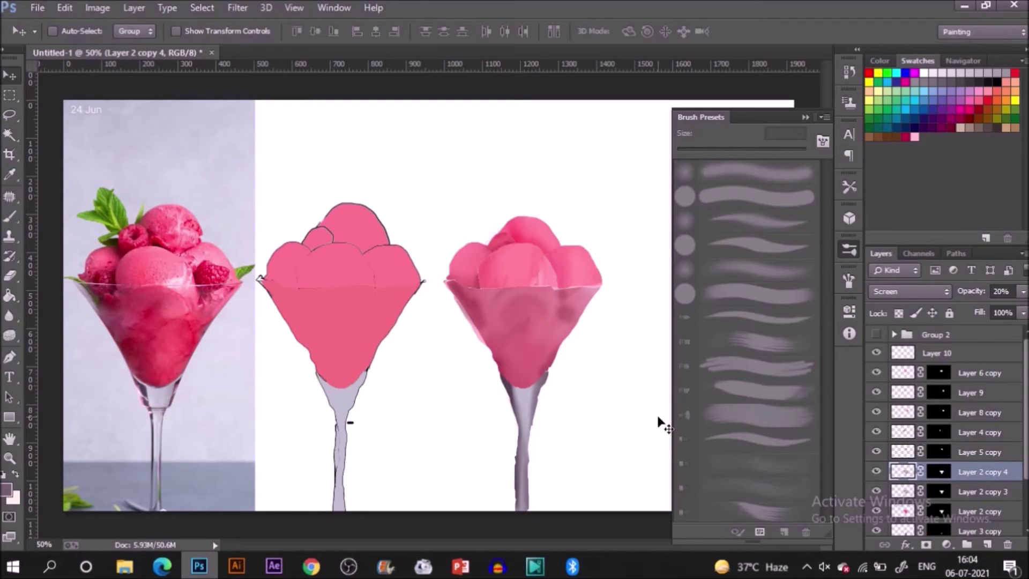
Fill a full-height rectangle behind the painted glass with the photo's pale lavender on a new layer directly above Group 1.
left_click(805, 116)
key("m")
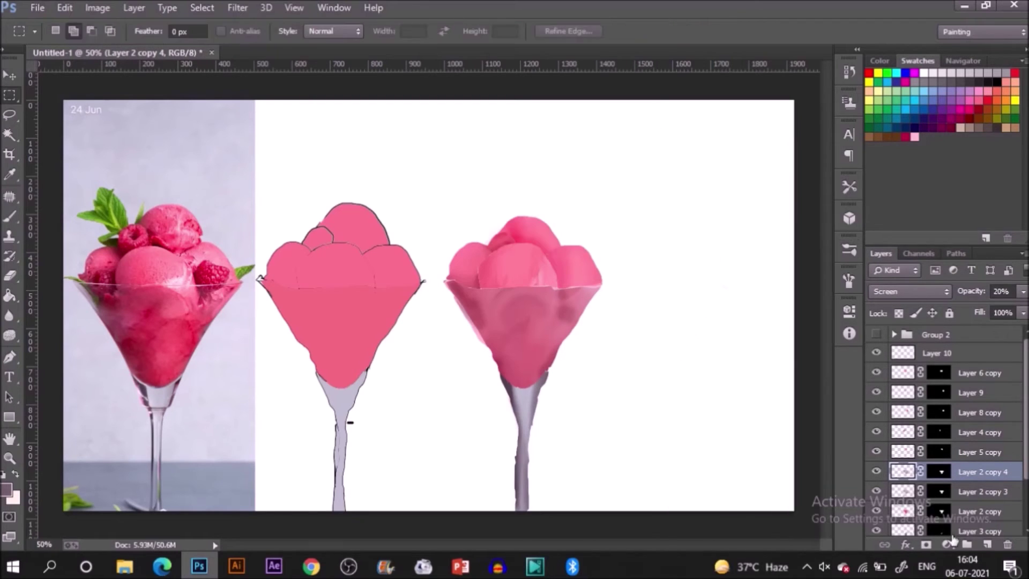
scroll(948, 483, "down", 2)
left_click(949, 488)
mouse_move(445, 100)
left_mouse_down()
mouse_move(635, 577)
mouse_move(399, 42)
mouse_move(436, 84)
left_mouse_up()
key("i")
key("g")
key("g")
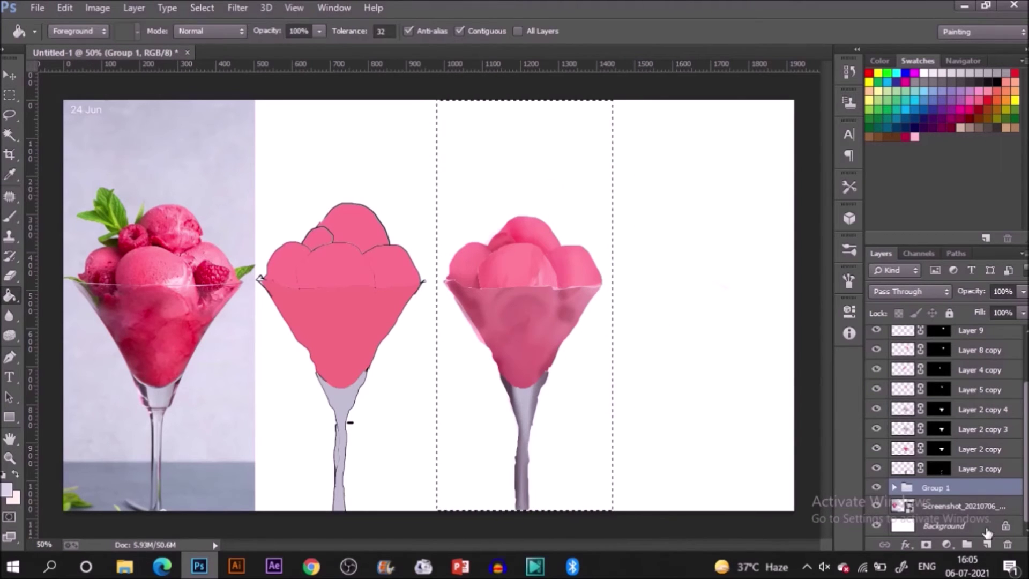
key("ctrl+shift+alt+n")
left_click(485, 146)
Select a strip across the backdrop's base with a 12 px feather and fill it with the photo's slate blue on a new layer.
key("m")
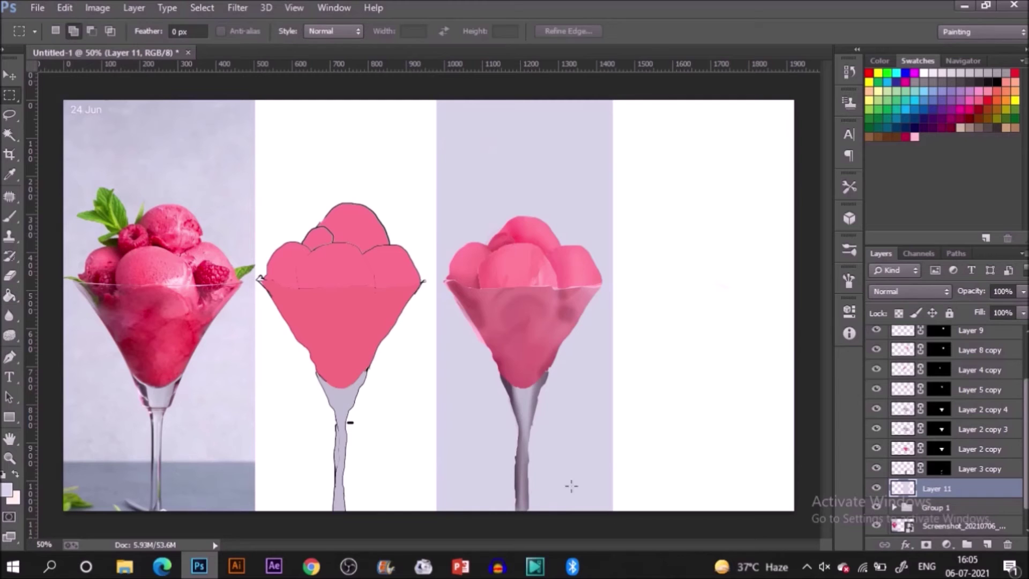
left_click_drag(612, 512, 435, 457)
key("Return")
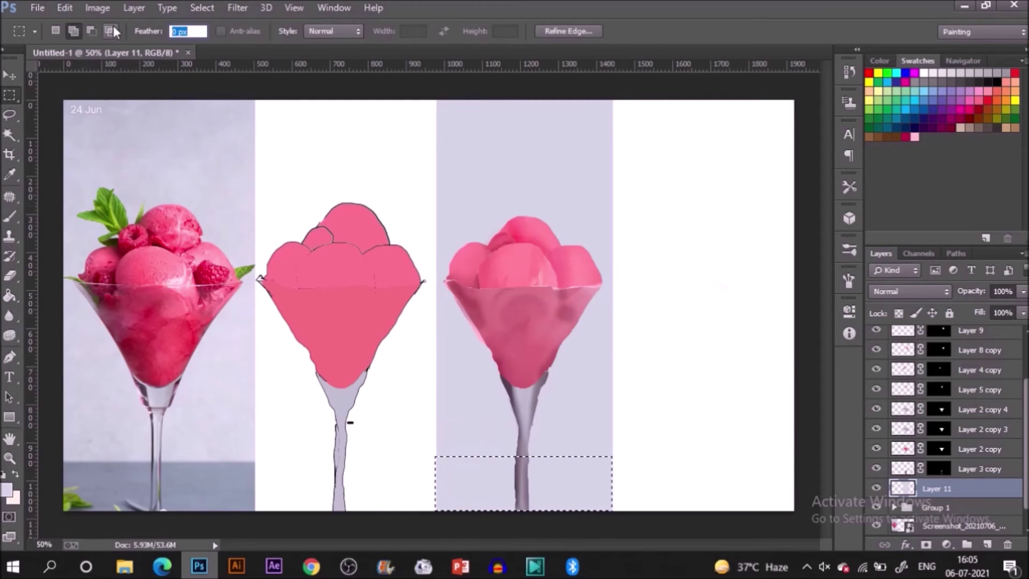
type("12")
key("Return")
key("ctrl+d")
left_click_drag(614, 512, 437, 458)
left_click(988, 545)
key("g")
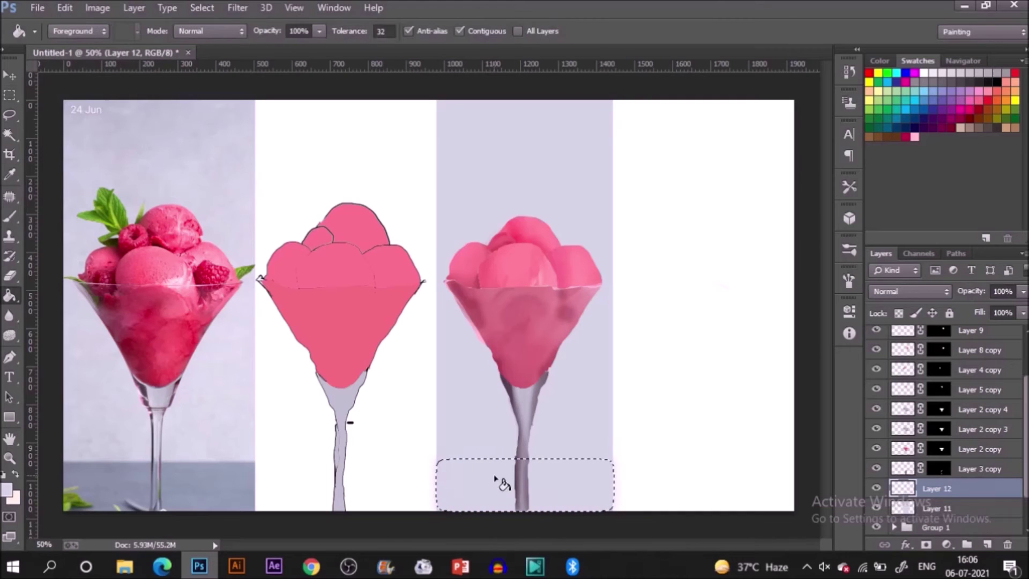
left_click(542, 488)
Clip the slate-blue strip layer to the lavender backdrop and move the strip slightly down.
right_click(938, 485)
left_click(772, 203)
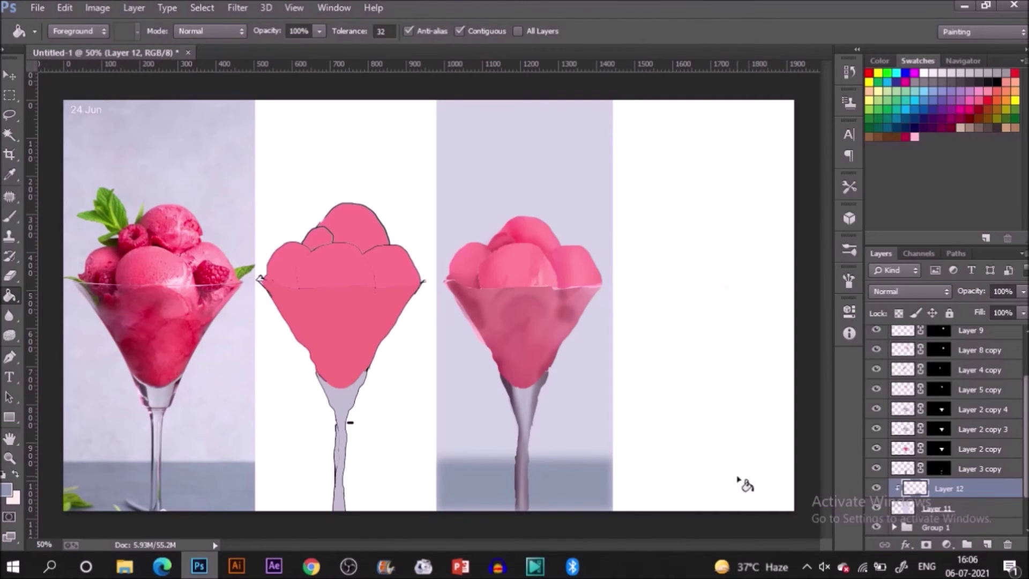
key("v")
left_click_drag(538, 454, 537, 468)
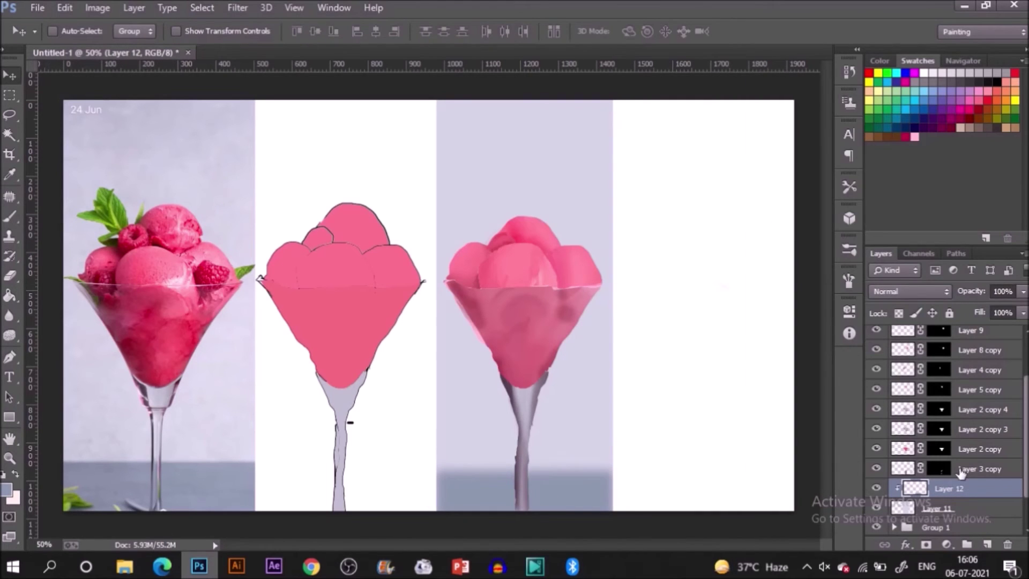
Set the opacity of Layer 3 copy, the glass stem, to 80%.
left_click(939, 470)
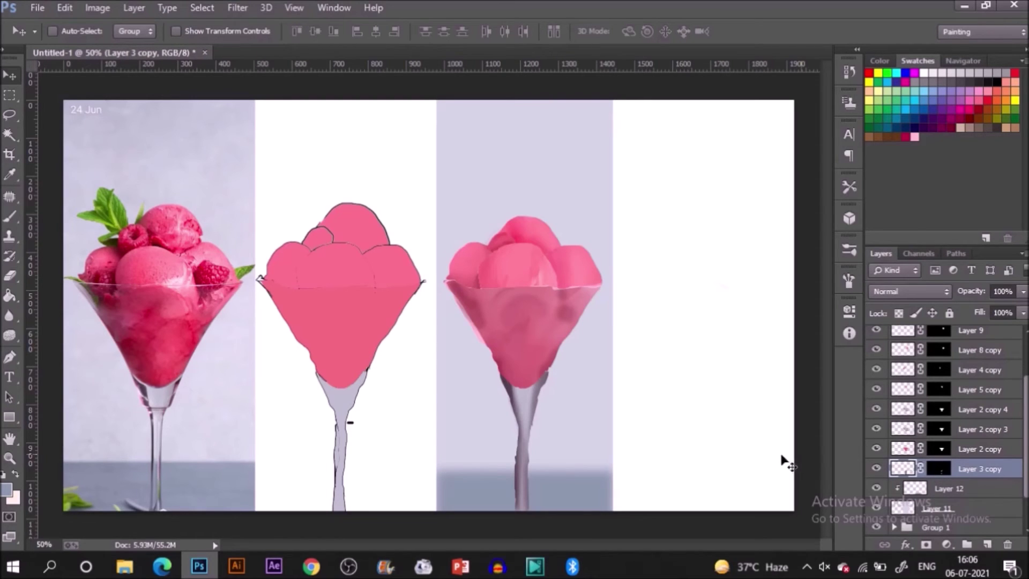
key("8")
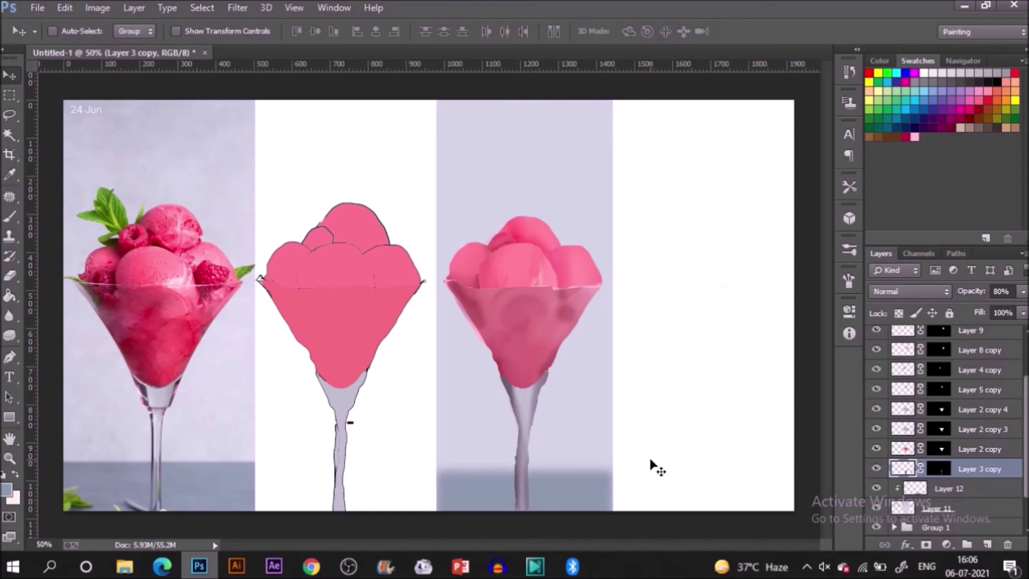
key("i")
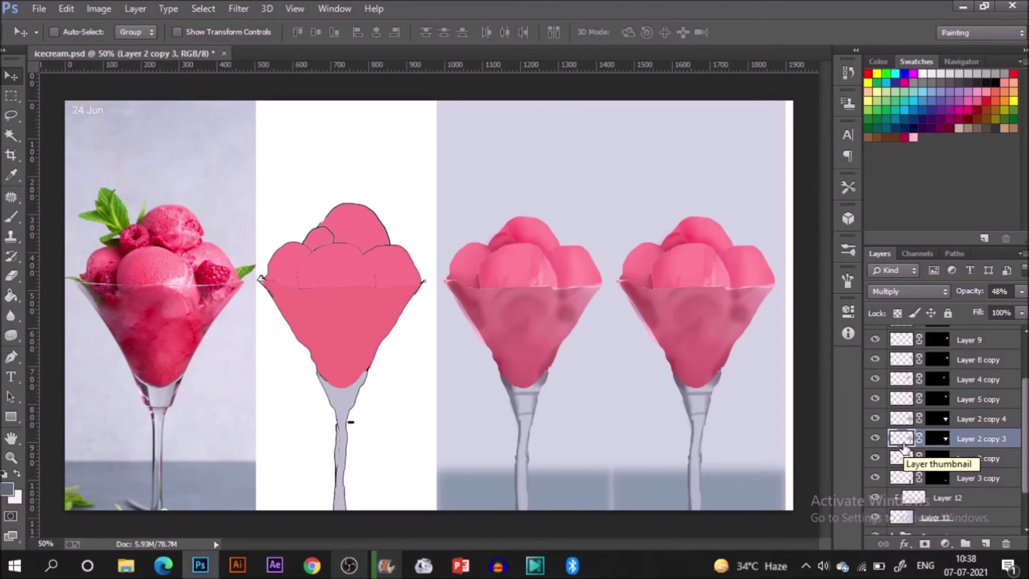
Raise the saturation of the second glass's bowl on Layer 2 copy to +43 and compare it with Layer 2 copy 4 toggled.
key("ctrl+u")
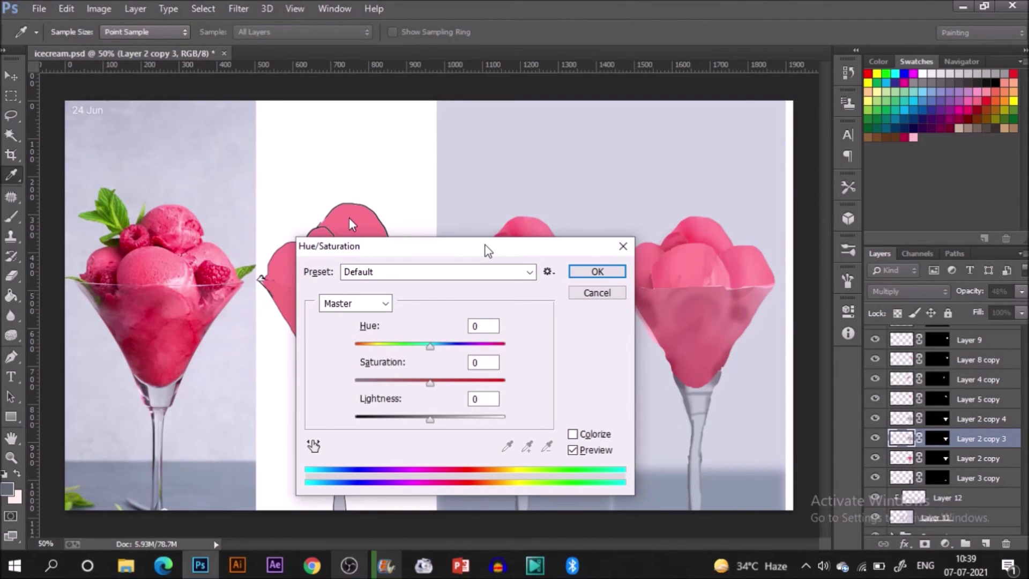
left_click_drag(488, 249, 351, 224)
left_click_drag(293, 355, 320, 356)
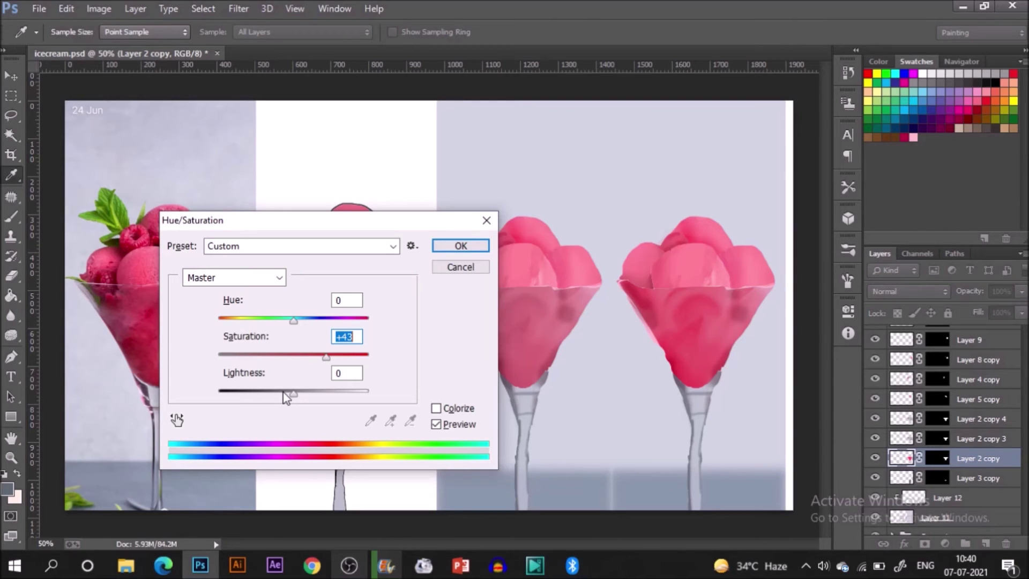
key("Return")
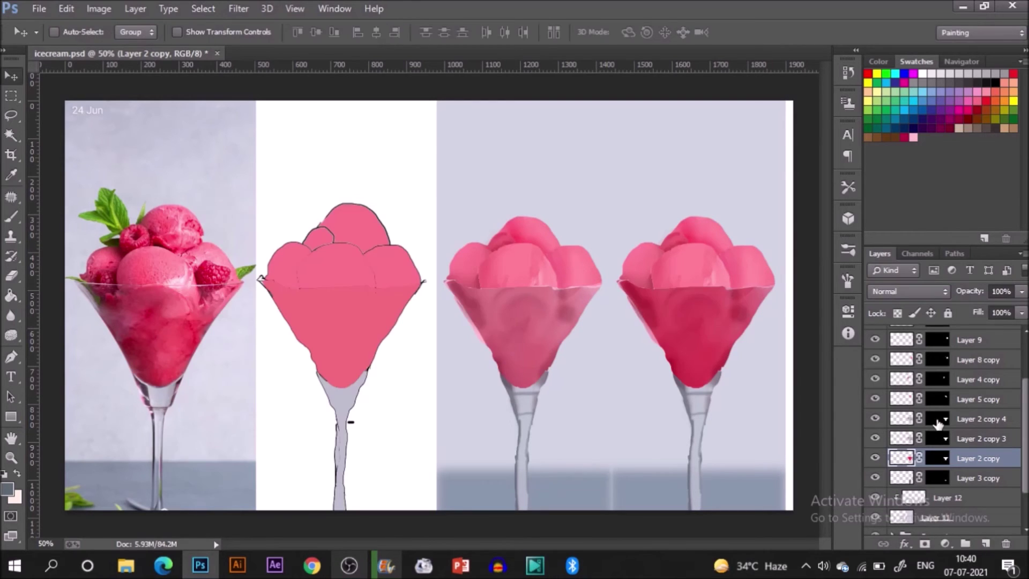
left_click(877, 419)
left_click(876, 419)
Lasso the second bowl's upper-left edge with an 18 px feather and set its saturation to -17 and lightness to -30.
key("l")
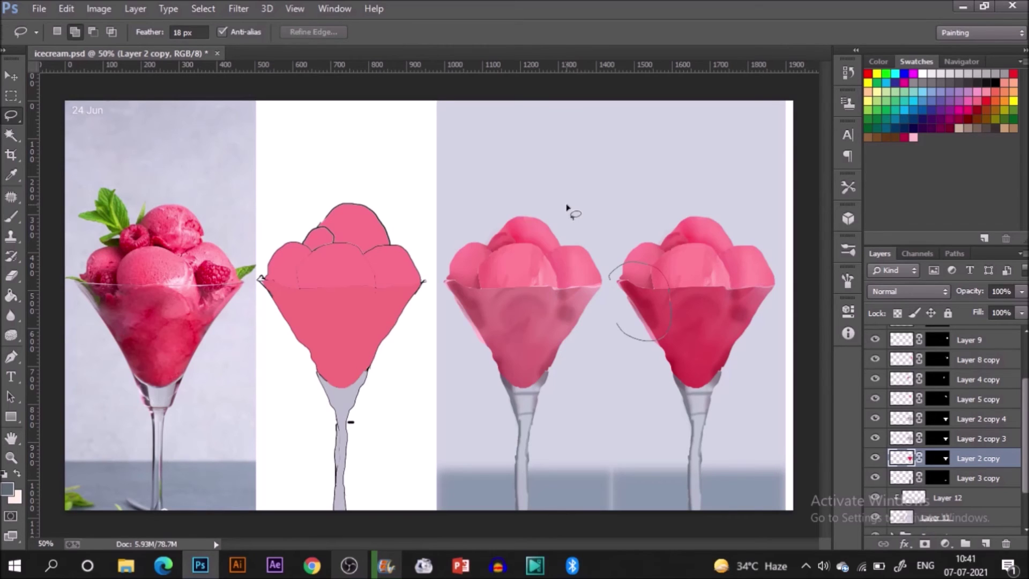
key("ctrl+u")
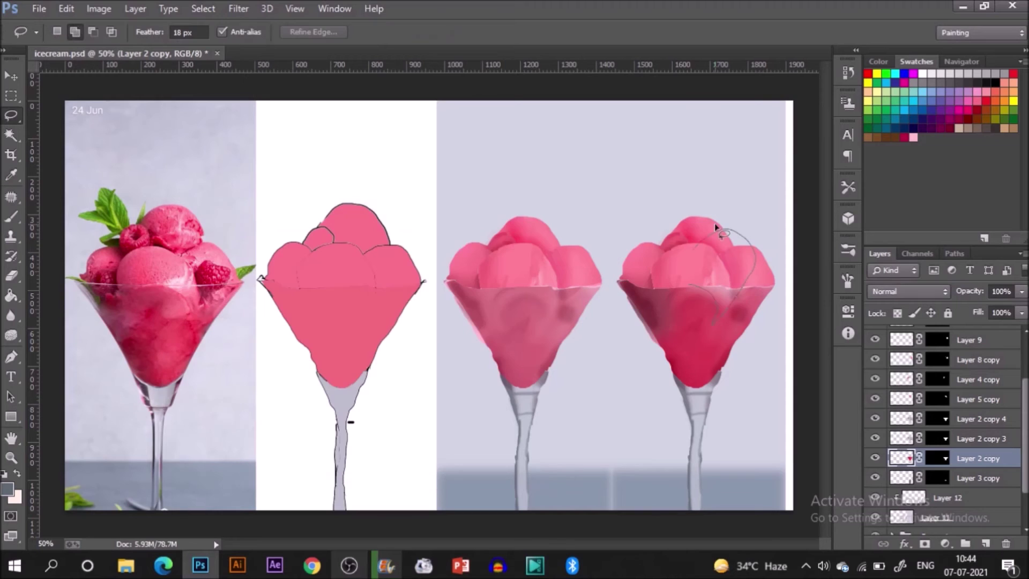
Lighten a feathered lasso area at the second bowl's upper-right rim, and paint shading and highlights on its scoops with colours sampled from the photo.
left_click_drag(715, 223, 530, 249)
left_click(161, 244, "alt")
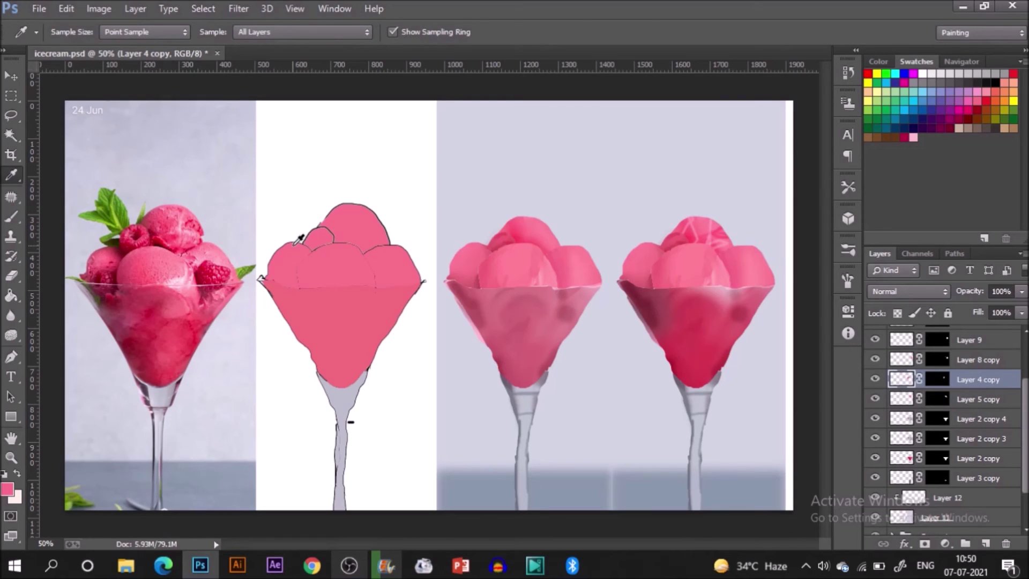
left_click(294, 244)
key("b")
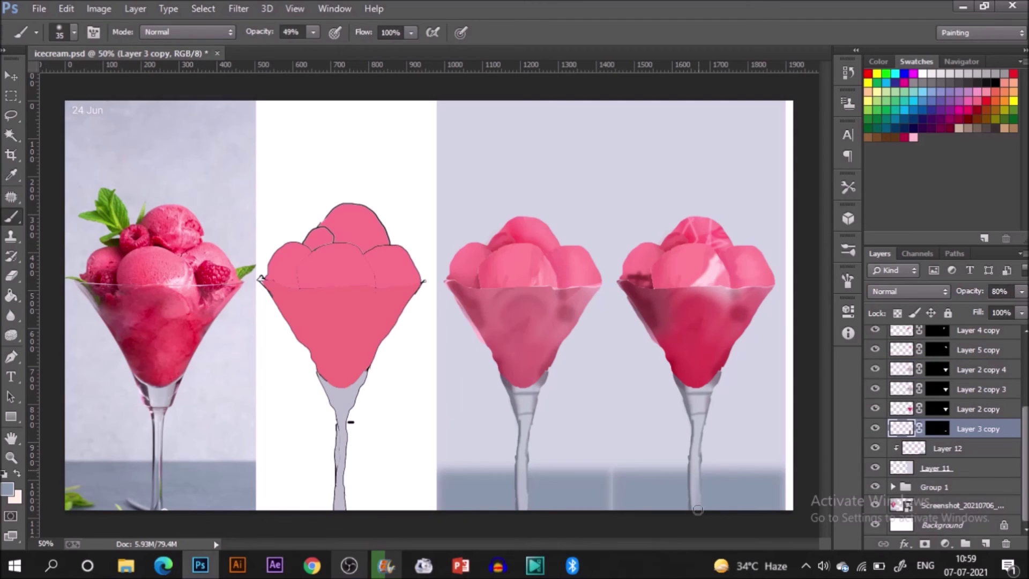
key("ctrl+z")
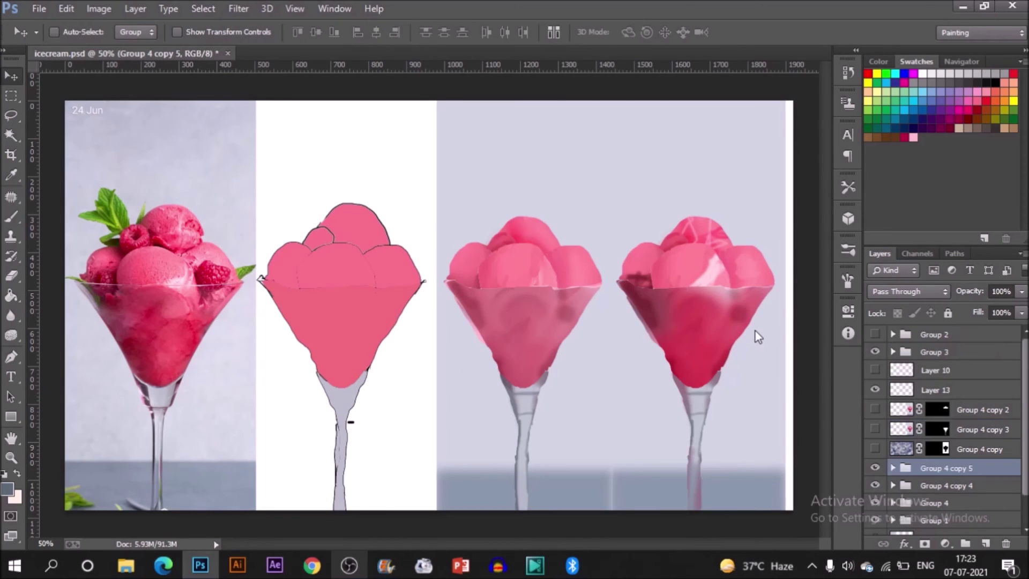
Merge the groups Group 4 copy 5 and Group 4 copy 4 each into a single layer.
right_click(943, 468)
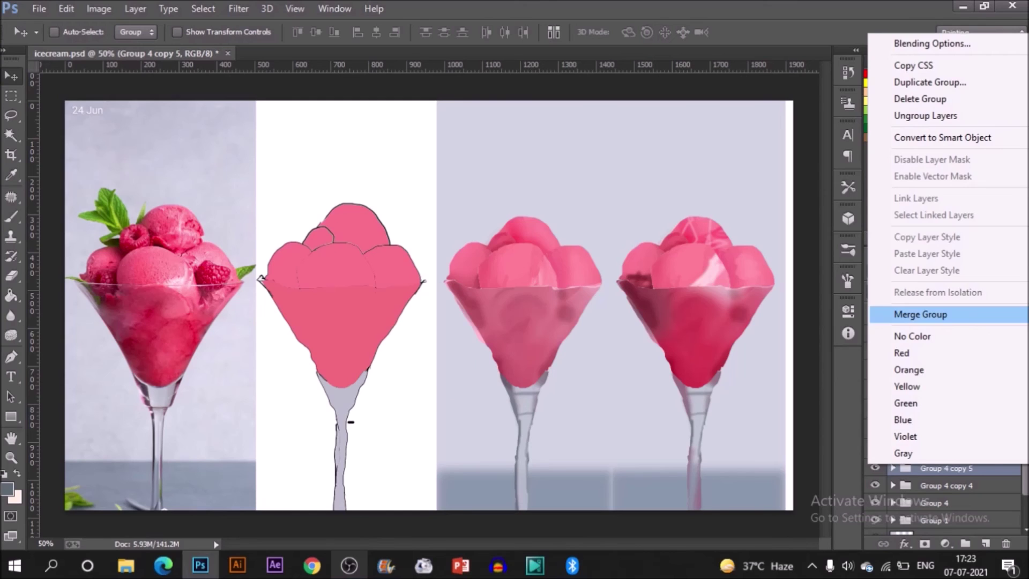
left_click(949, 314)
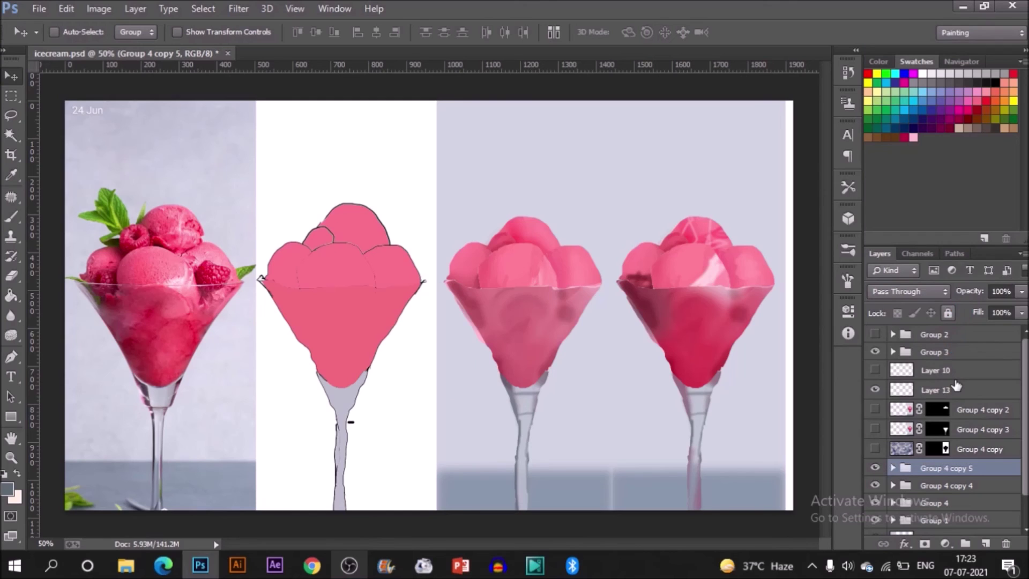
left_click(943, 488)
right_click(943, 489)
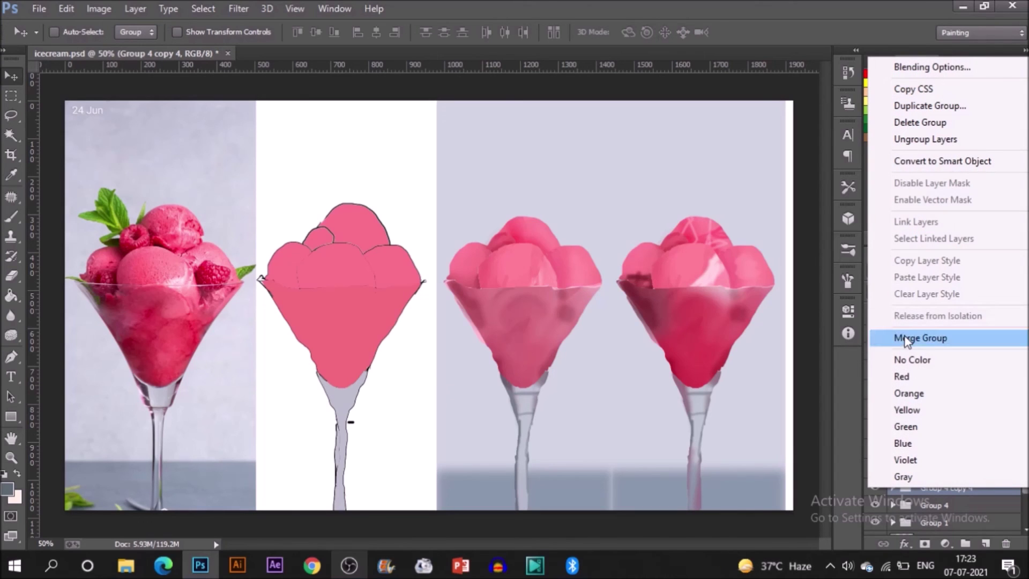
left_click(906, 338)
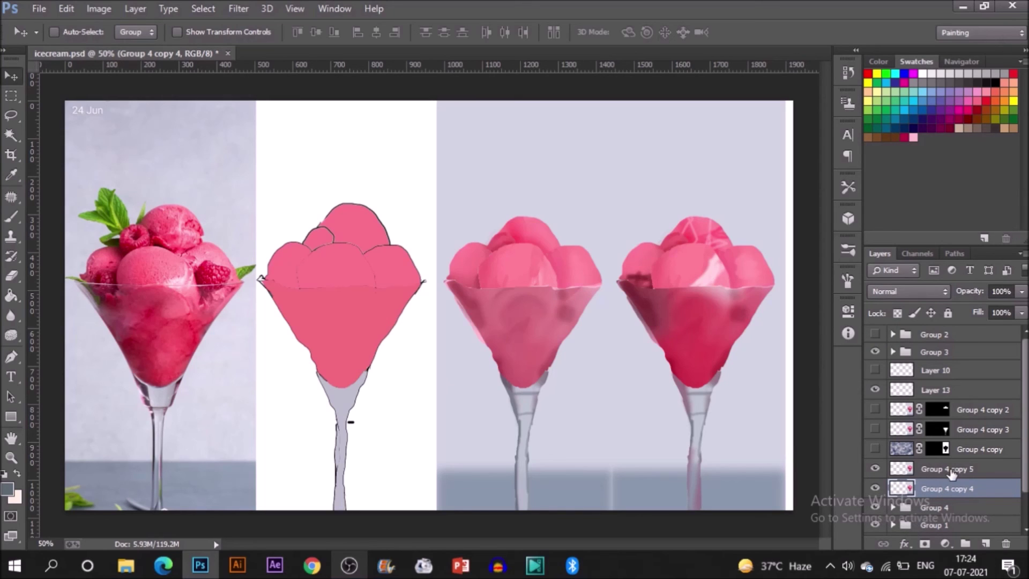
Give the merged Group 4 copy 5 layer the same scoop-shaped layer mask as Group 4 copy 2.
left_click(952, 472)
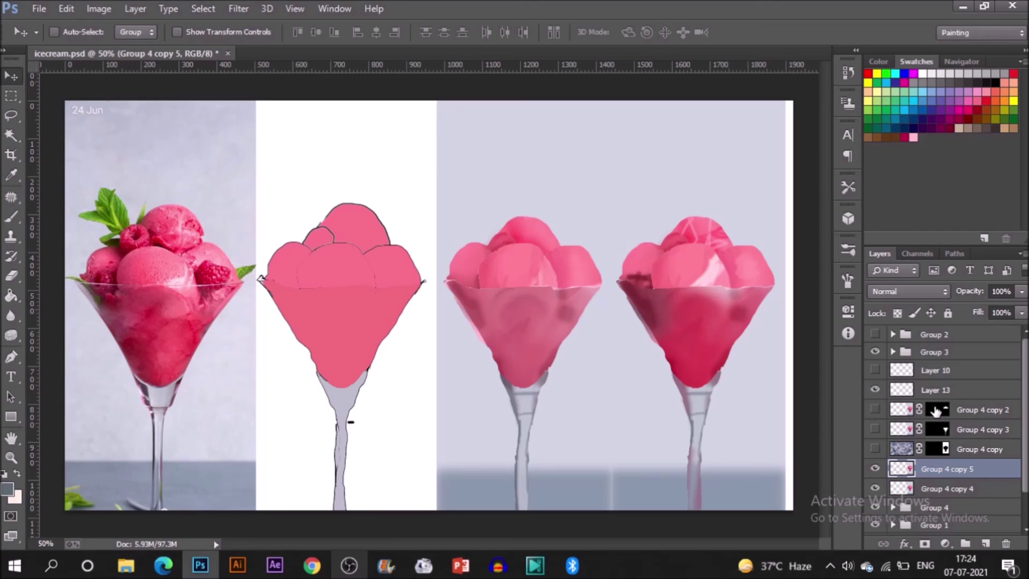
left_click_drag(936, 469, 935, 475)
key("alt+l")
key("m")
key("r")
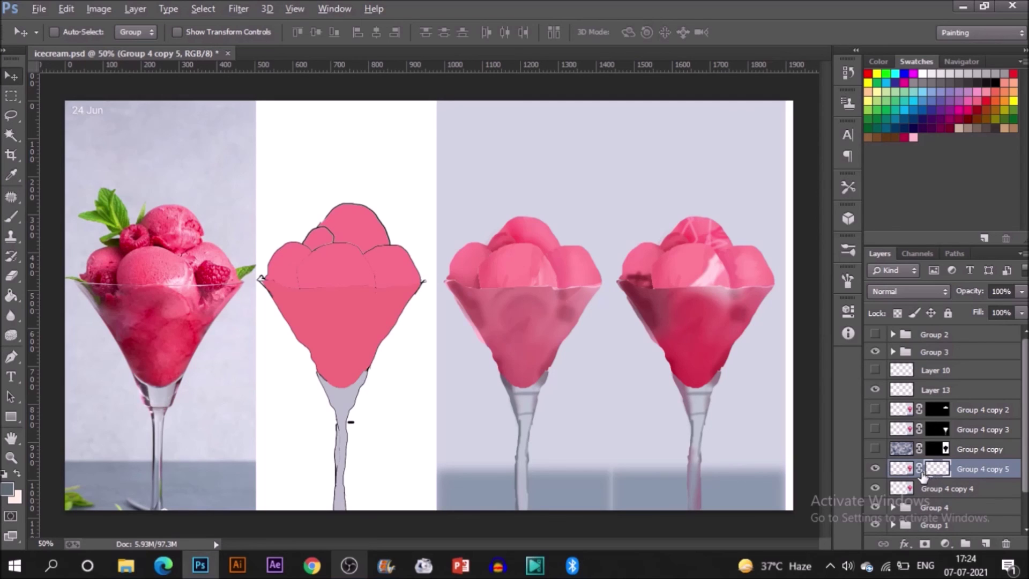
key("ctrl+i")
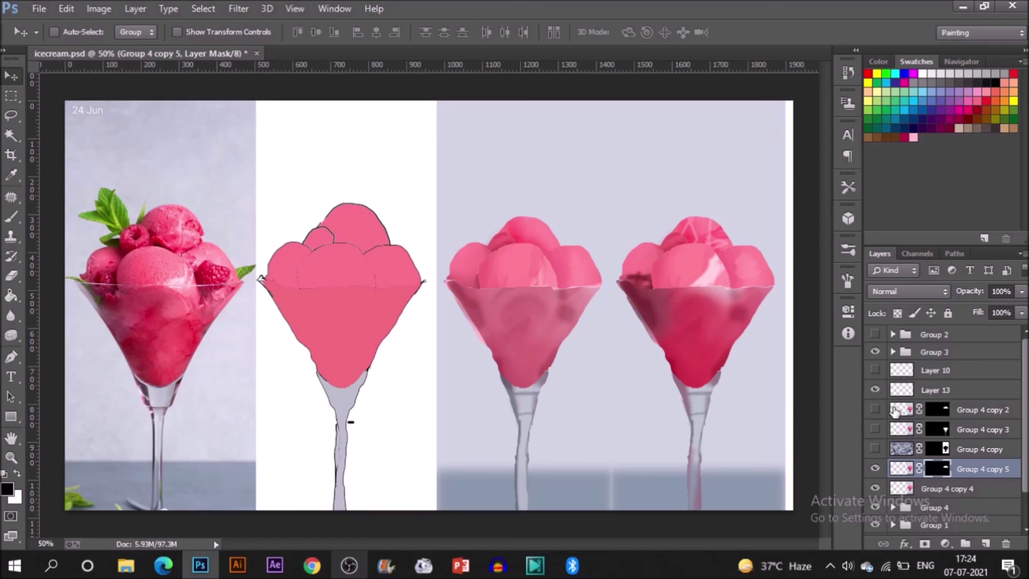
Add 5% Gaussian monochromatic noise to the image of Group 4 copy 5, the second glass's scoops.
left_click(900, 469)
left_click(239, 8)
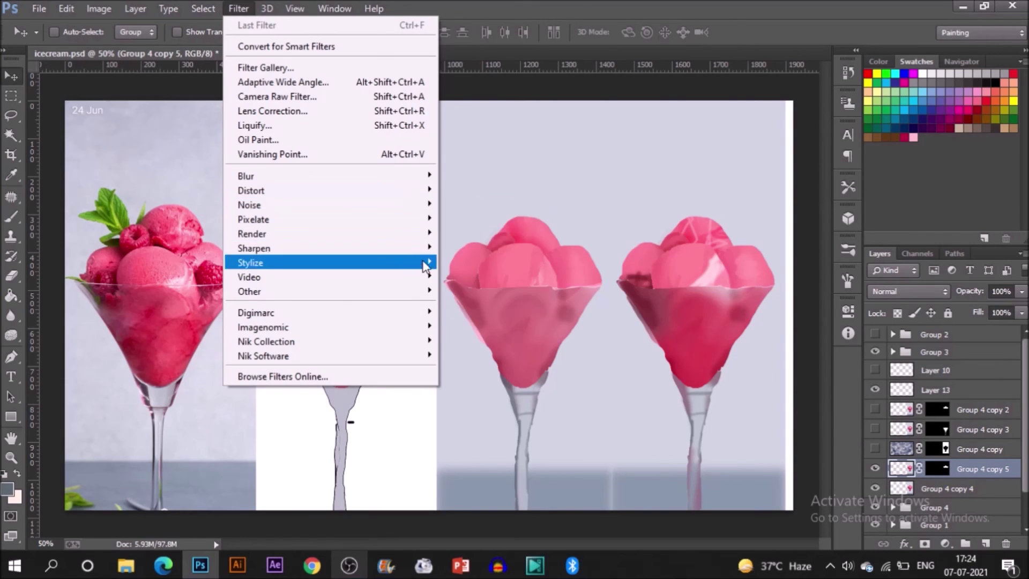
left_click(454, 209)
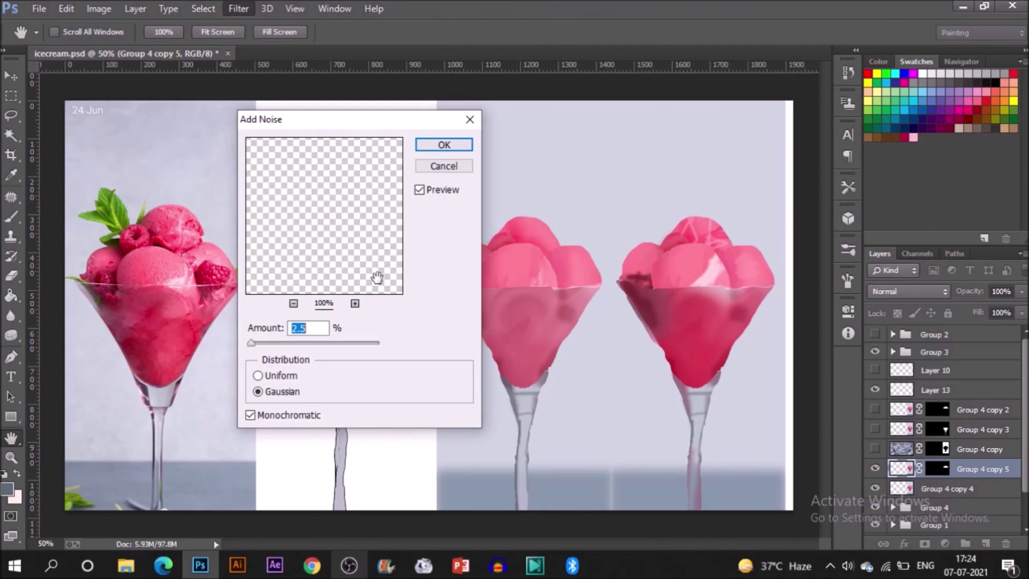
type("4")
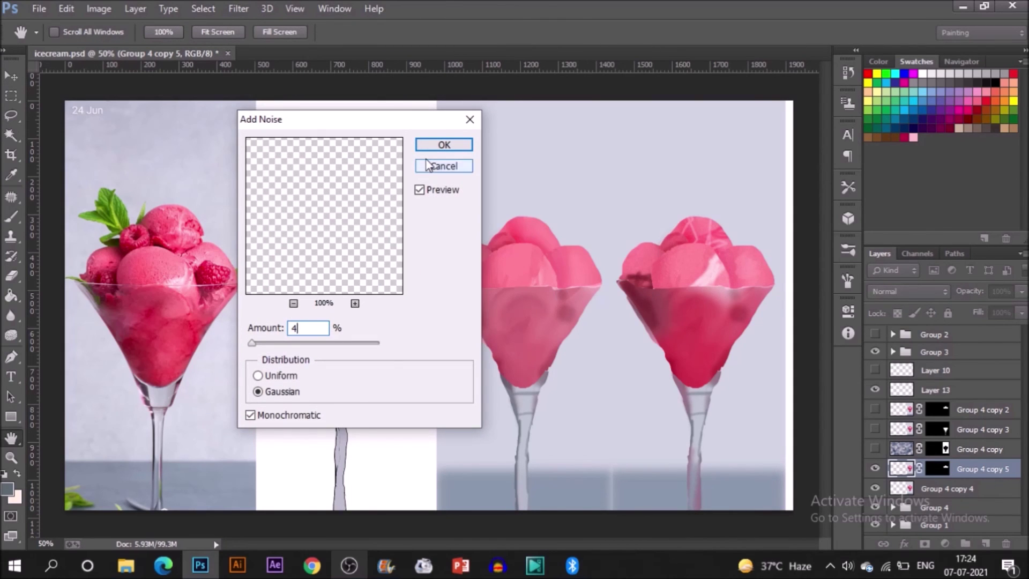
key("BackSpace")
type("5")
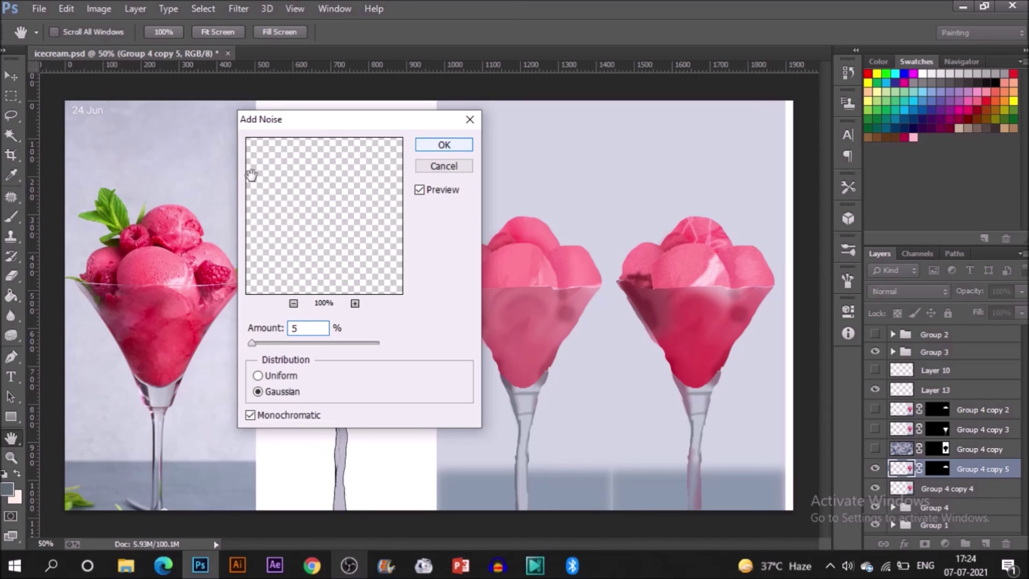
left_click(456, 145)
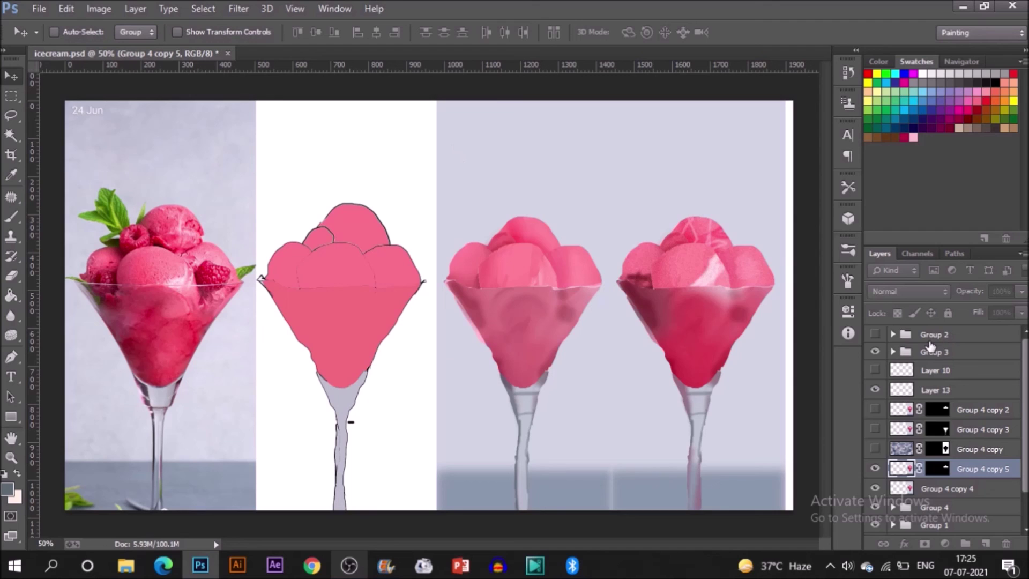
Copy the bowl-shaped layer mask of Group 4 copy 3 onto Group 4 copy 4 and target its image.
left_click(971, 487)
left_click_drag(935, 435, 937, 489)
key("ctrl+2")
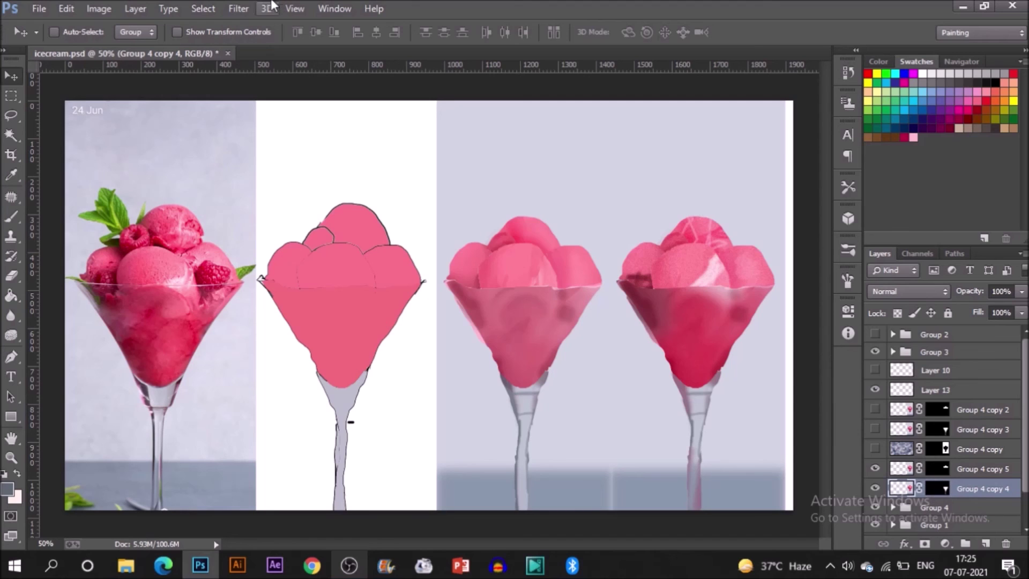
Add 10% Gaussian monochromatic noise to the second glass's bowl on Group 4 copy 4.
left_click(238, 8)
mouse_move(313, 205)
left_click(471, 204)
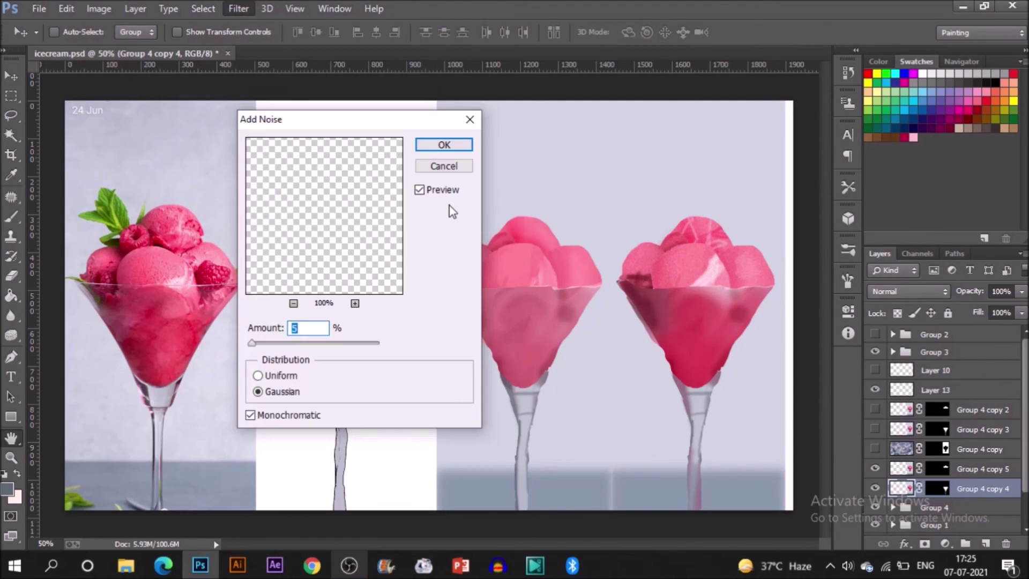
type("10")
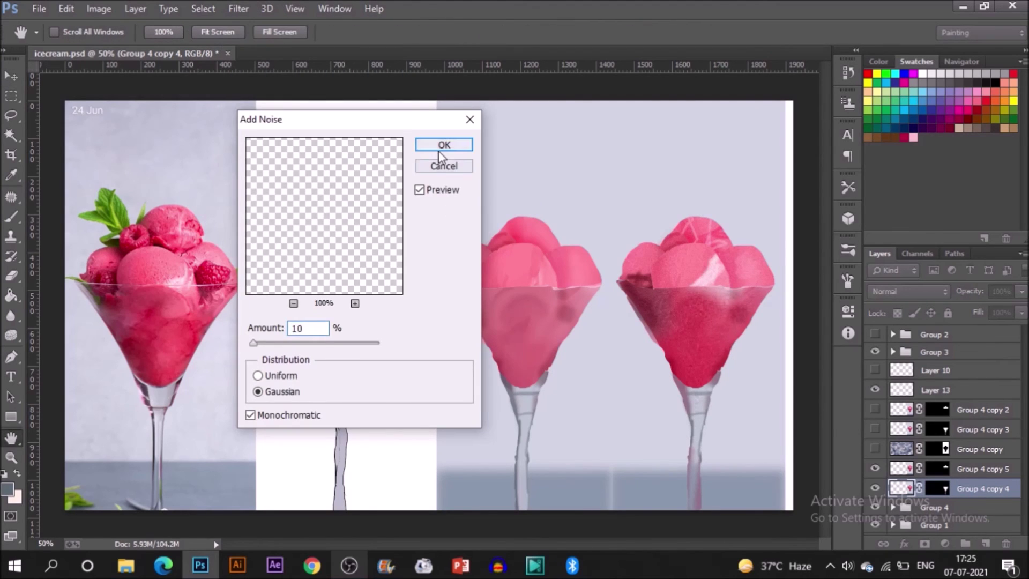
left_click(444, 145)
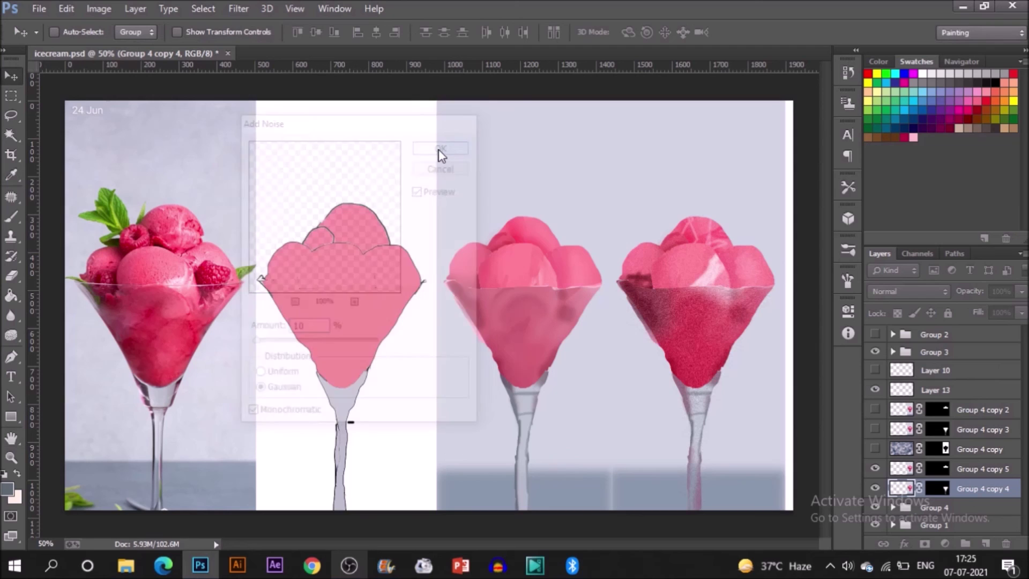
Soften the noisy bowl on Group 4 copy 4 with a Gaussian Blur of 3.5 pixels radius.
left_click(246, 10)
mouse_move(399, 178)
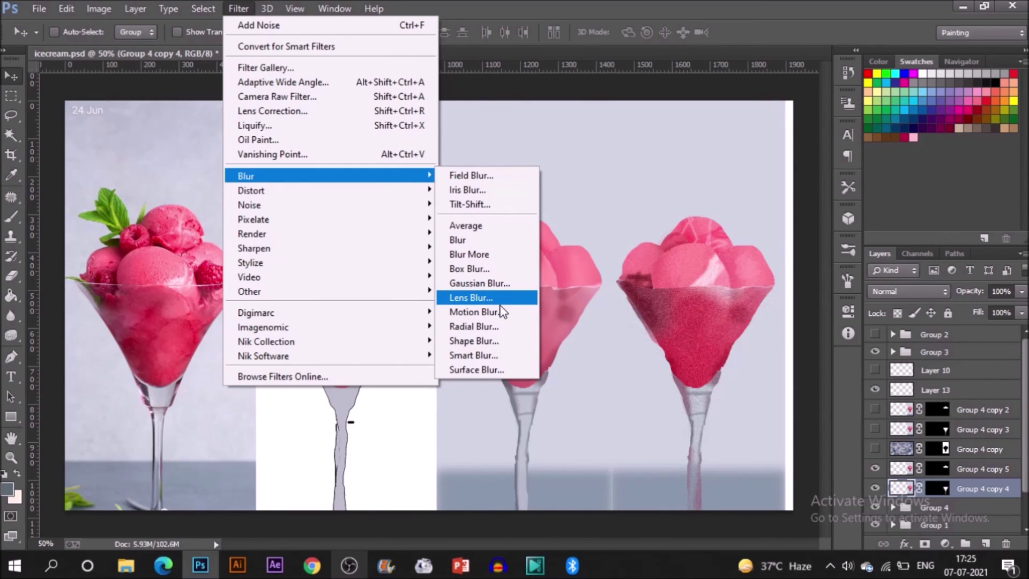
left_click(511, 291)
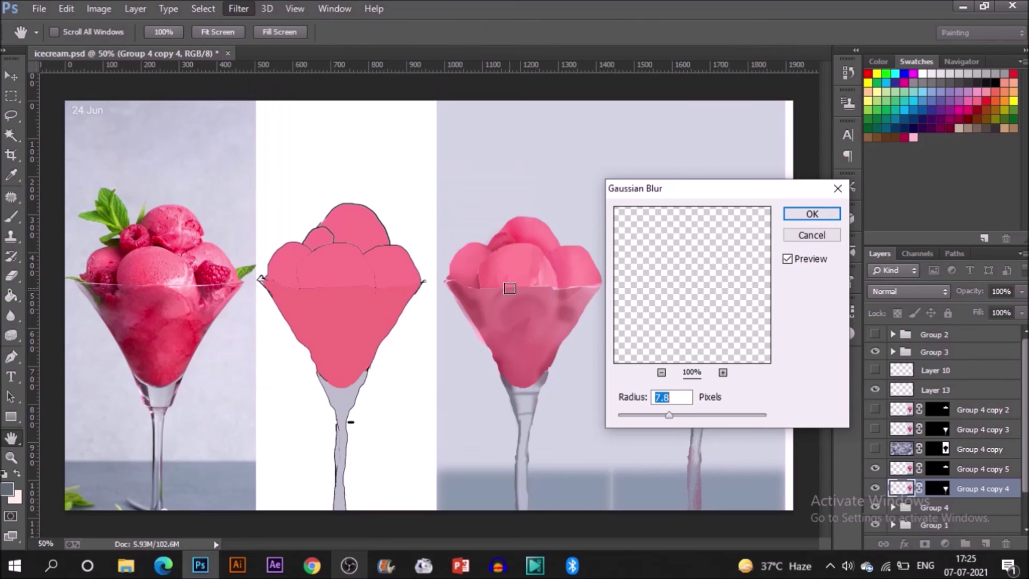
left_click_drag(691, 187, 232, 195)
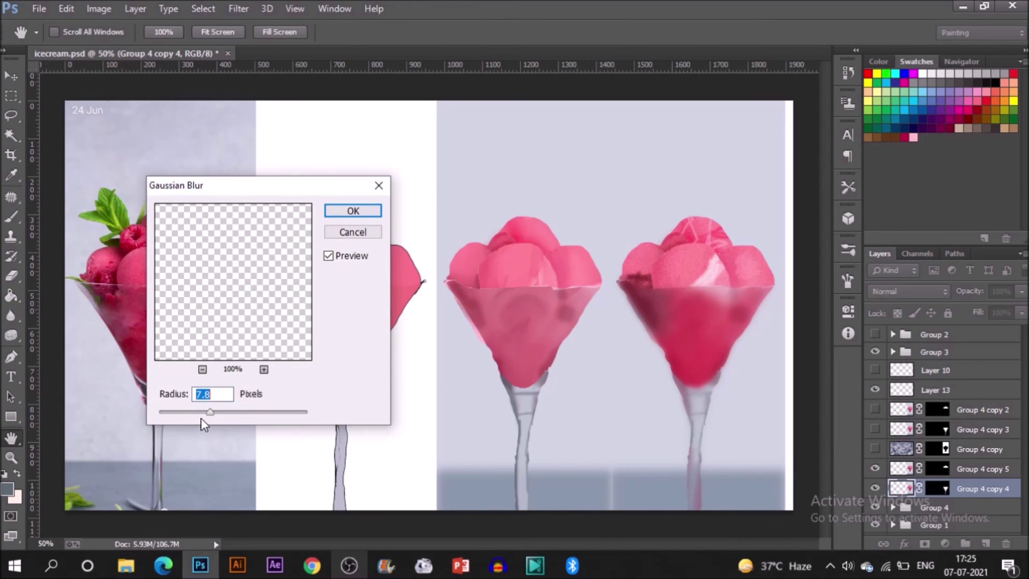
left_click_drag(202, 418, 180, 414)
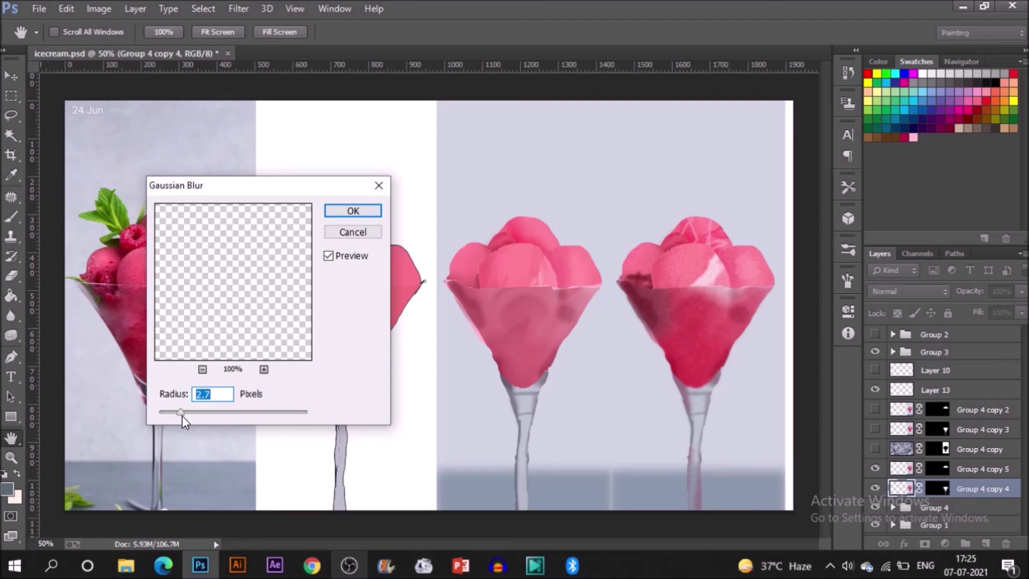
left_click_drag(181, 415, 188, 416)
left_click(188, 415)
left_click(355, 217)
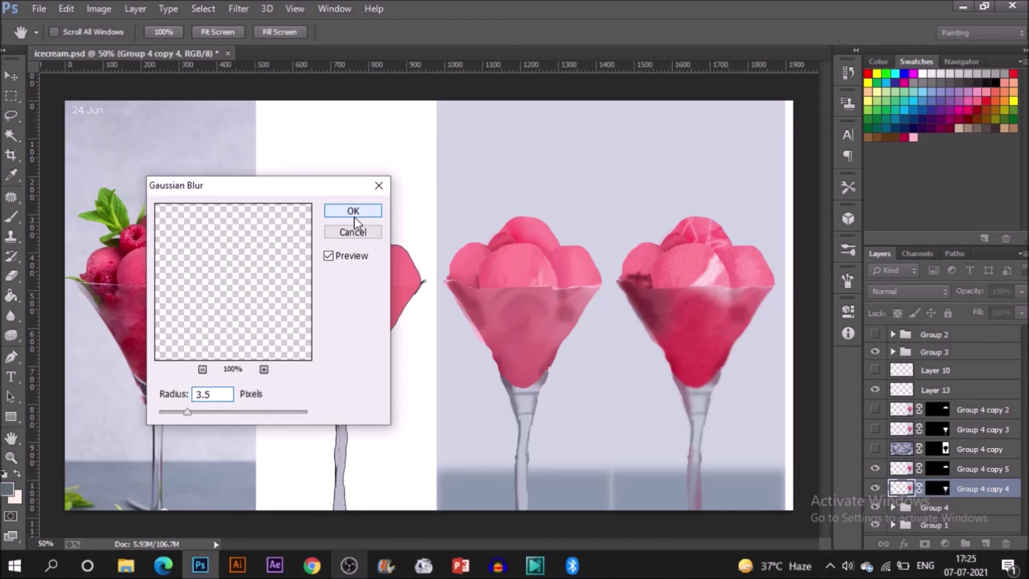
left_click(354, 214)
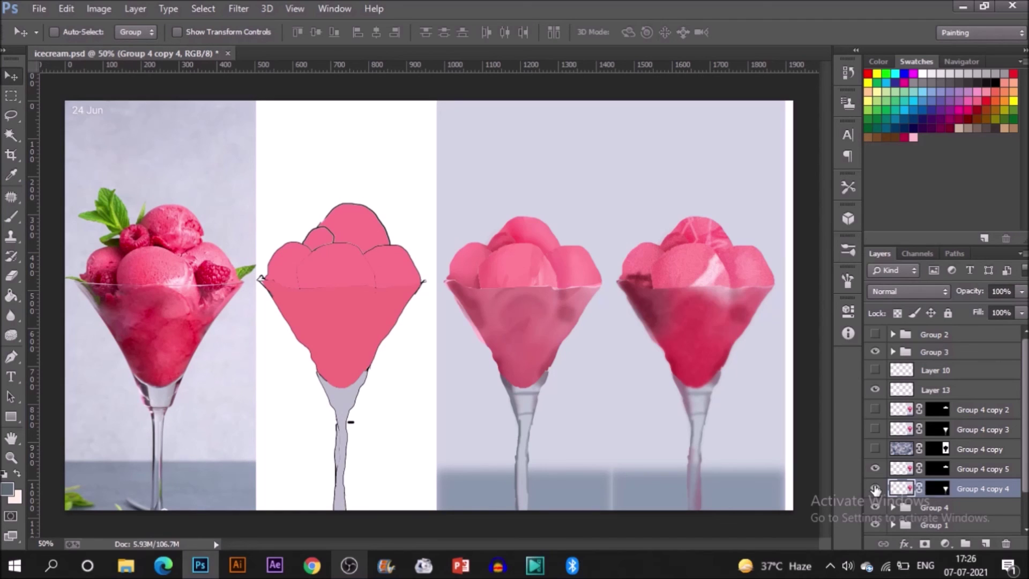
Create a new layer directly above Group 4 and fill it with the Clouds filter.
left_click(980, 511)
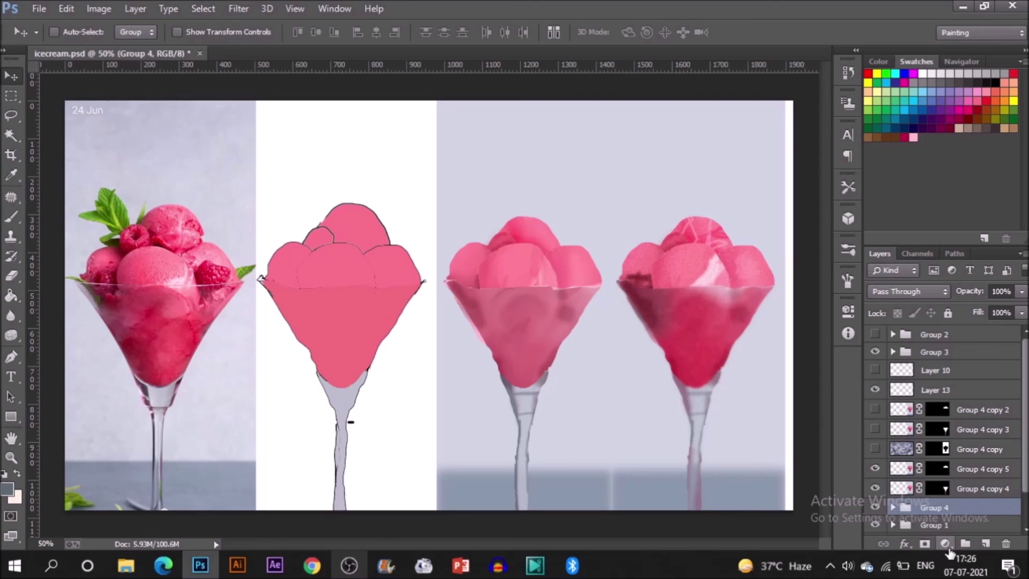
left_click(985, 544)
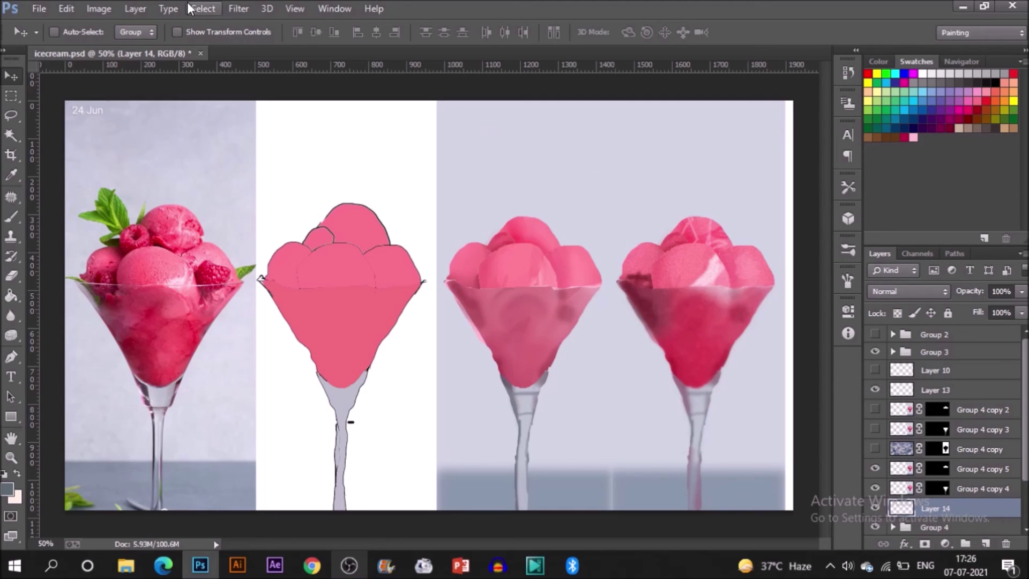
left_click(239, 8)
mouse_move(378, 234)
left_click(480, 236)
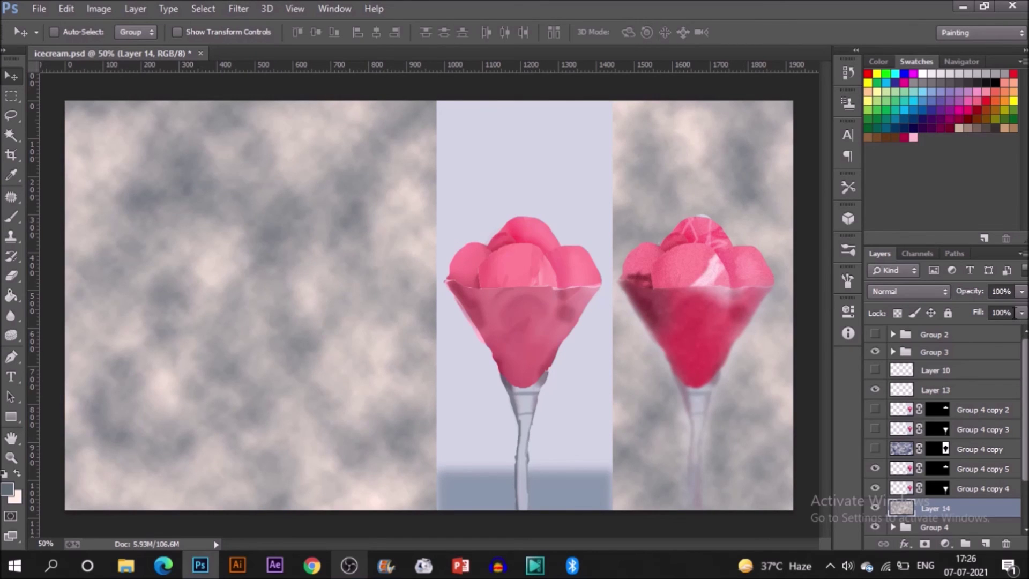
Copy Group 4 copy's backdrop mask onto the clouds layer, Layer 14, and set that layer's opacity to 29%.
mouse_move(943, 508)
left_mouse_down()
mouse_move(953, 533)
mouse_move(946, 510)
left_mouse_up()
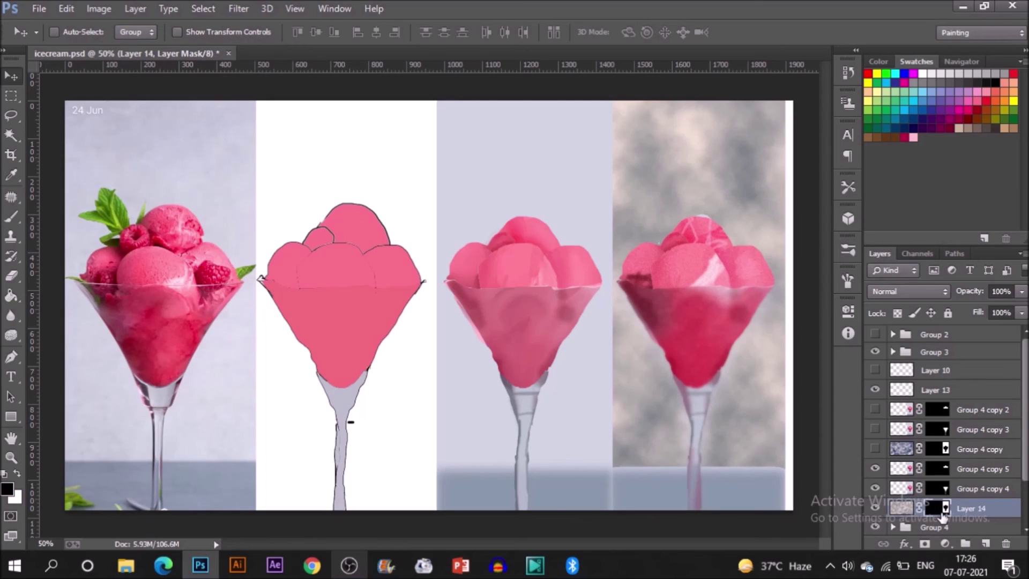
left_click(911, 509)
left_click(1021, 291)
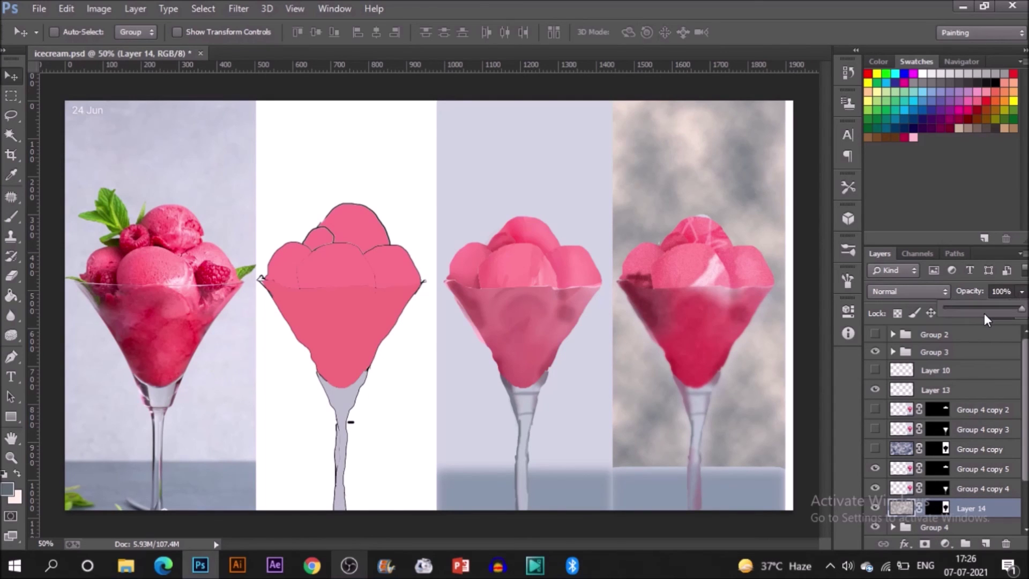
left_click(984, 313)
left_click(961, 308)
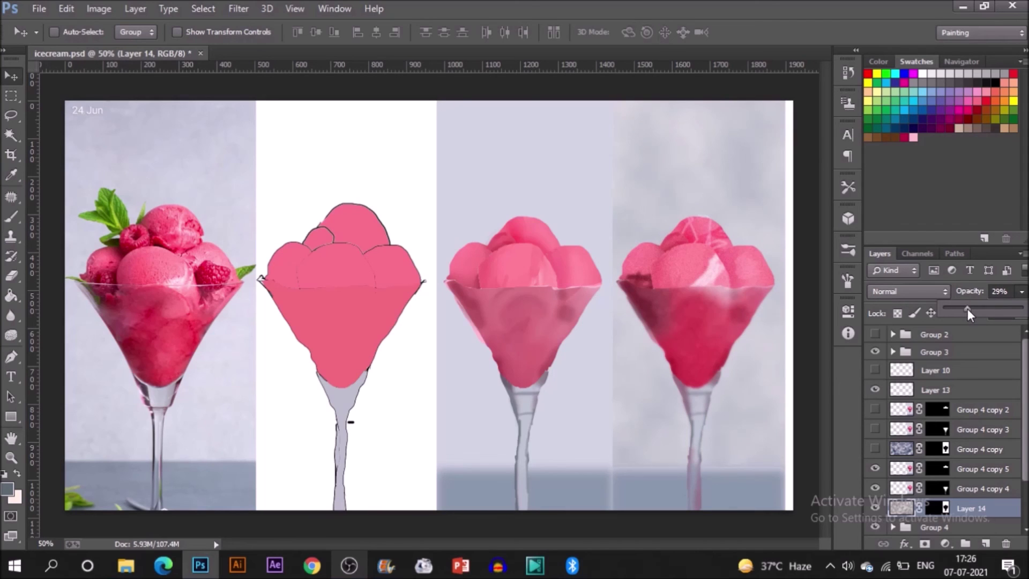
left_click(503, 293)
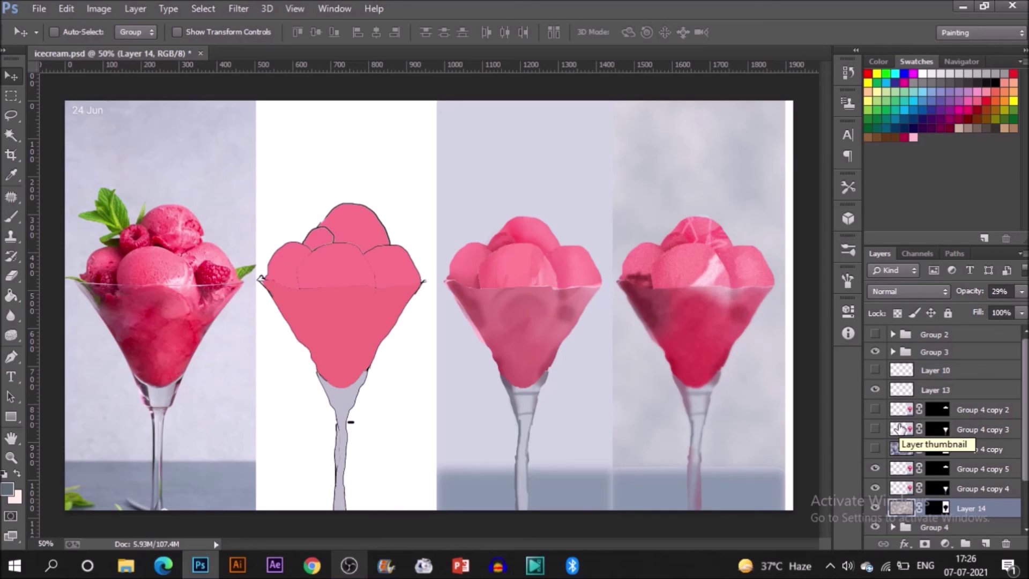
scroll(902, 474, "down", 3)
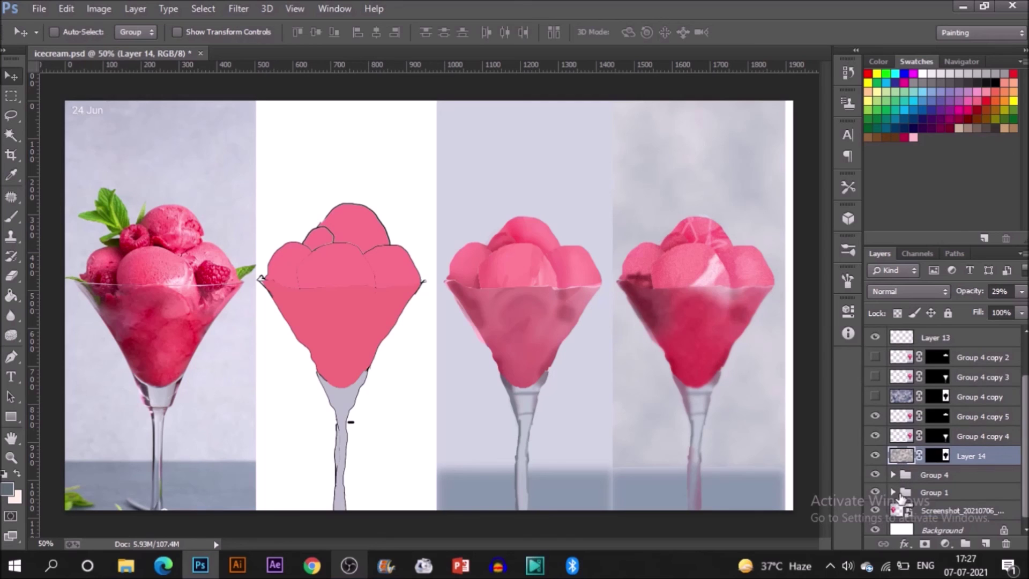